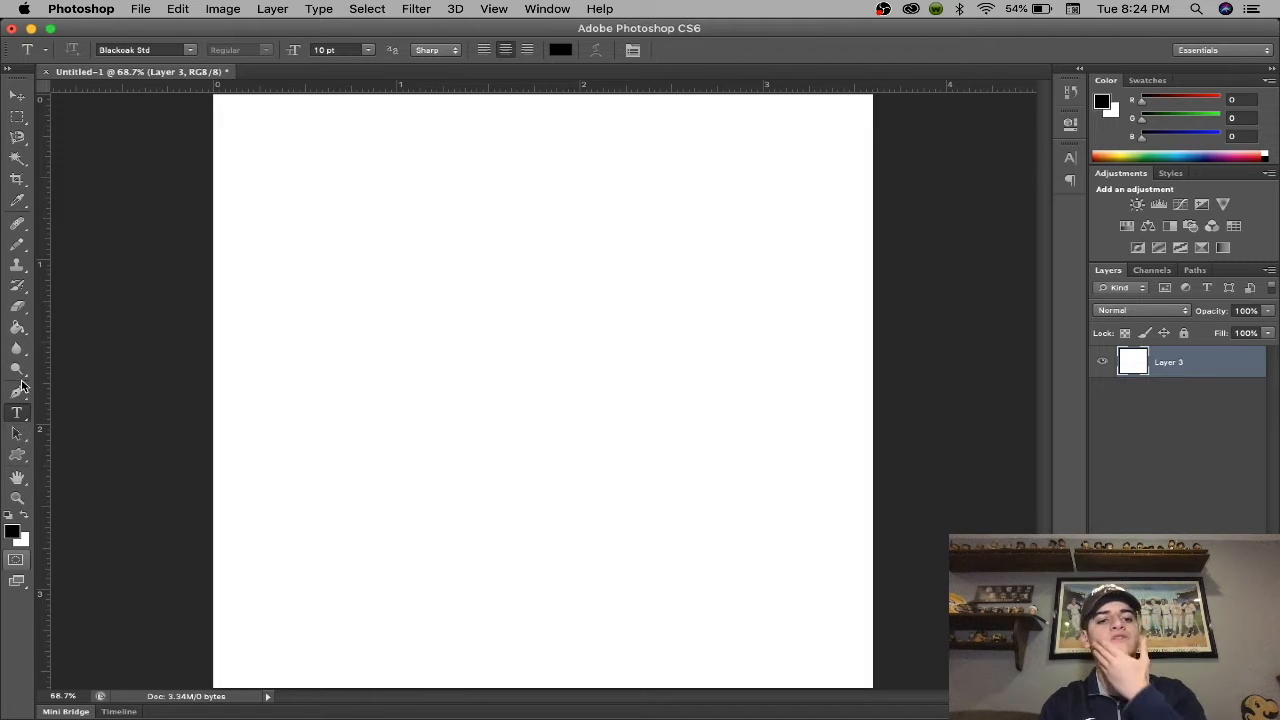
Step: Add the horizontal text "hello" in the middle of the canvas, and clear its letters
{"action": "left_click", "coordinate": [16, 413]}
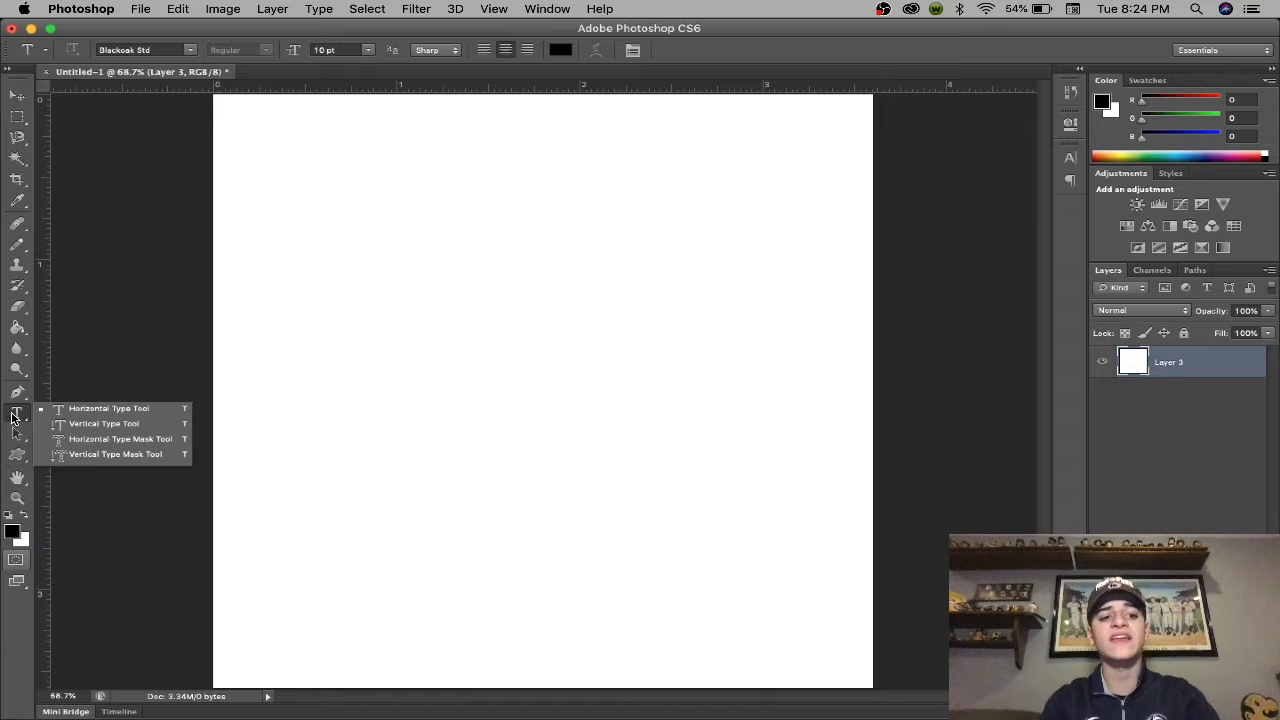
{"action": "left_click", "coordinate": [95, 415]}
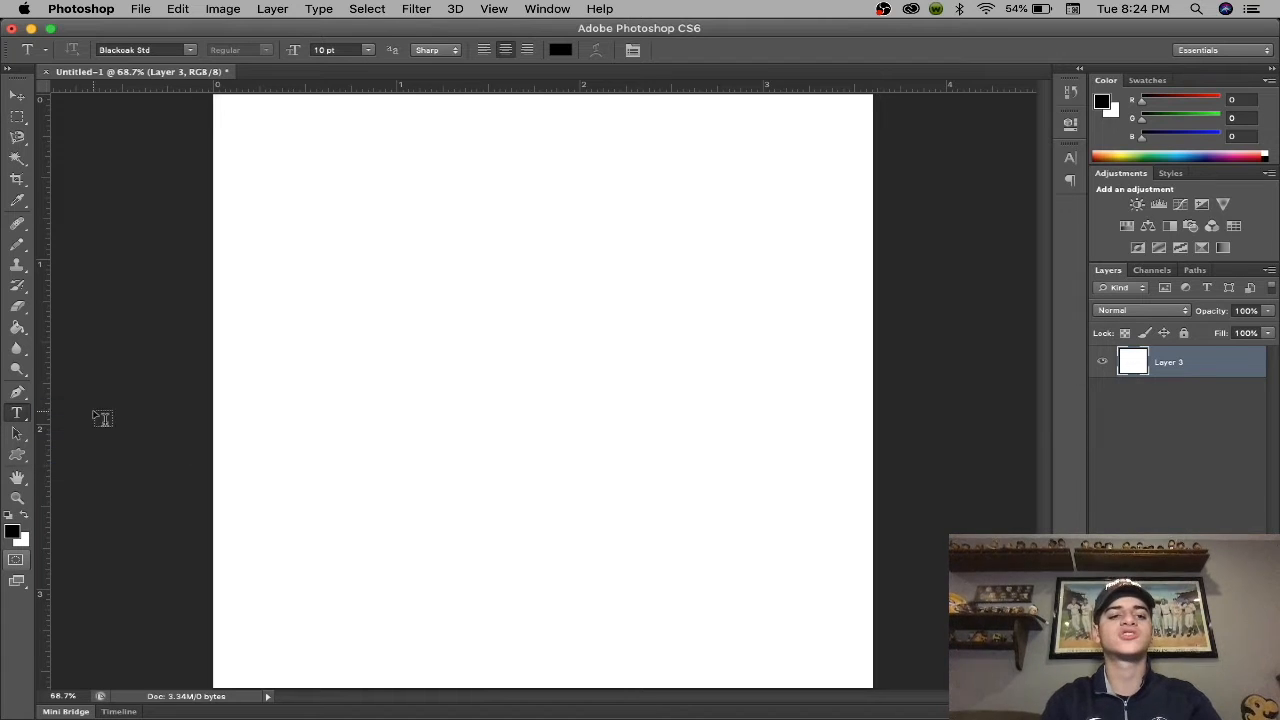
{"action": "left_click", "coordinate": [507, 405]}
{"action": "type", "text": "hello"}
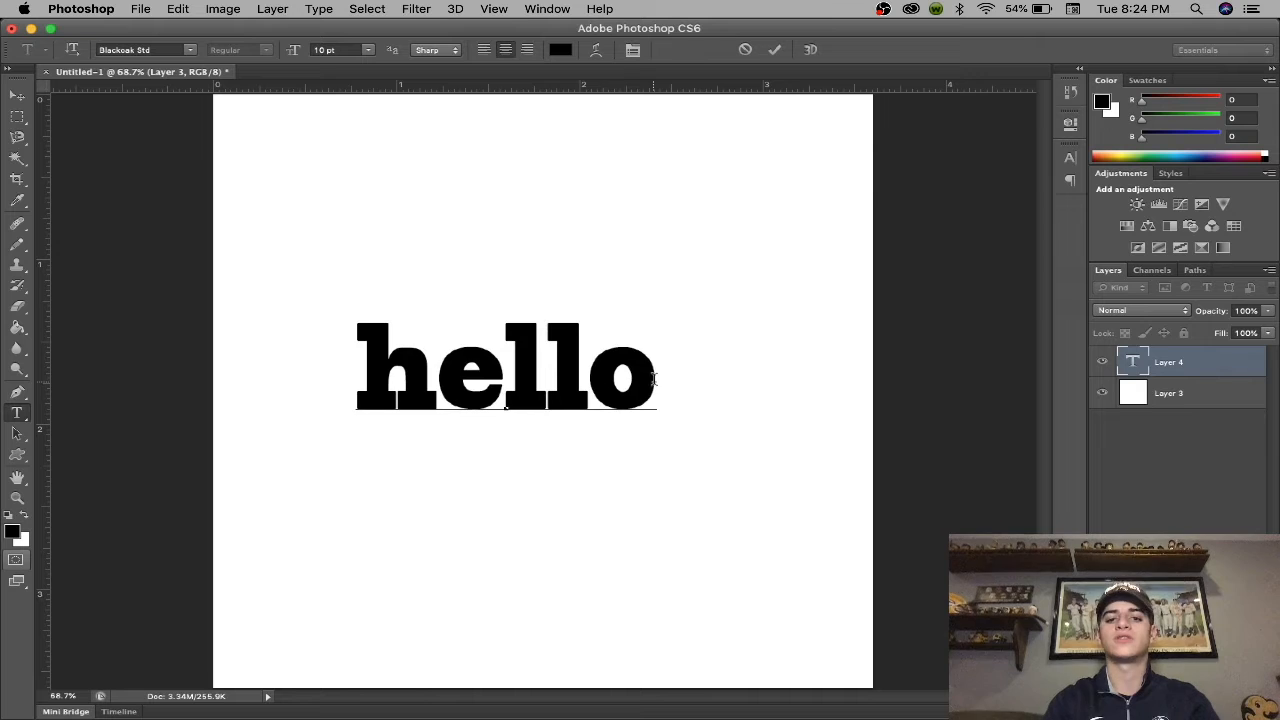
{"action": "key", "text": "super+a"}
{"action": "key", "text": "BackSpace"}
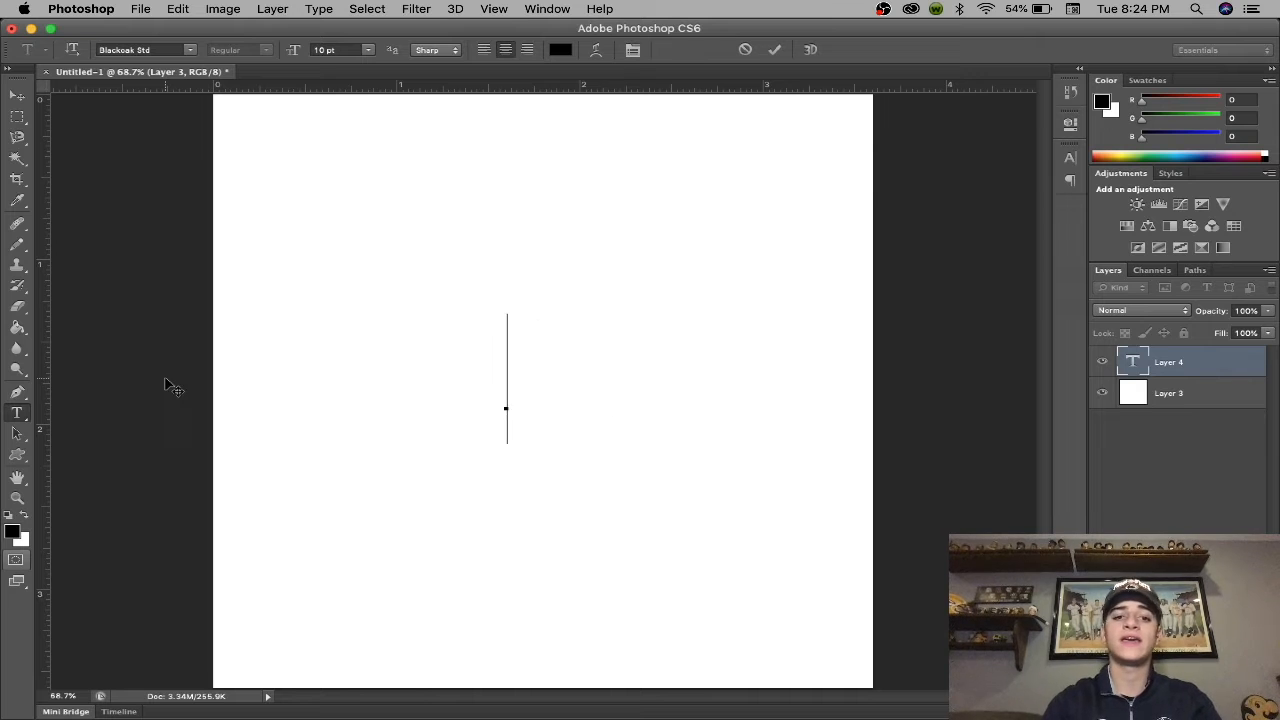
Step: Add the word "hello" as vertical text in the middle of the canvas, and clear its letters
{"action": "left_click", "coordinate": [17, 414]}
{"action": "left_click", "coordinate": [89, 424]}
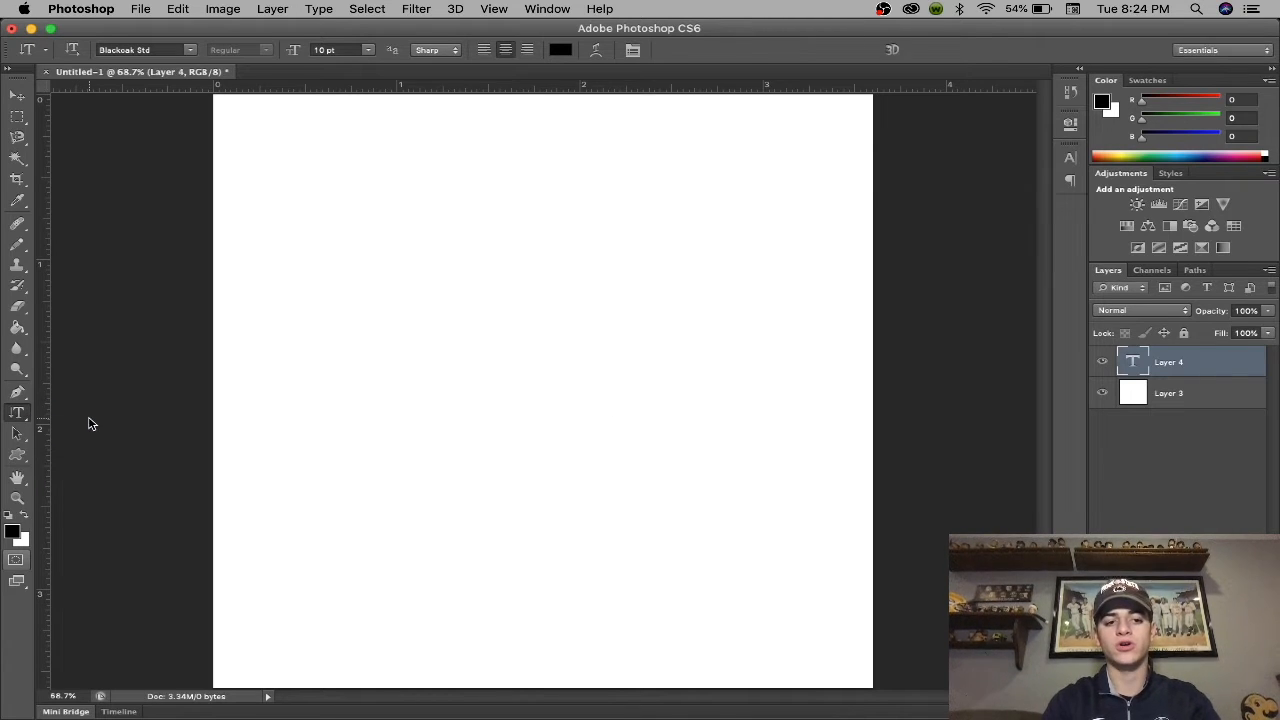
{"action": "left_click", "coordinate": [502, 373]}
{"action": "type", "text": "hello"}
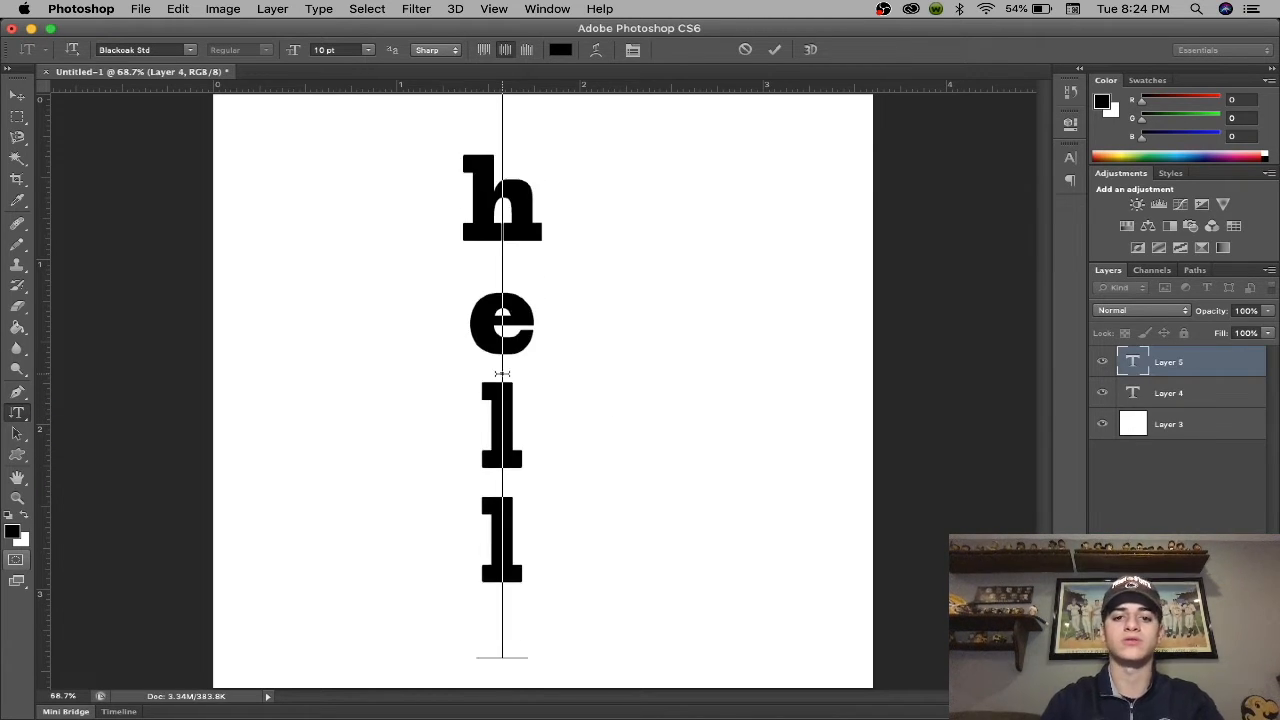
{"action": "left_click_drag", "start_coordinate": [531, 603], "coordinate": [510, 180]}
{"action": "key", "text": "BackSpace"}
{"action": "key", "text": "BackSpace"}
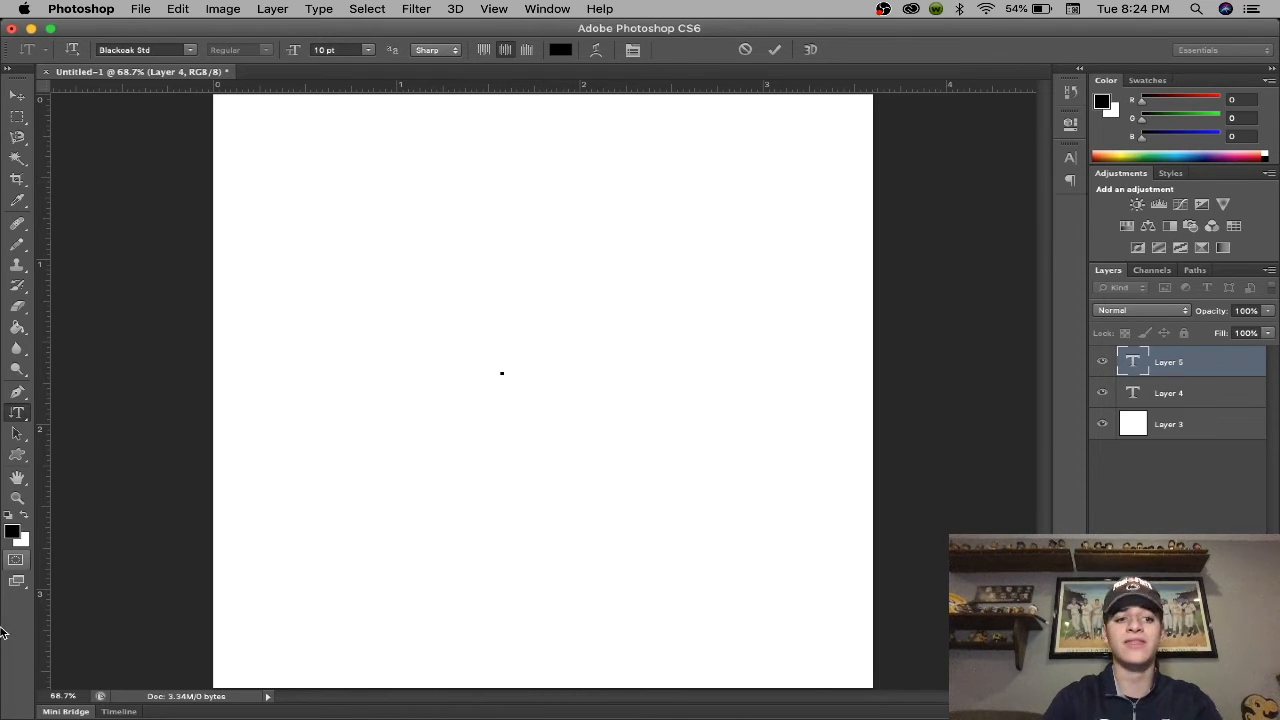
Step: Delete the two empty text layers above Layer 3
{"action": "left_click", "coordinate": [28, 419]}
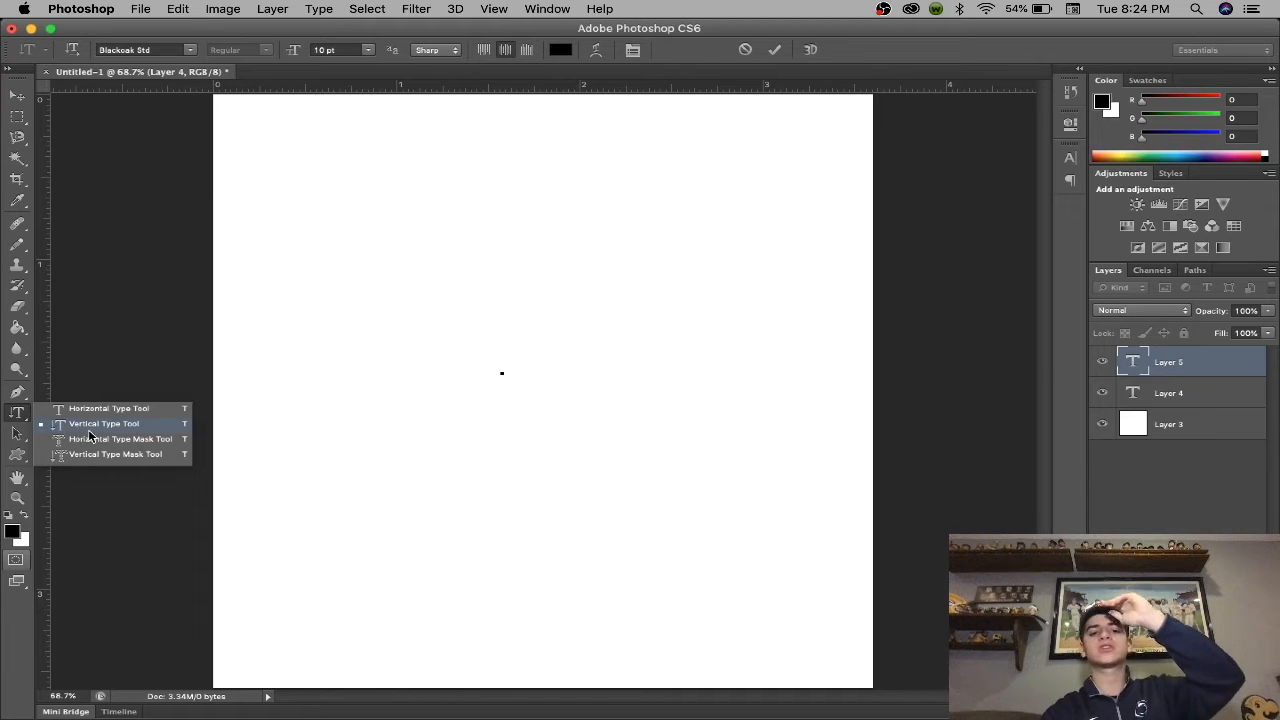
{"action": "left_click", "coordinate": [1207, 375]}
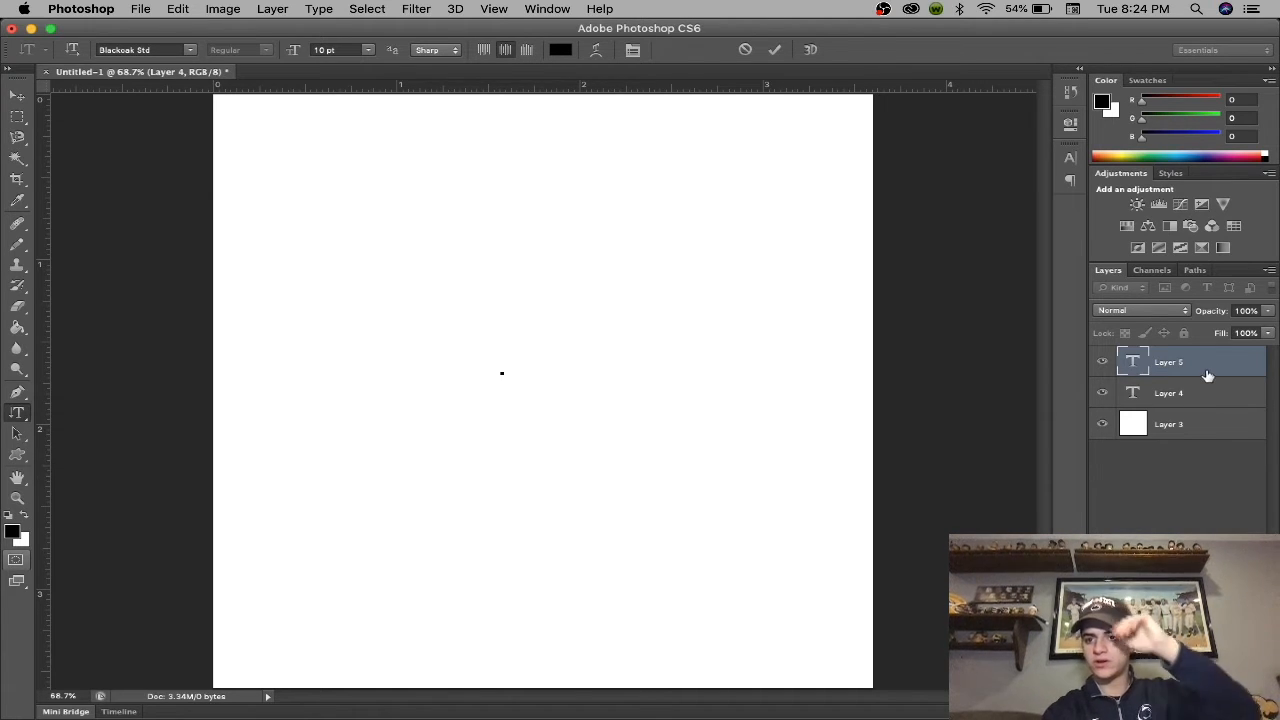
{"action": "left_click", "coordinate": [1196, 375]}
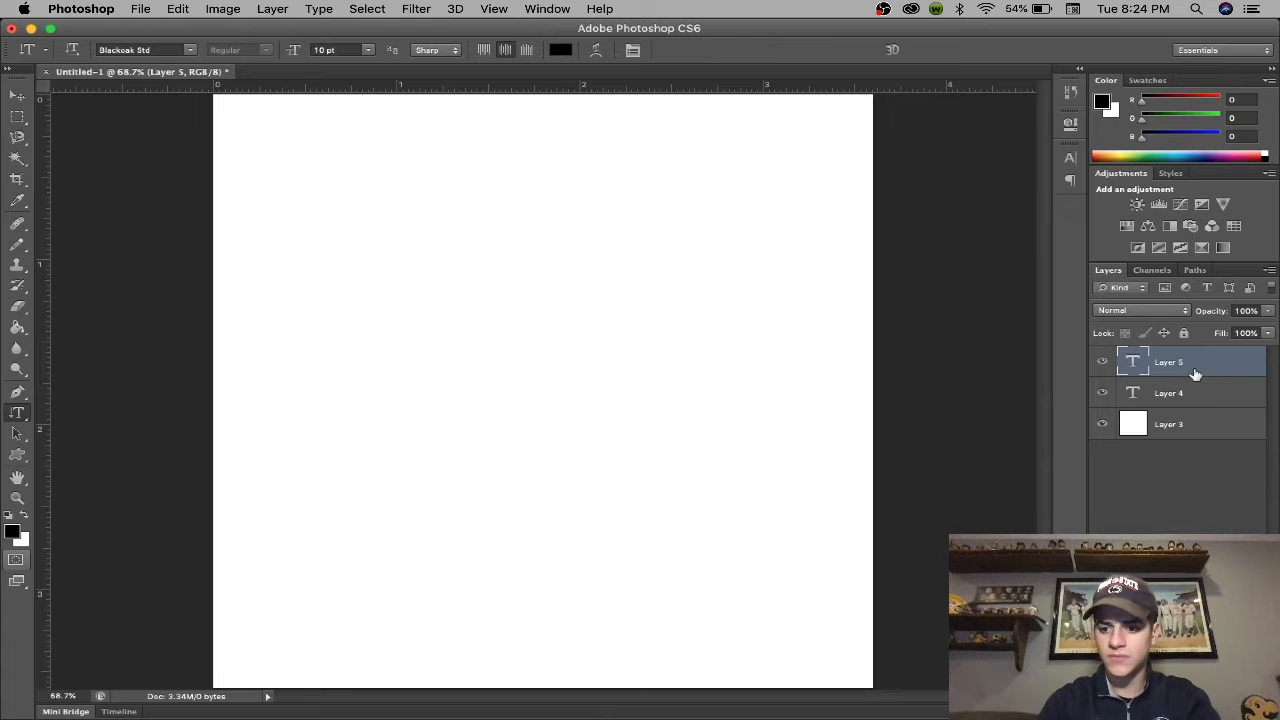
{"action": "key", "text": "Delete"}
{"action": "key", "text": "Delete"}
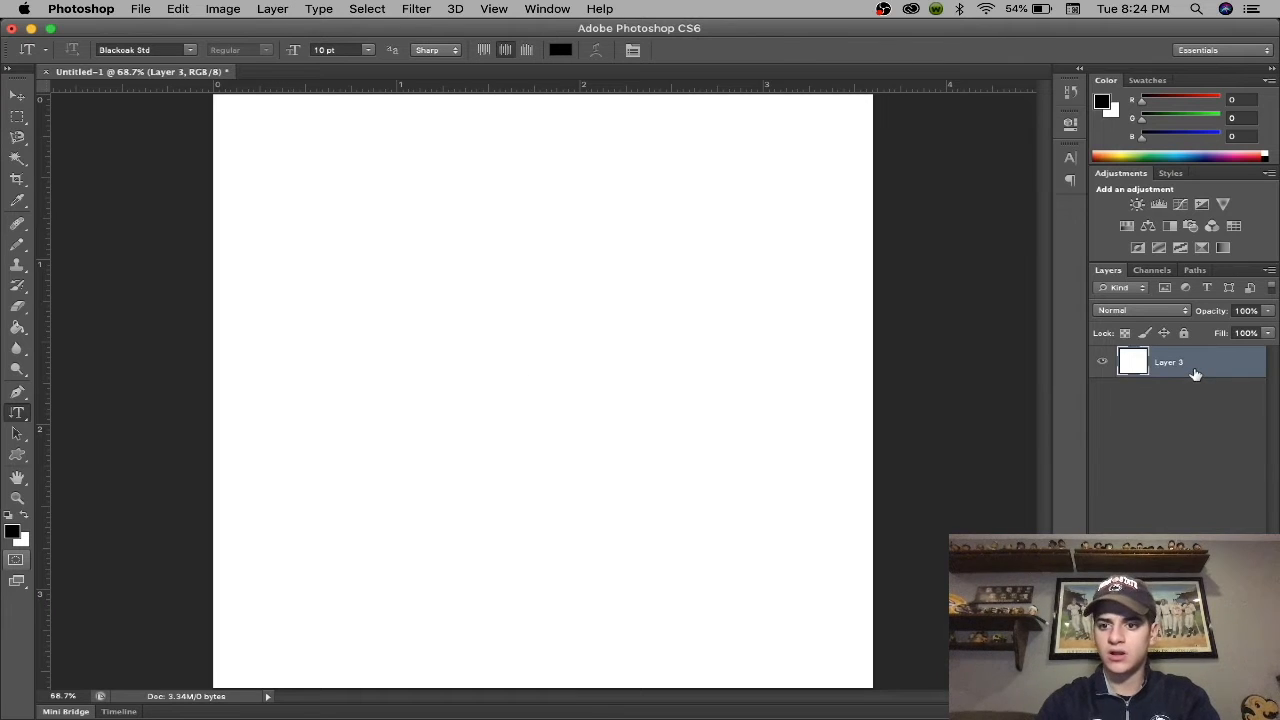
Step: Fill Layer 3 with black and create a selection shaped like the word "hello" with the Horizontal Type Mask tool
{"action": "left_click", "coordinate": [17, 327]}
{"action": "left_click", "coordinate": [476, 367]}
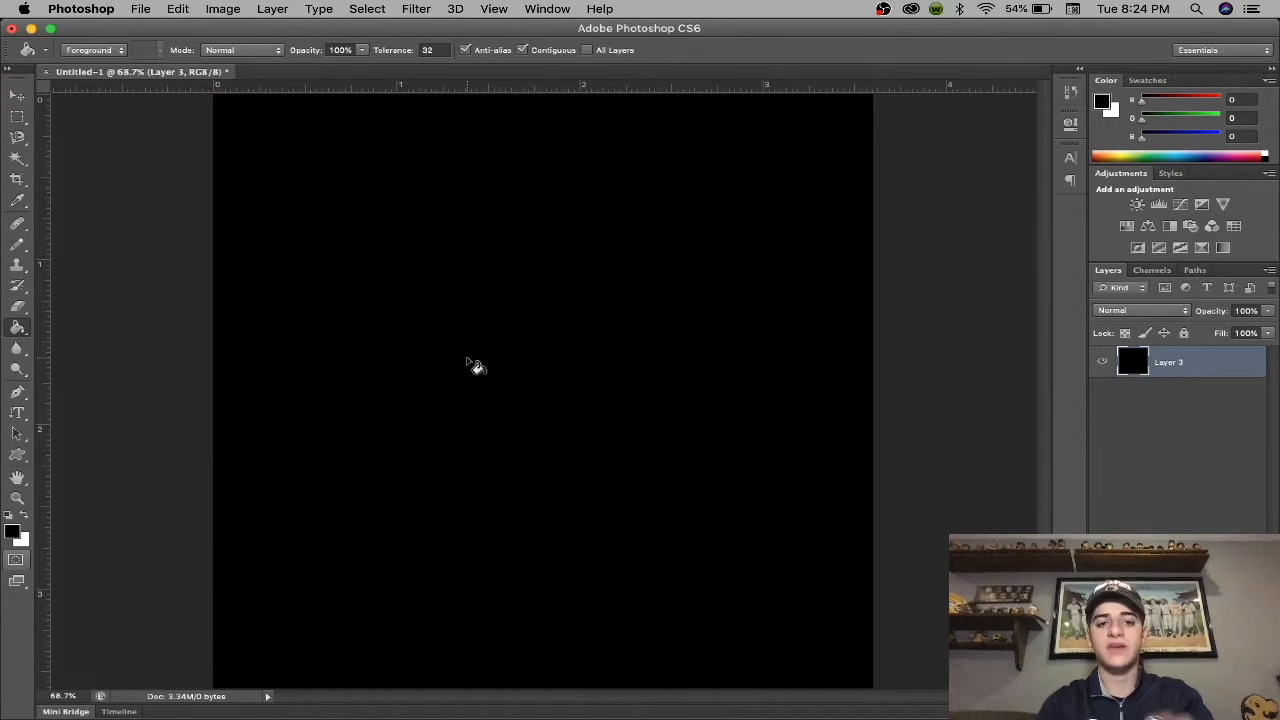
{"action": "left_click", "coordinate": [18, 412]}
{"action": "left_click", "coordinate": [21, 413]}
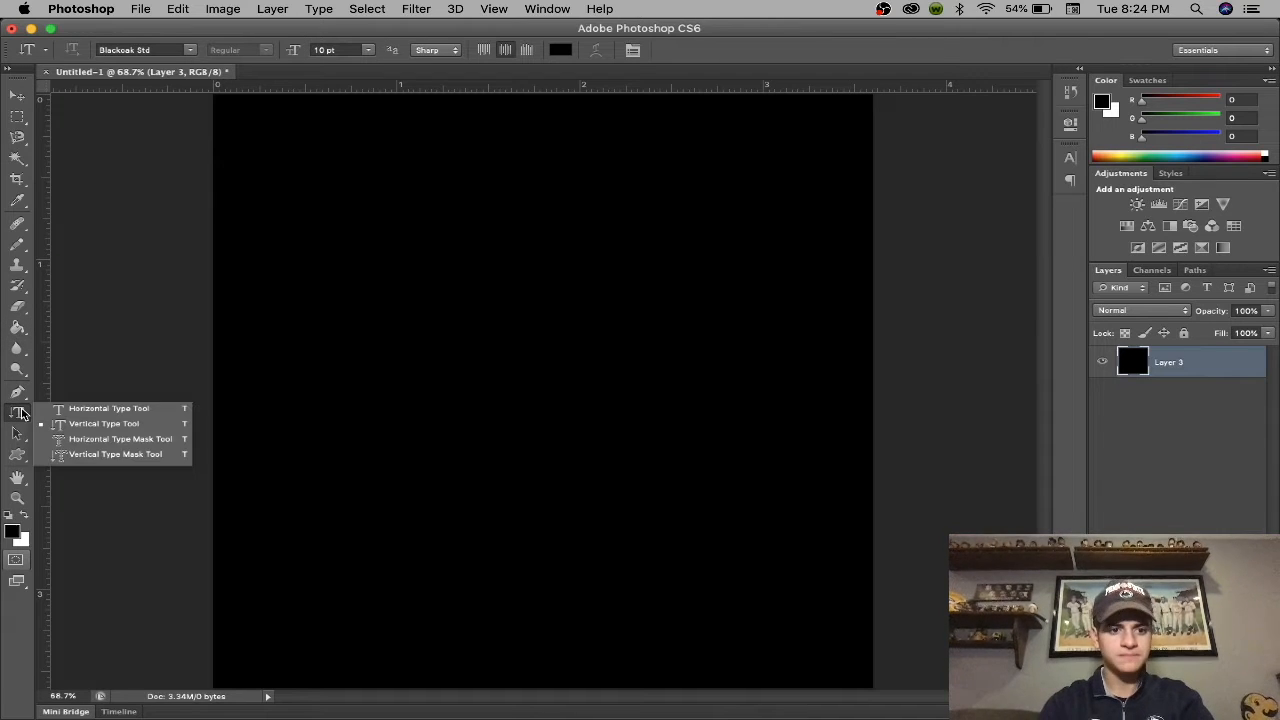
{"action": "left_click", "coordinate": [121, 444]}
{"action": "left_click", "coordinate": [517, 403]}
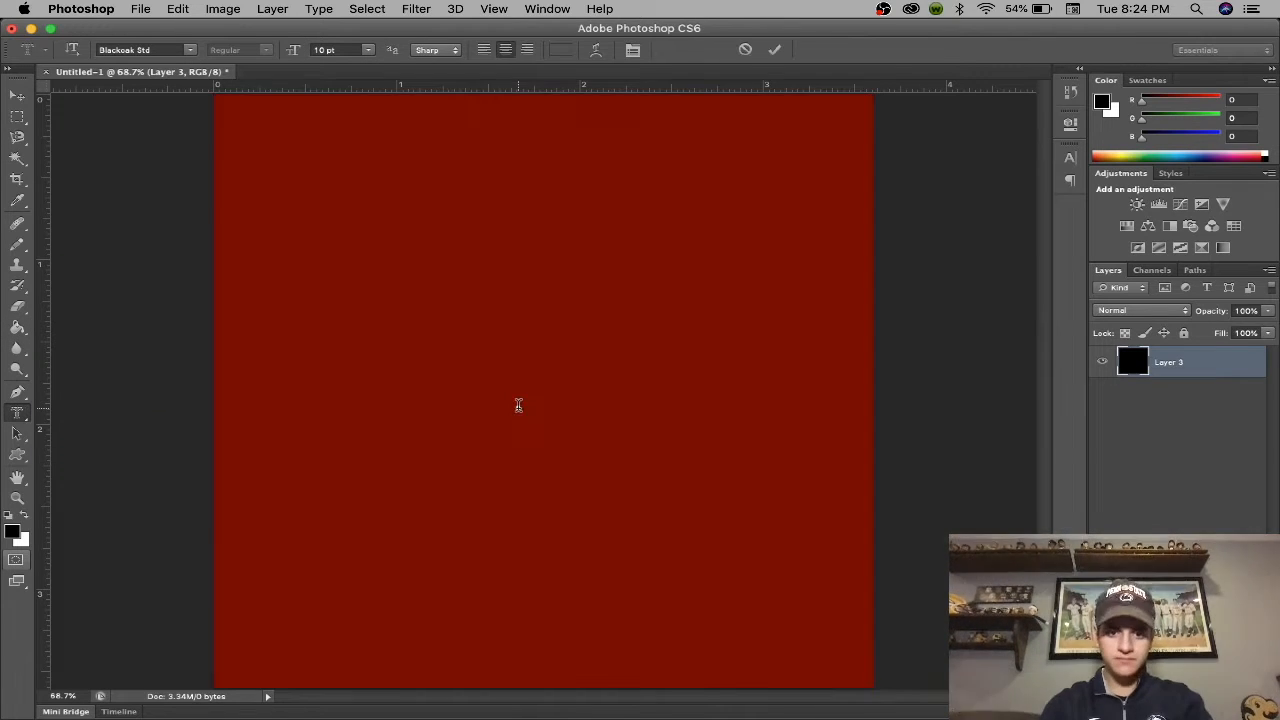
{"action": "type", "text": "hello"}
{"action": "left_click", "coordinate": [1217, 370]}
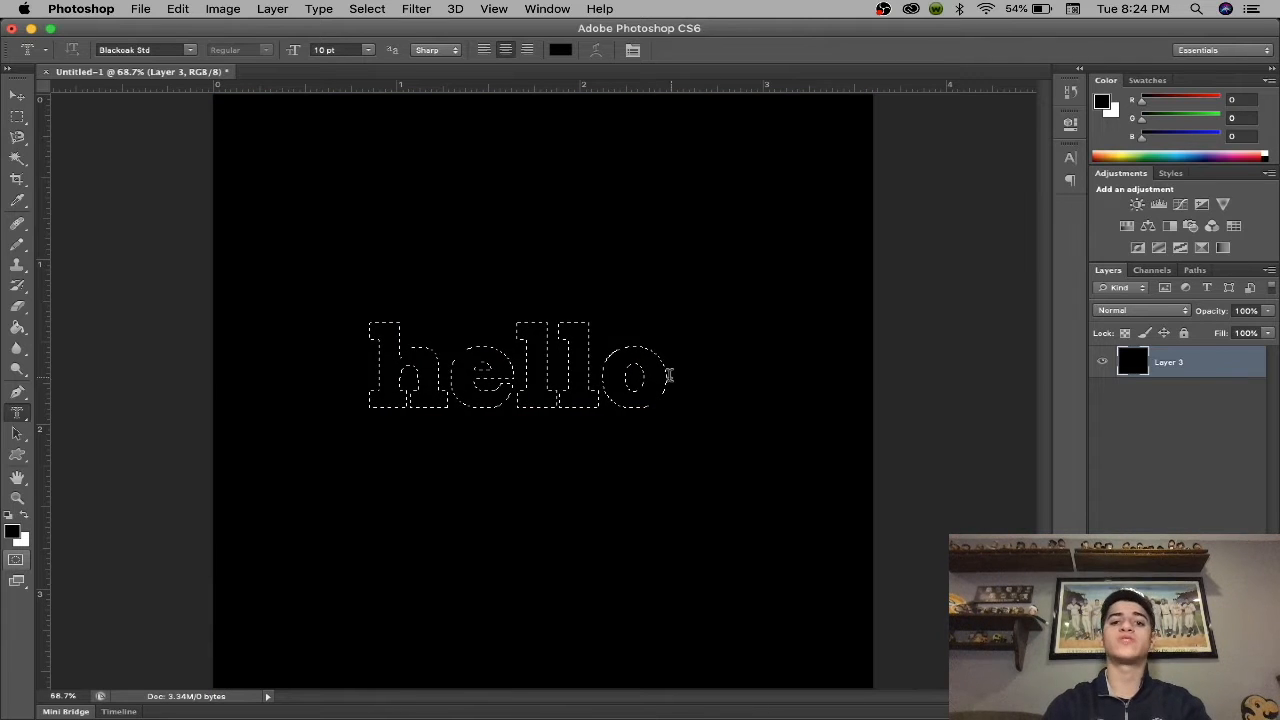
Step: Delete the area inside the "hello" selection from the black layer, and undo the deletion
{"action": "left_click", "coordinate": [668, 377]}
{"action": "left_click", "coordinate": [1217, 365]}
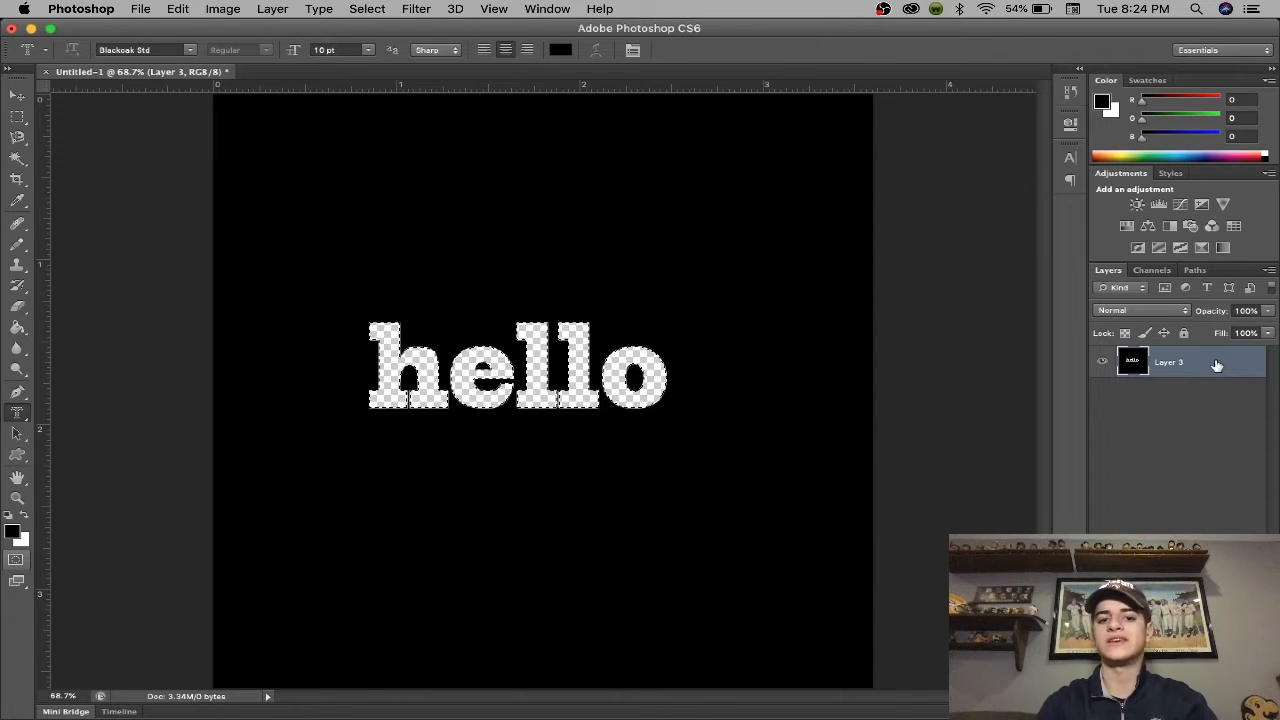
{"action": "key", "text": "super+z"}
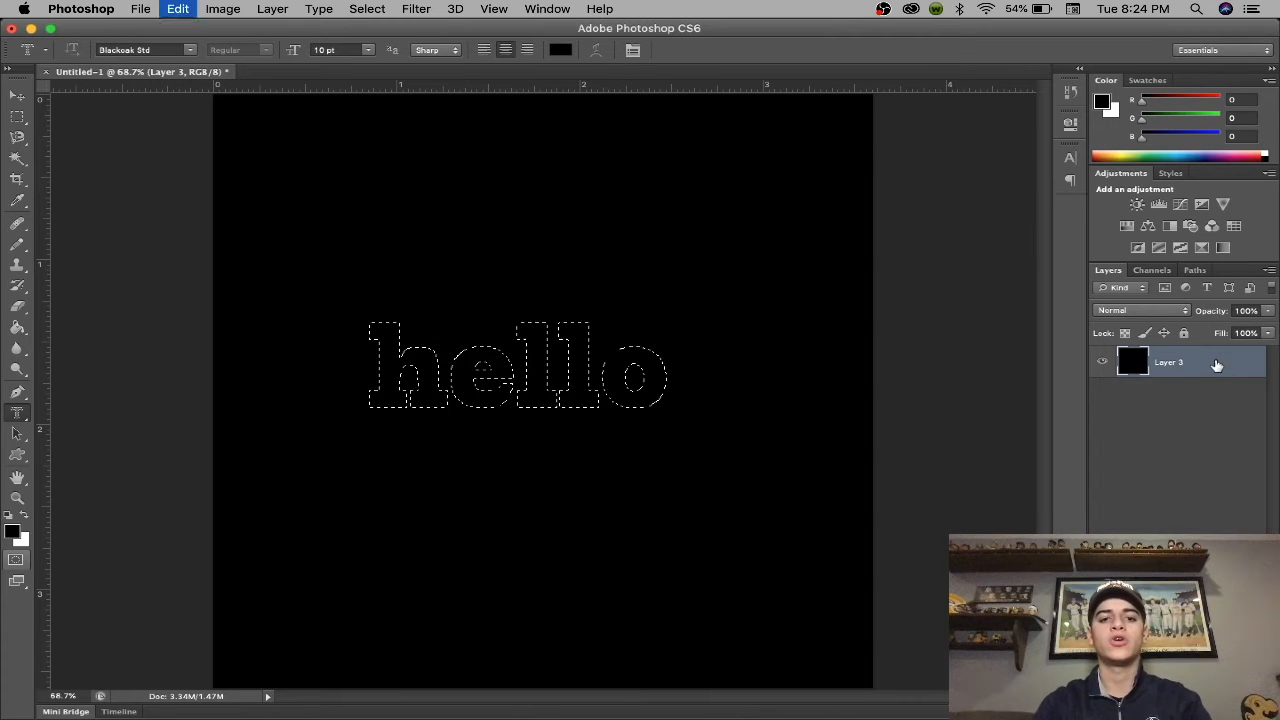
Step: Set the foreground color to red ff0707 and fill the "hello" selection with it
{"action": "left_click", "coordinate": [22, 330]}
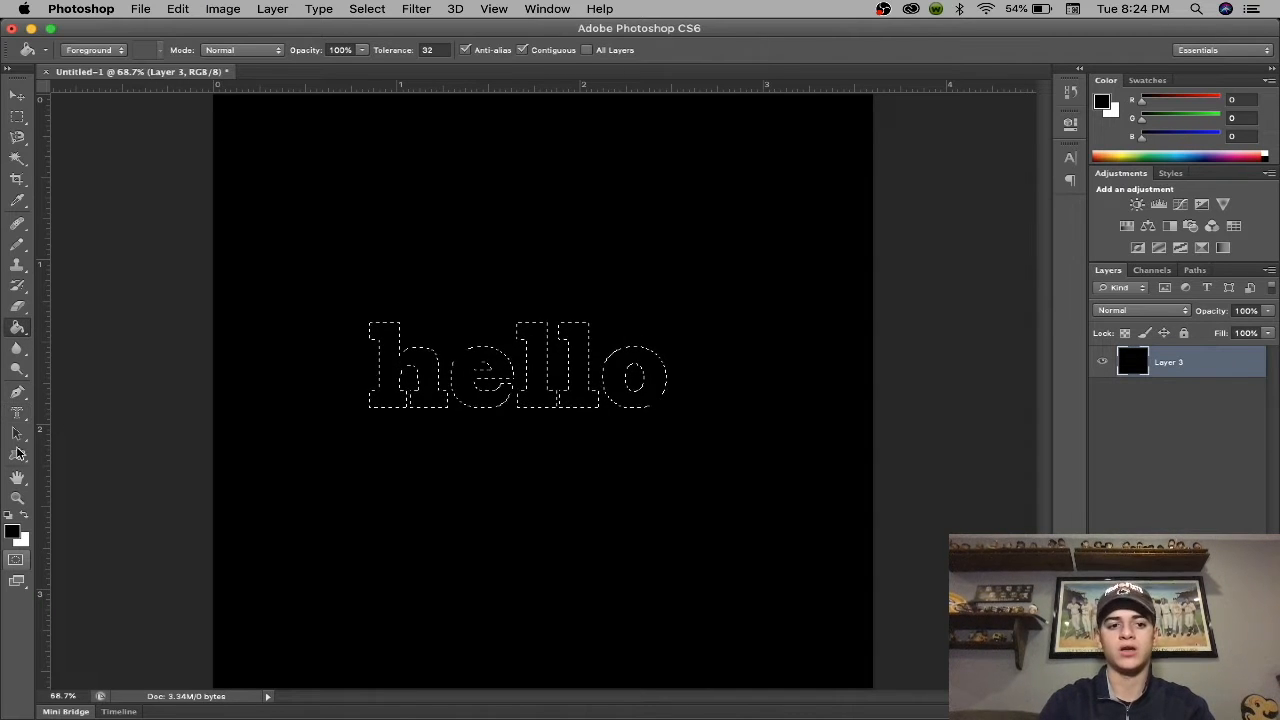
{"action": "left_click", "coordinate": [20, 537]}
{"action": "left_click", "coordinate": [427, 218]}
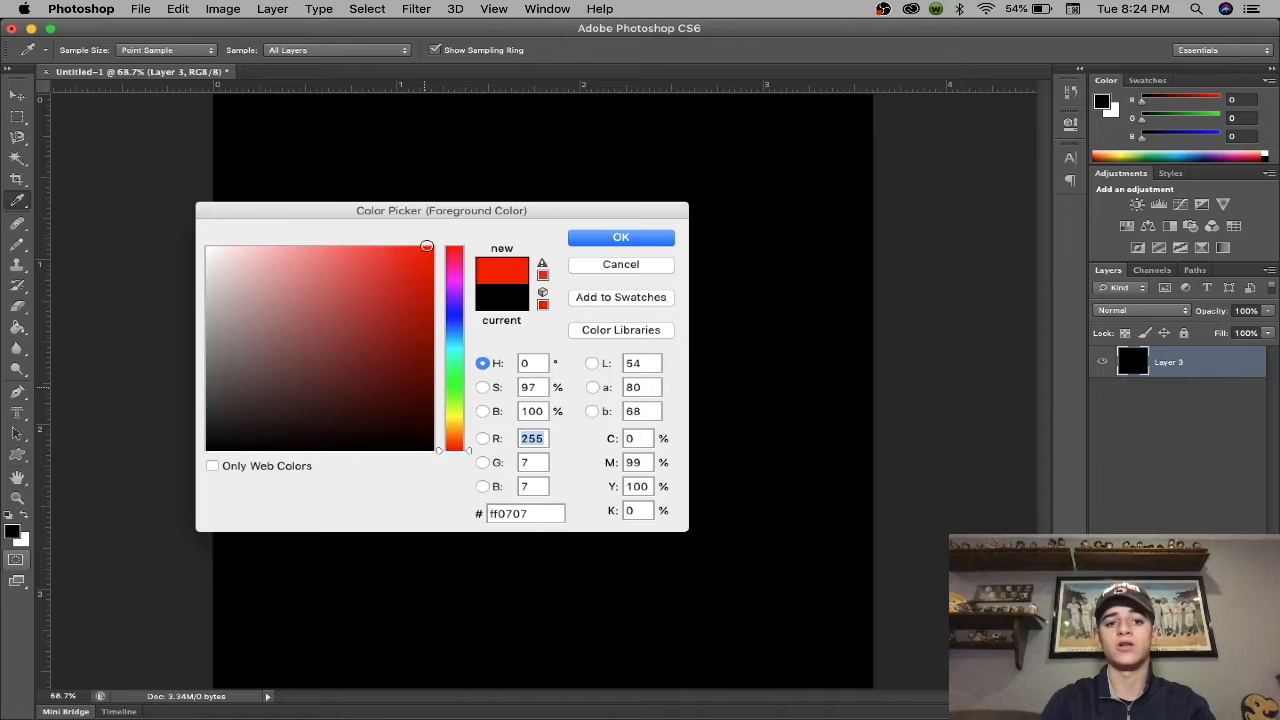
{"action": "left_click", "coordinate": [620, 237]}
{"action": "left_click", "coordinate": [414, 366]}
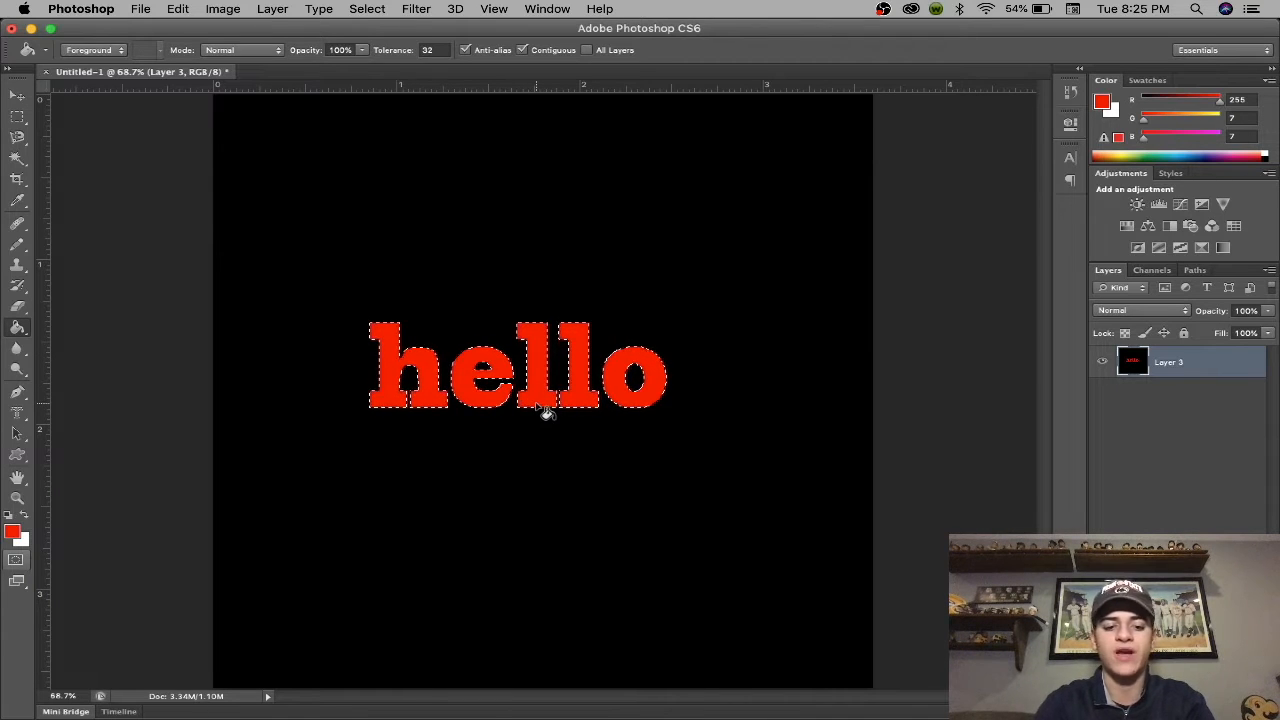
Step: Undo the red letter fill and the text selection, swap the foreground and background colors, and fill the canvas with white
{"action": "key", "text": "super+z"}
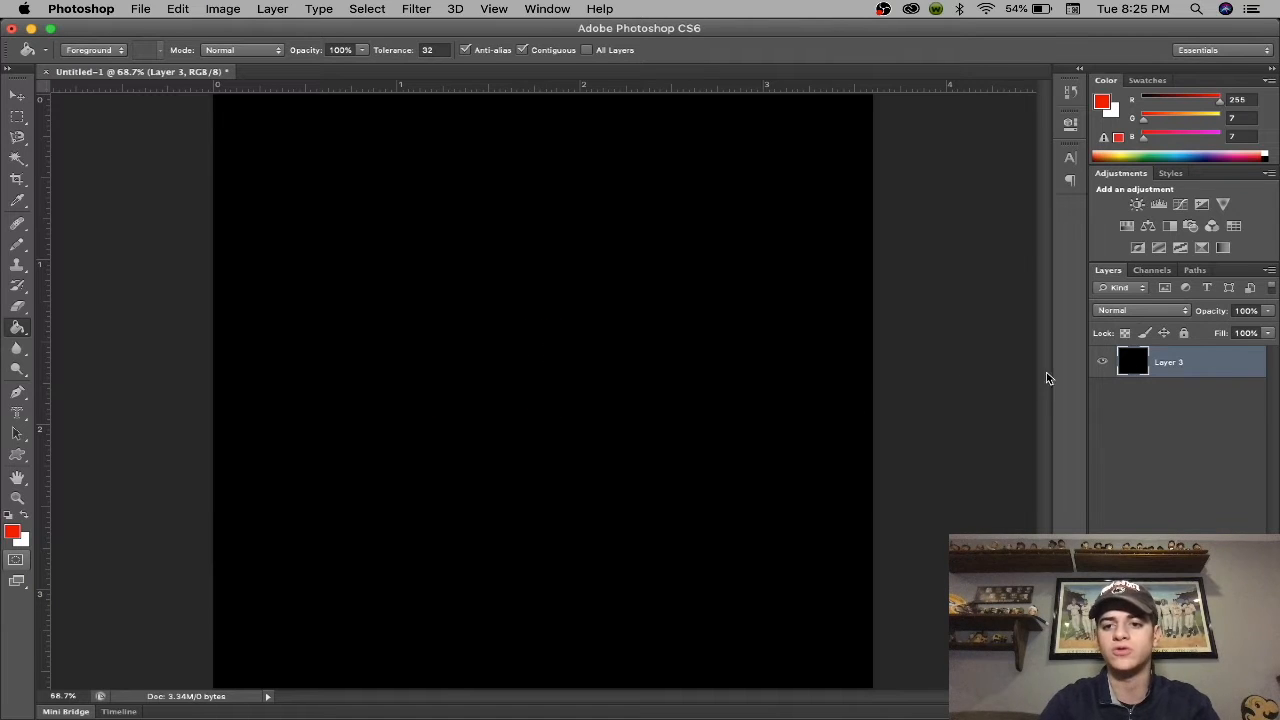
{"action": "left_click", "coordinate": [24, 519]}
{"action": "left_click", "coordinate": [490, 352]}
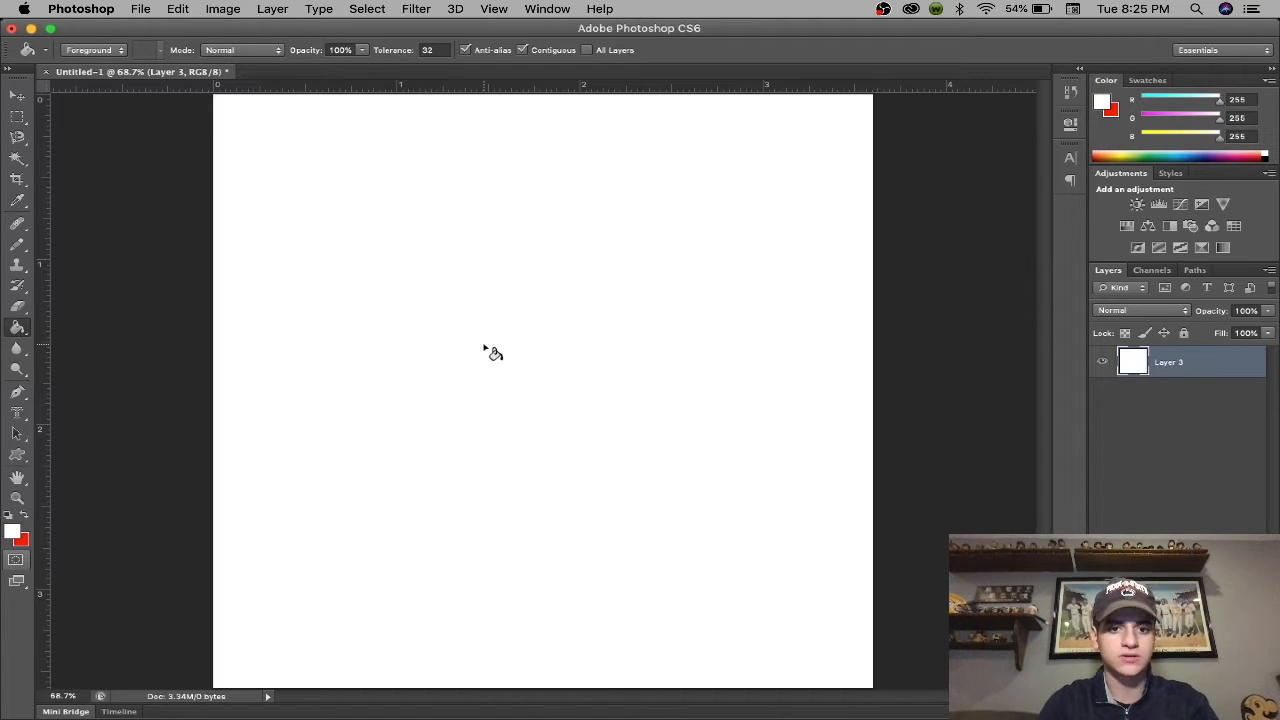
Step: Add the horizontal text "hello" in black near the middle of the white canvas
{"action": "left_click_drag", "start_coordinate": [17, 412], "coordinate": [98, 412]}
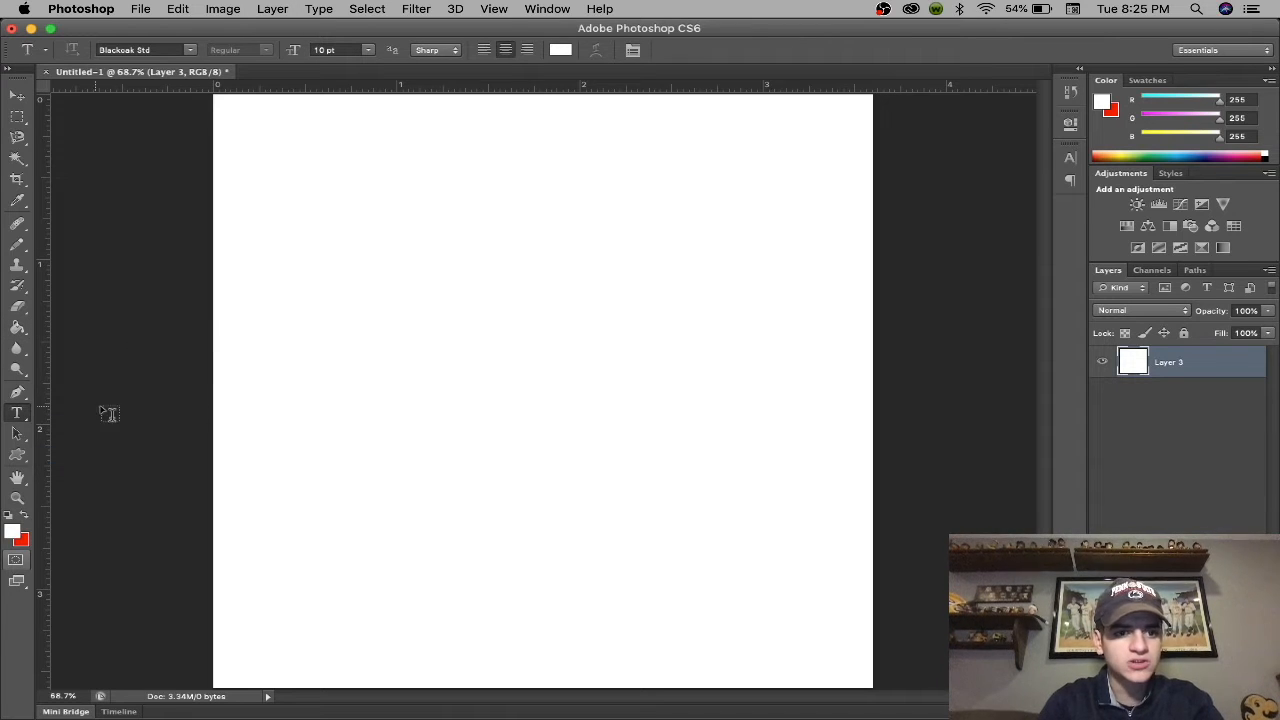
{"action": "left_click", "coordinate": [466, 423]}
{"action": "left_click", "coordinate": [12, 532]}
{"action": "left_click_drag", "start_coordinate": [390, 398], "coordinate": [2, 573]}
{"action": "key", "text": "Return"}
{"action": "type", "text": "hello"}
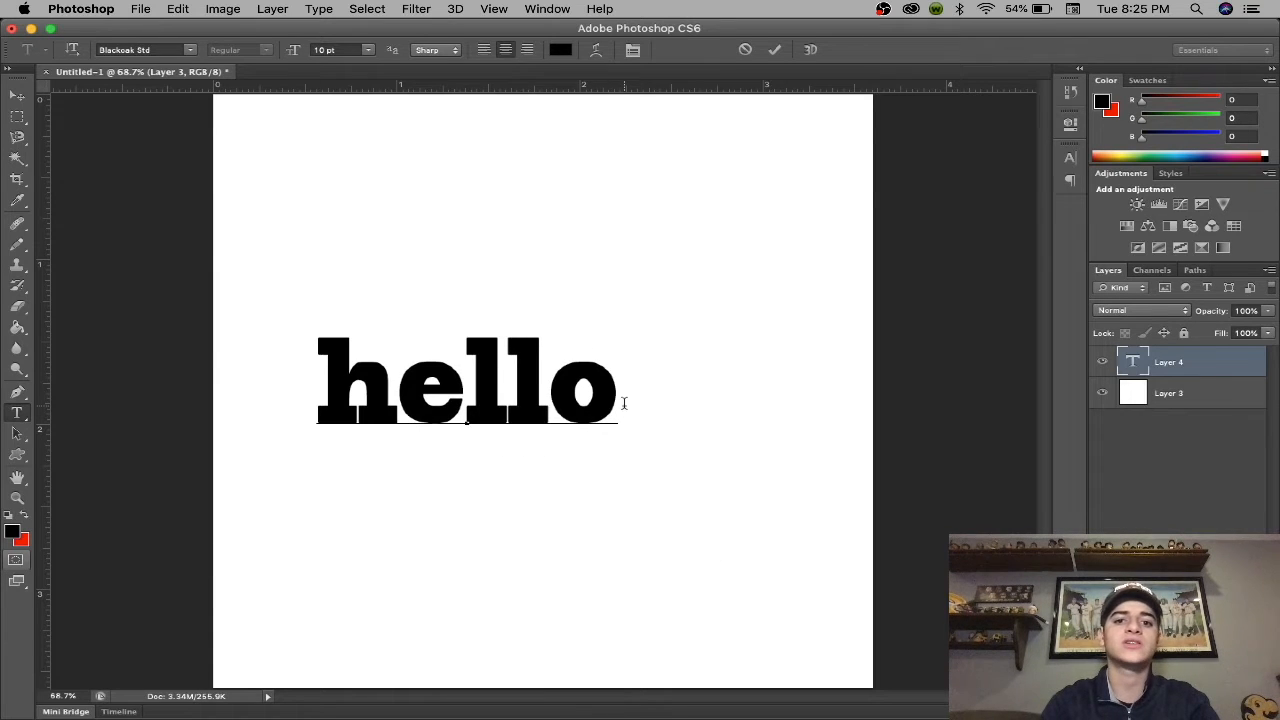
Step: Try the Arc, Wave and Twist warp styles on the whole word "hello"
{"action": "key", "text": "super+a"}
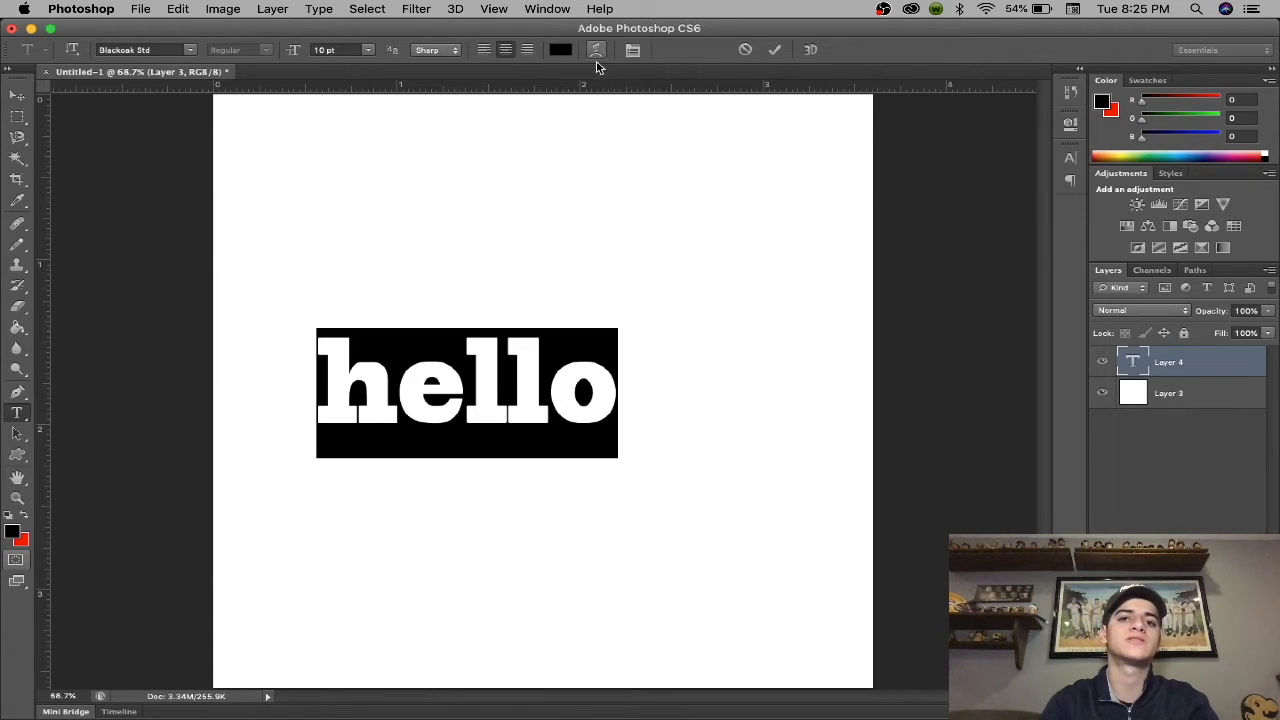
{"action": "left_click", "coordinate": [596, 50]}
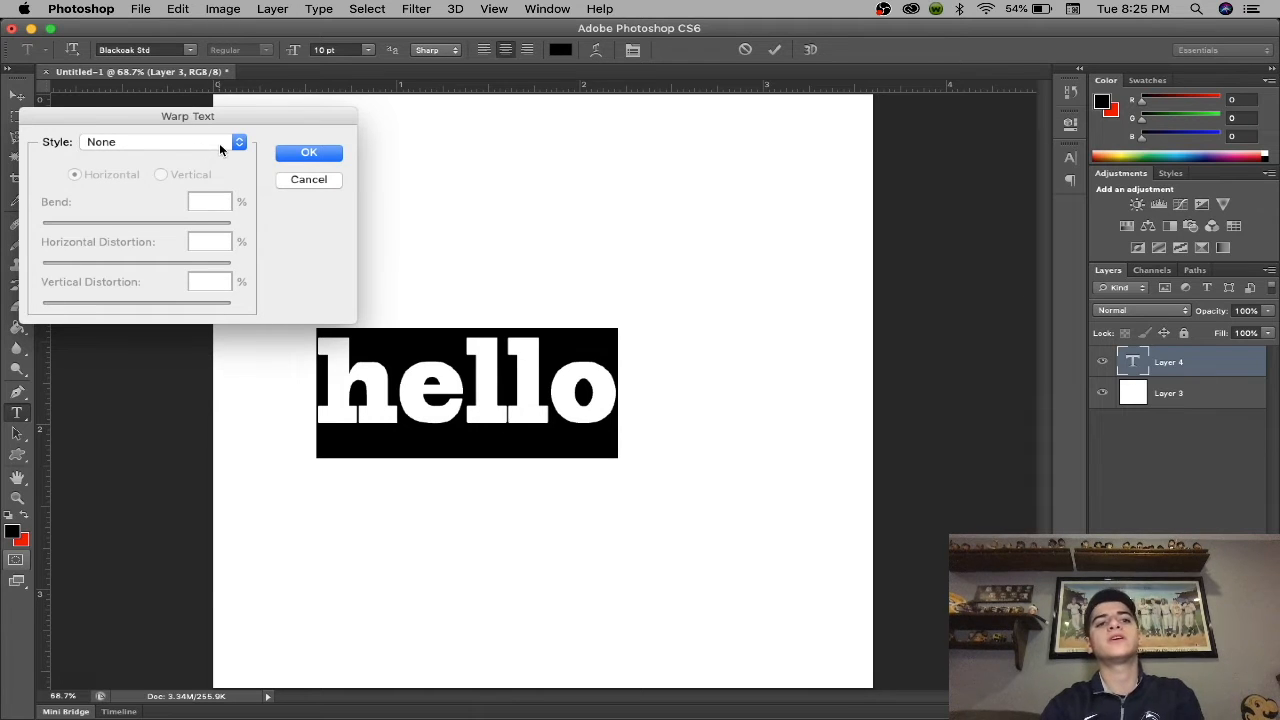
{"action": "left_click", "coordinate": [247, 148]}
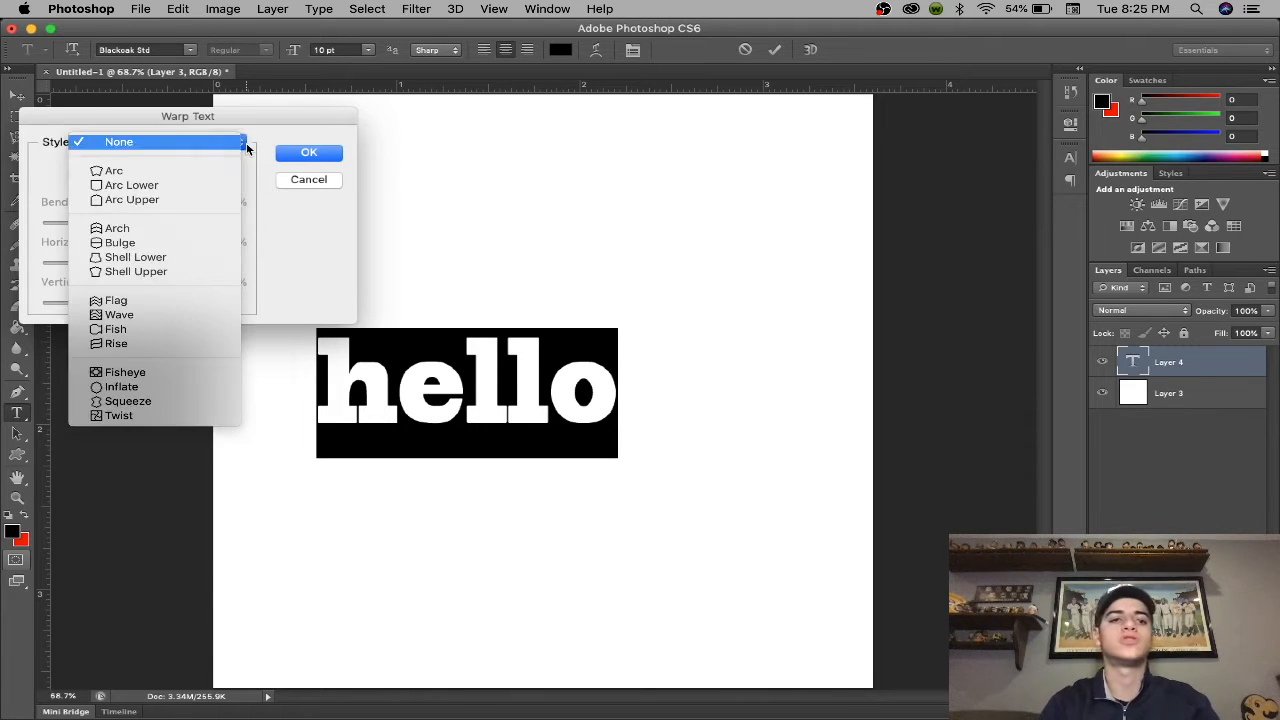
{"action": "left_click", "coordinate": [187, 171]}
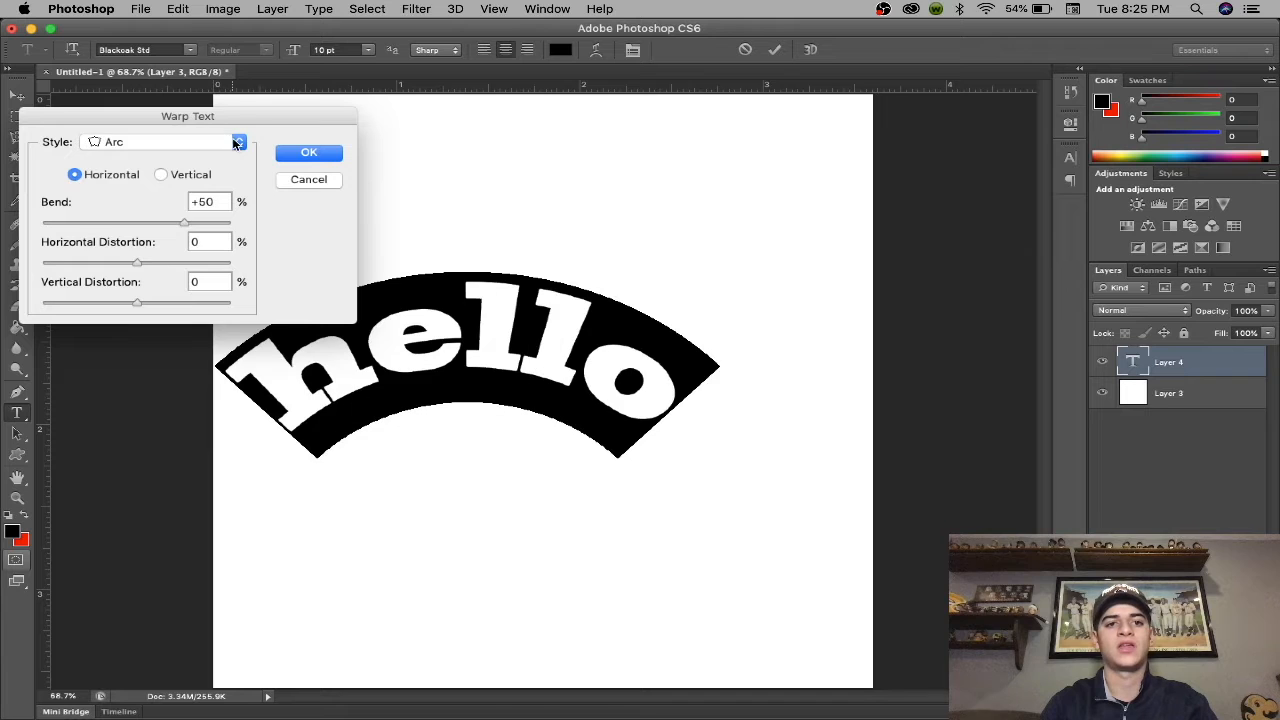
{"action": "left_click", "coordinate": [190, 143]}
{"action": "left_click", "coordinate": [163, 289]}
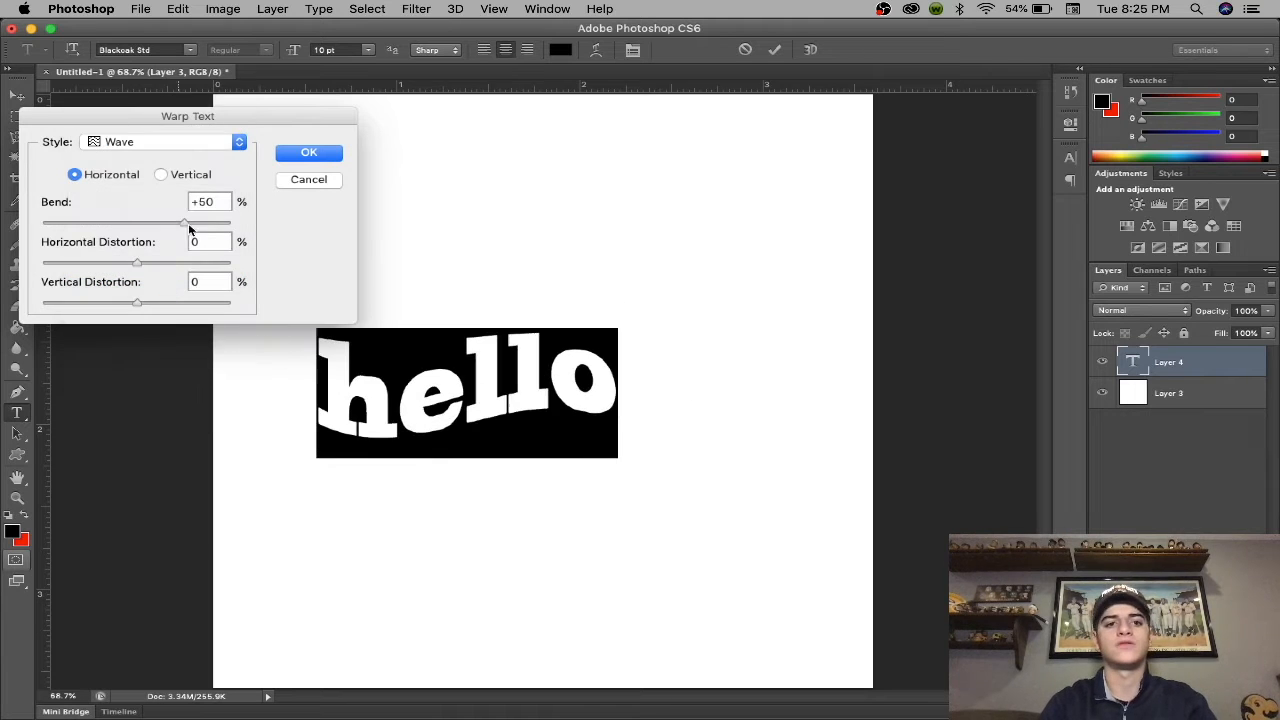
{"action": "left_click", "coordinate": [228, 146]}
{"action": "left_click", "coordinate": [168, 246]}
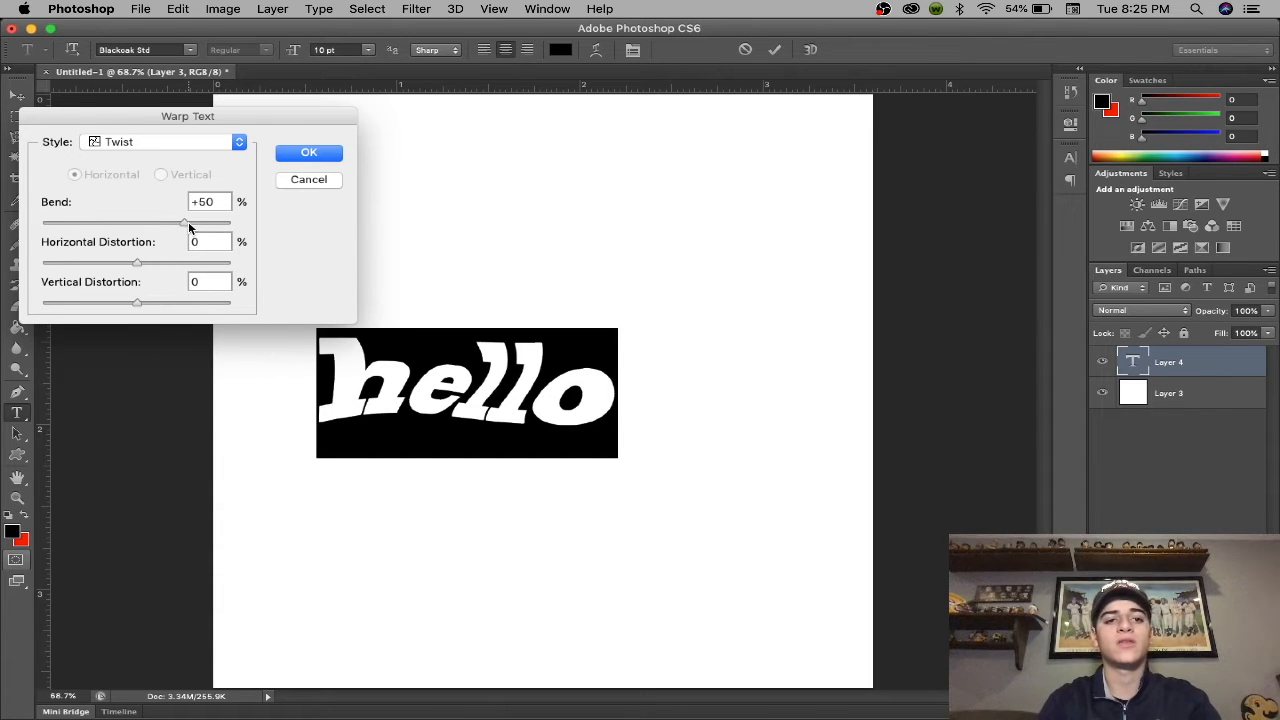
Step: Set the Twist warp's bend to +78%, horizontal distortion to -43% and vertical distortion to +33%
{"action": "left_click_drag", "start_coordinate": [184, 221], "coordinate": [210, 222]}
{"action": "left_click_drag", "start_coordinate": [137, 263], "coordinate": [96, 262]}
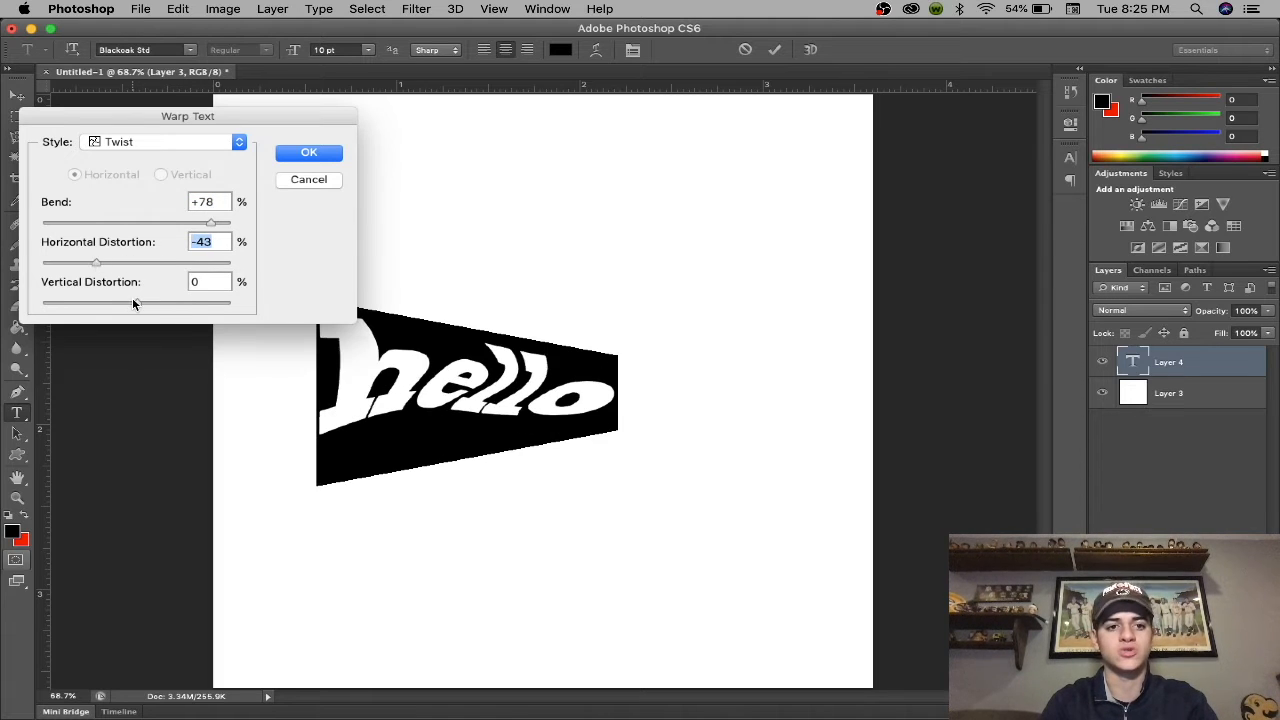
{"action": "left_click_drag", "start_coordinate": [133, 302], "coordinate": [168, 302]}
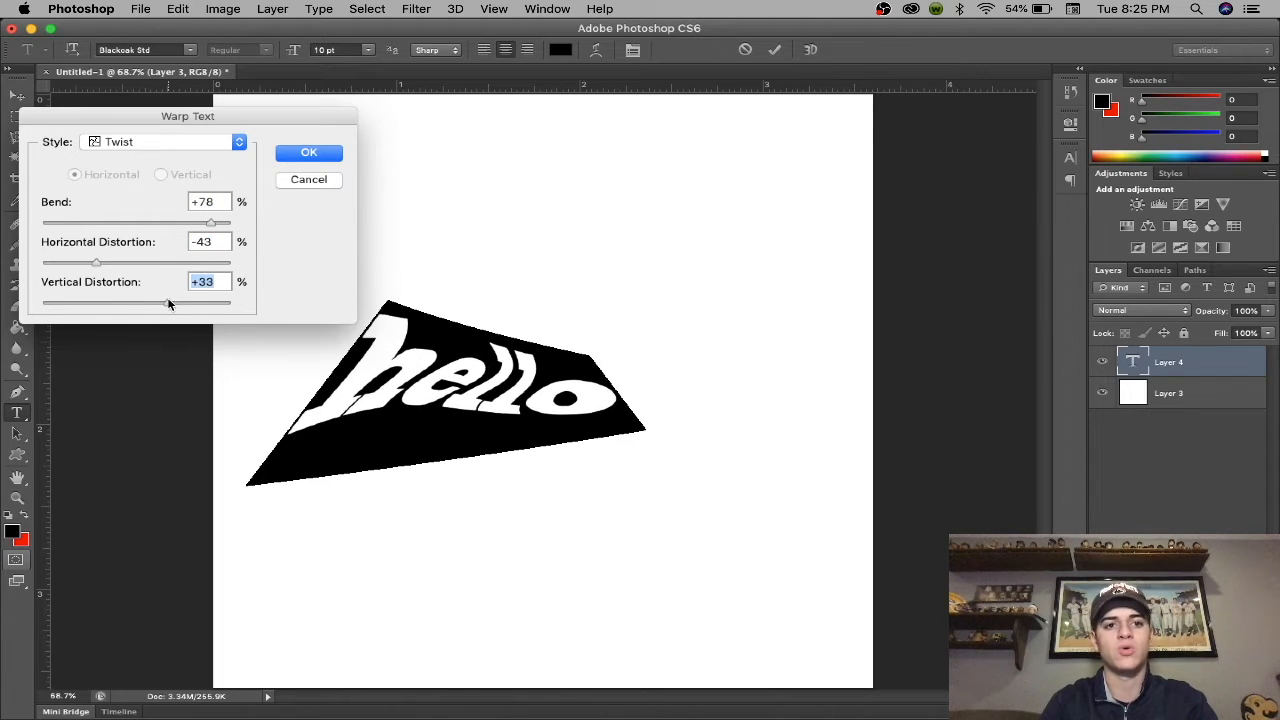
Step: Try the Rise warp style with a changed horizontal distortion, and cancel the text warp
{"action": "left_click", "coordinate": [240, 142]}
{"action": "left_click", "coordinate": [112, 77]}
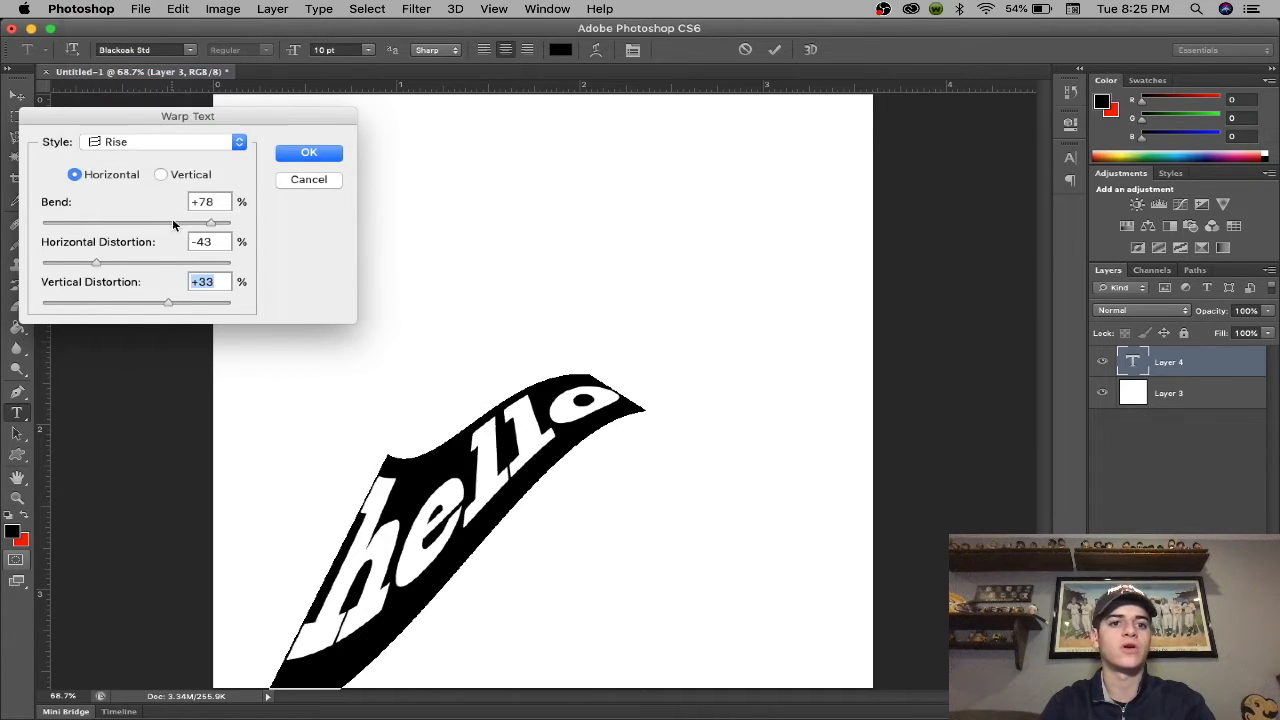
{"action": "left_click_drag", "start_coordinate": [97, 262], "coordinate": [175, 256]}
{"action": "left_click", "coordinate": [294, 190]}
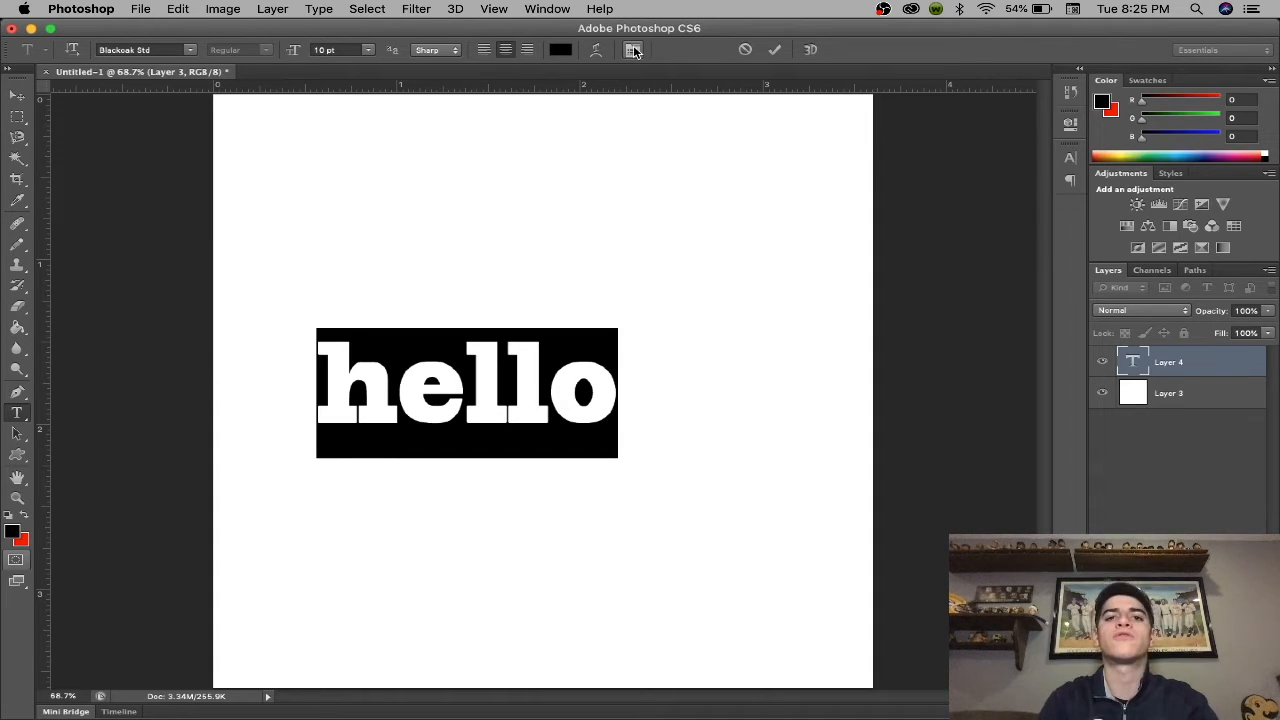
Step: Open the character settings for the selected word "hello"
{"action": "left_click", "coordinate": [632, 50]}
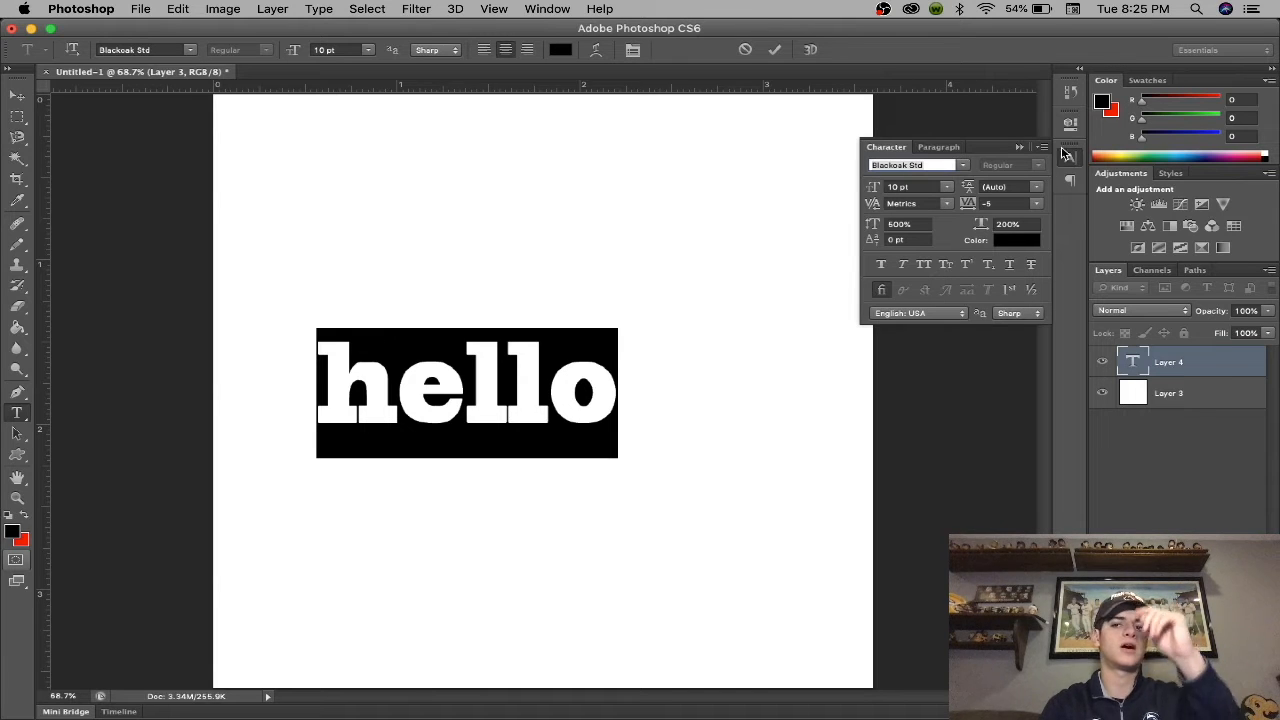
{"action": "left_click", "coordinate": [1018, 147]}
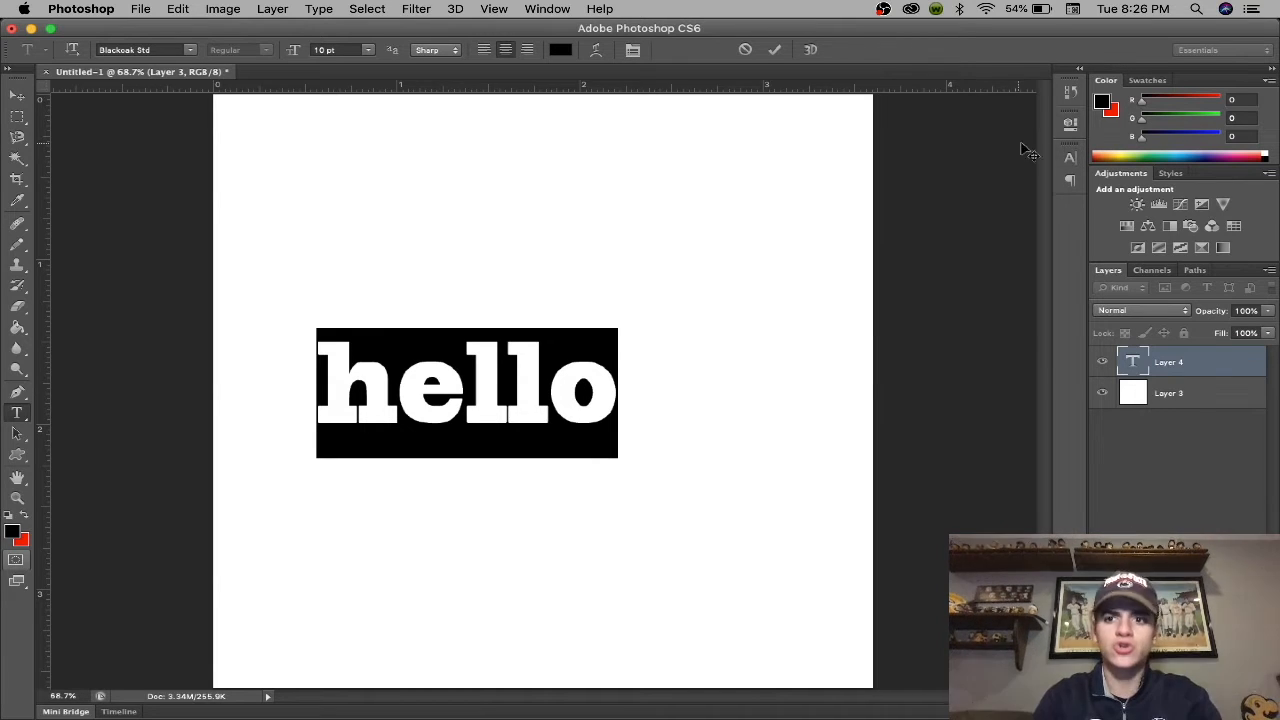
{"action": "left_click", "coordinate": [1070, 157]}
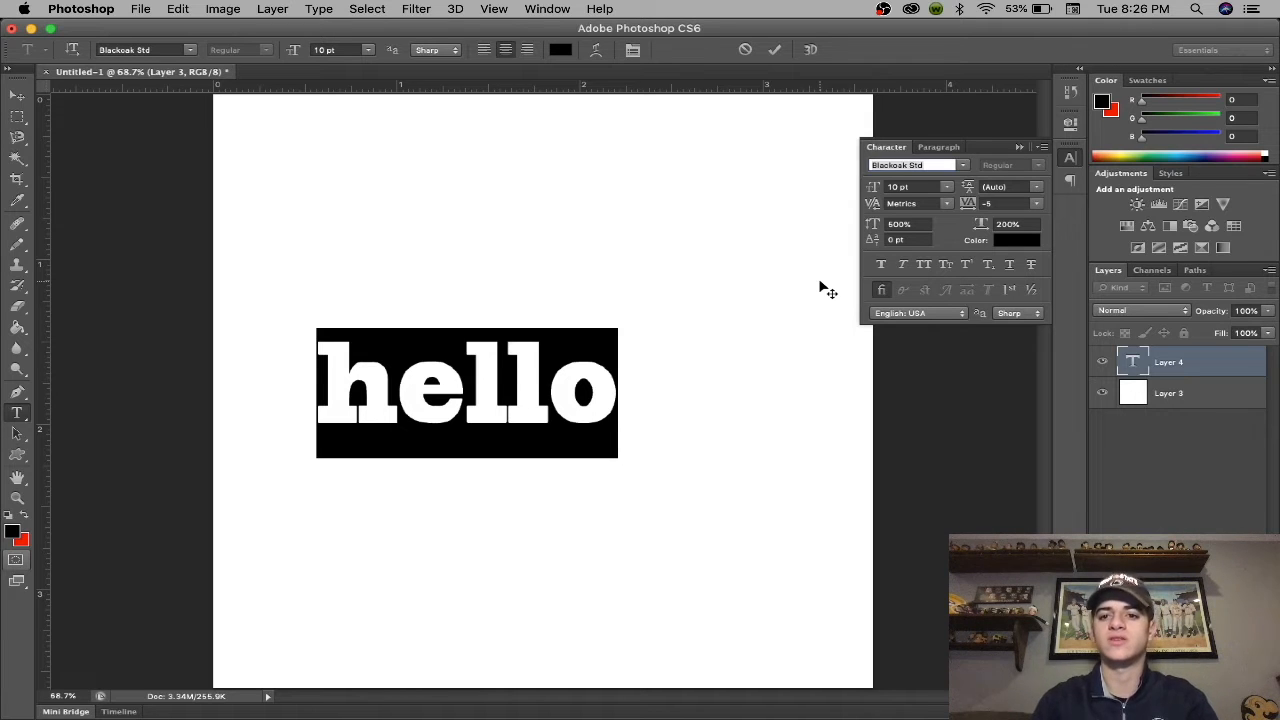
Step: Try a font size of 50 pt on the word "hello" and return it to 10 pt
{"action": "left_click", "coordinate": [898, 186]}
{"action": "type", "text": "5"}
{"action": "key", "text": "Return"}
{"action": "type", "text": "50"}
{"action": "key", "text": "Return"}
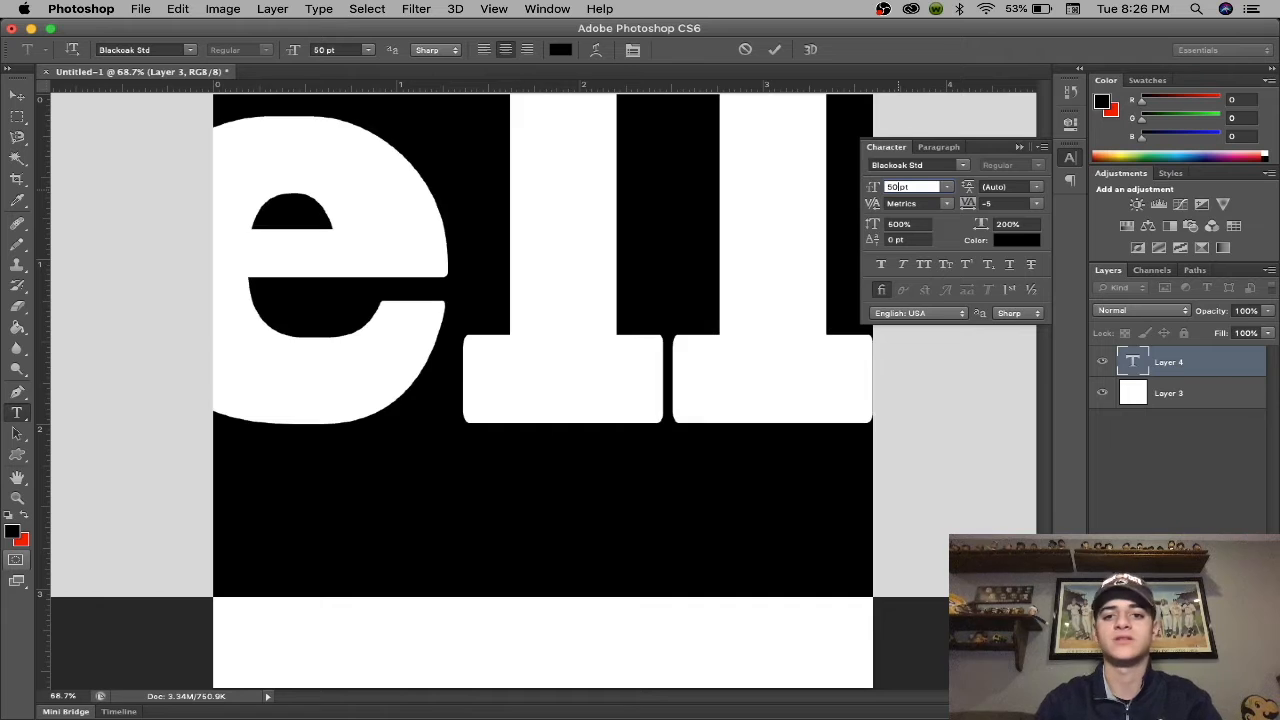
{"action": "key", "text": "BackSpace"}
{"action": "key", "text": "BackSpace"}
{"action": "type", "text": "10"}
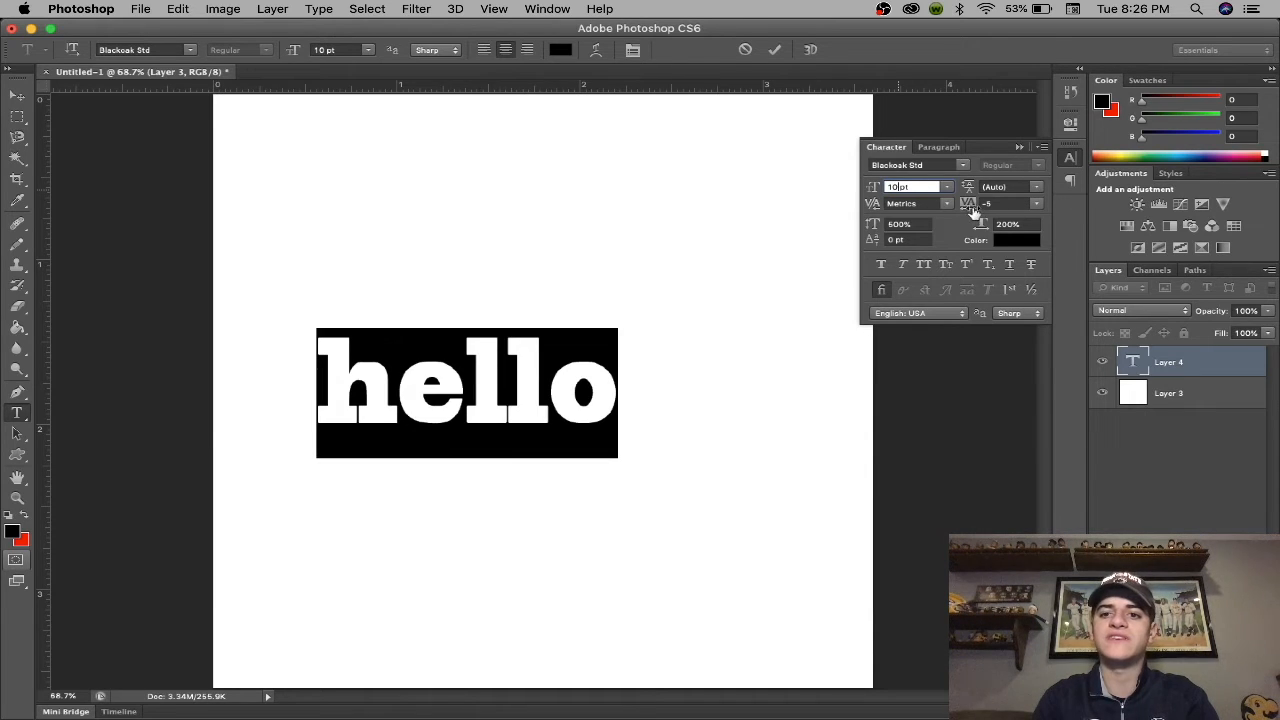
Step: Try tracking values of 500 and -200 on the word "hello"
{"action": "left_click", "coordinate": [1008, 204]}
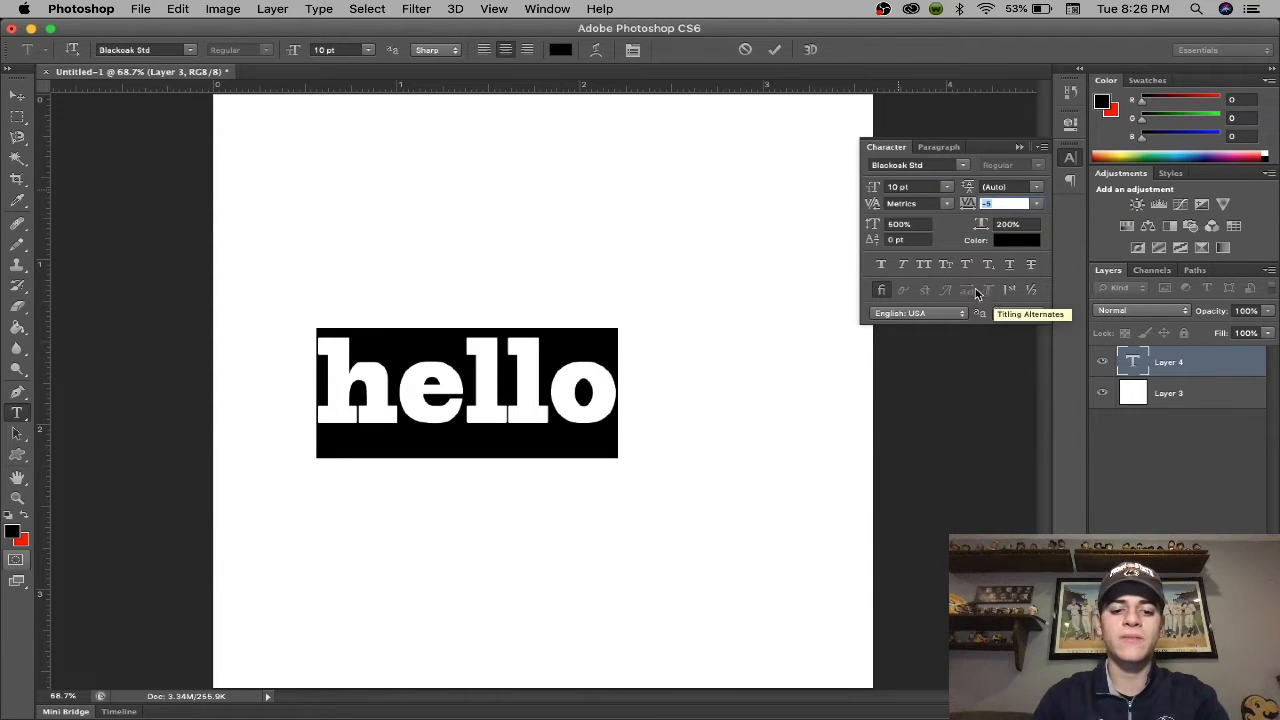
{"action": "type", "text": "50"}
{"action": "key", "text": "BackSpace"}
{"action": "key", "text": "BackSpace"}
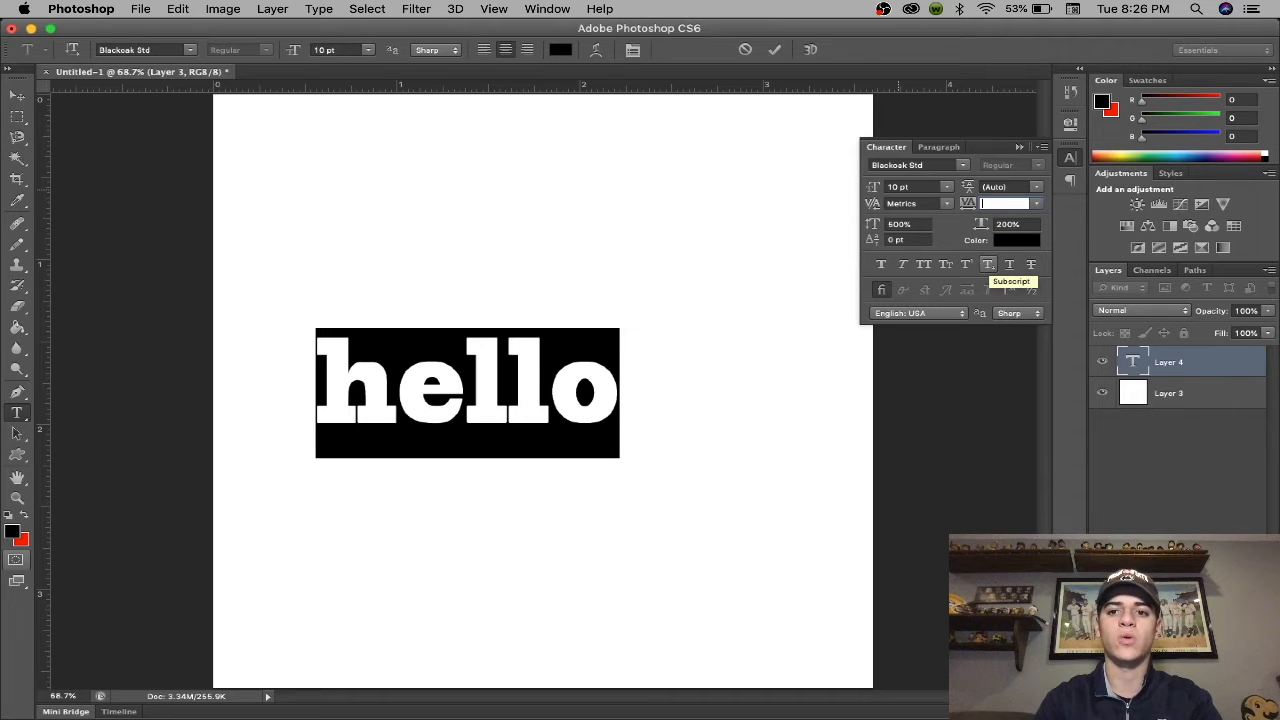
{"action": "type", "text": "500"}
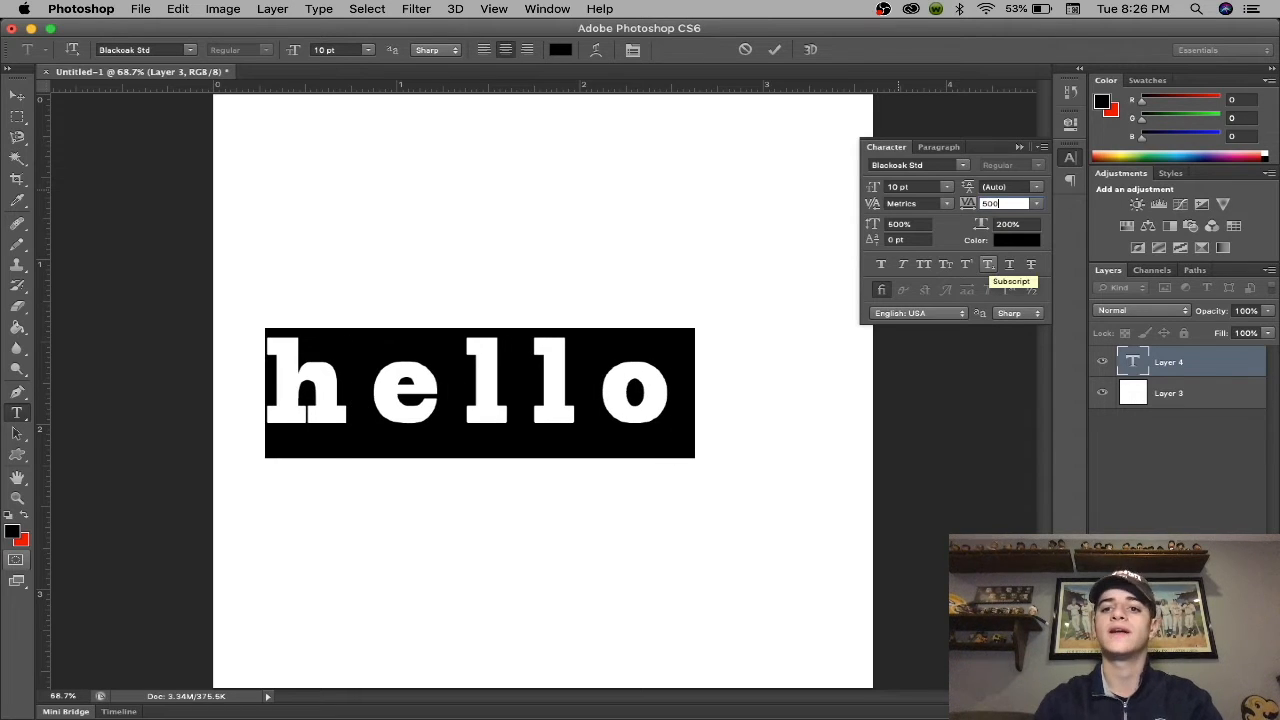
{"action": "key", "text": "BackSpace"}
{"action": "key", "text": "BackSpace"}
{"action": "key", "text": "BackSpace"}
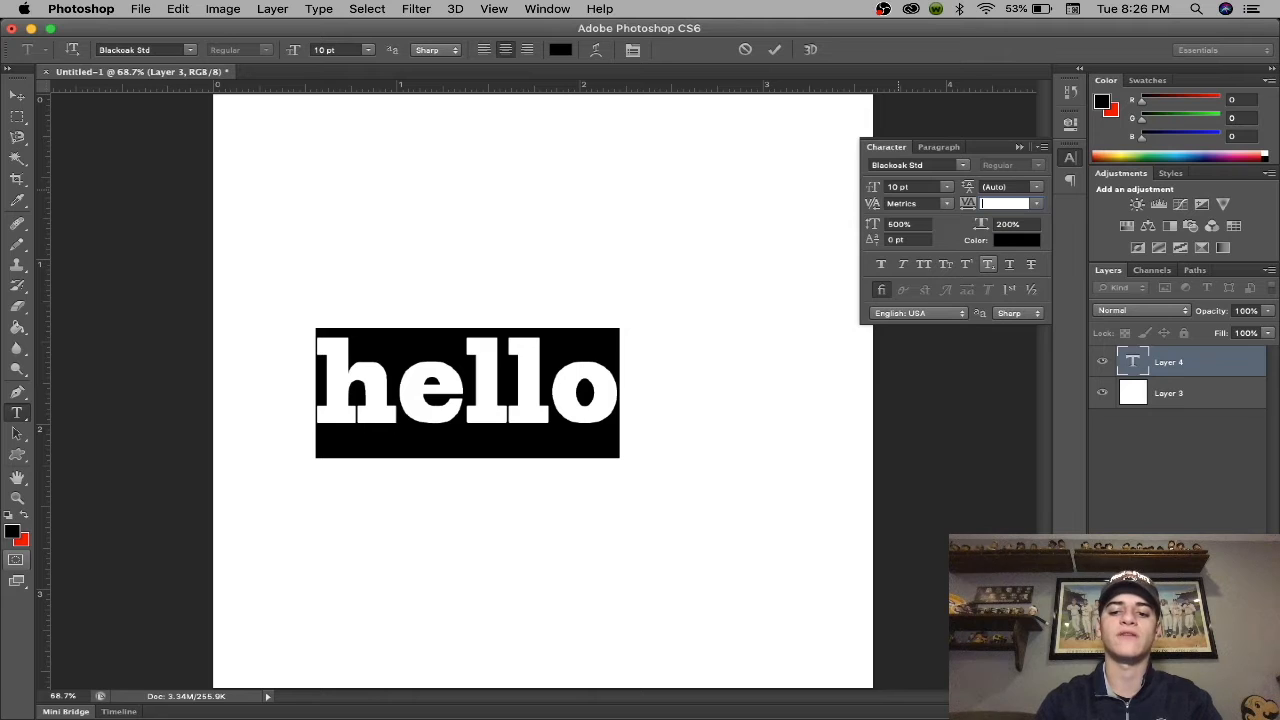
{"action": "type", "text": "-200"}
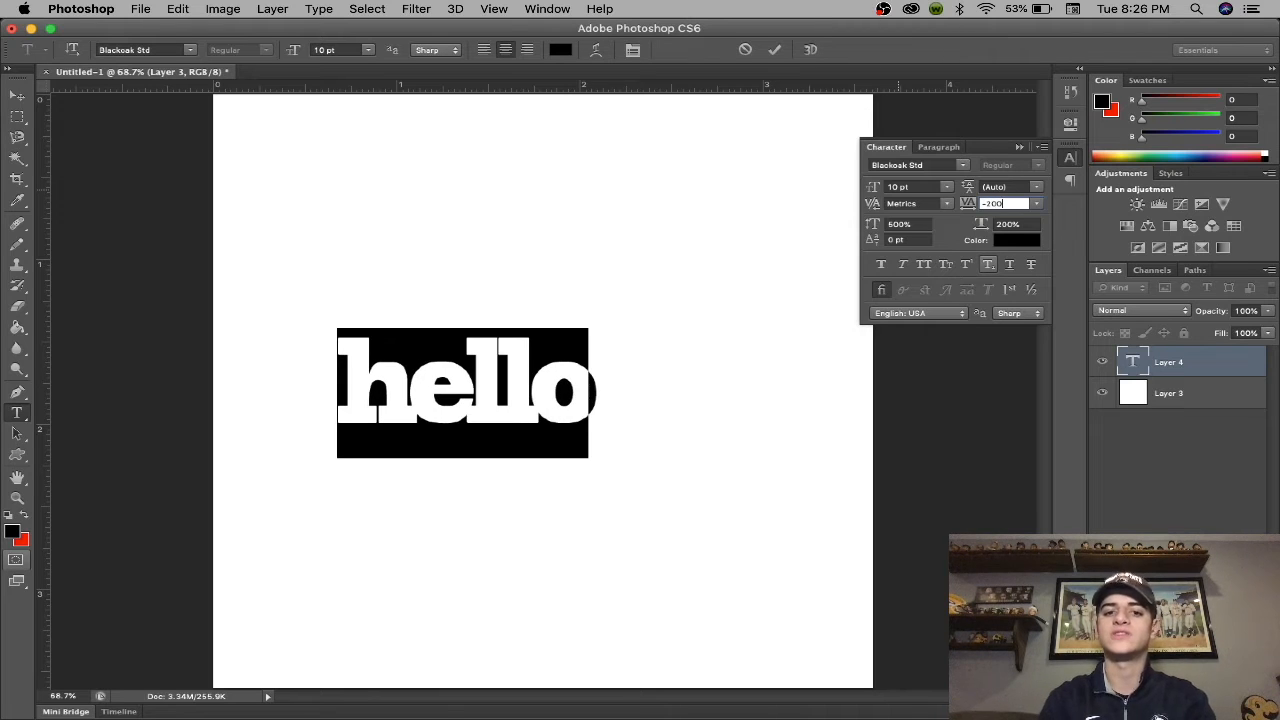
Step: Set the tracking of the word "hello" to 10
{"action": "key", "text": "BackSpace"}
{"action": "key", "text": "BackSpace"}
{"action": "key", "text": "BackSpace"}
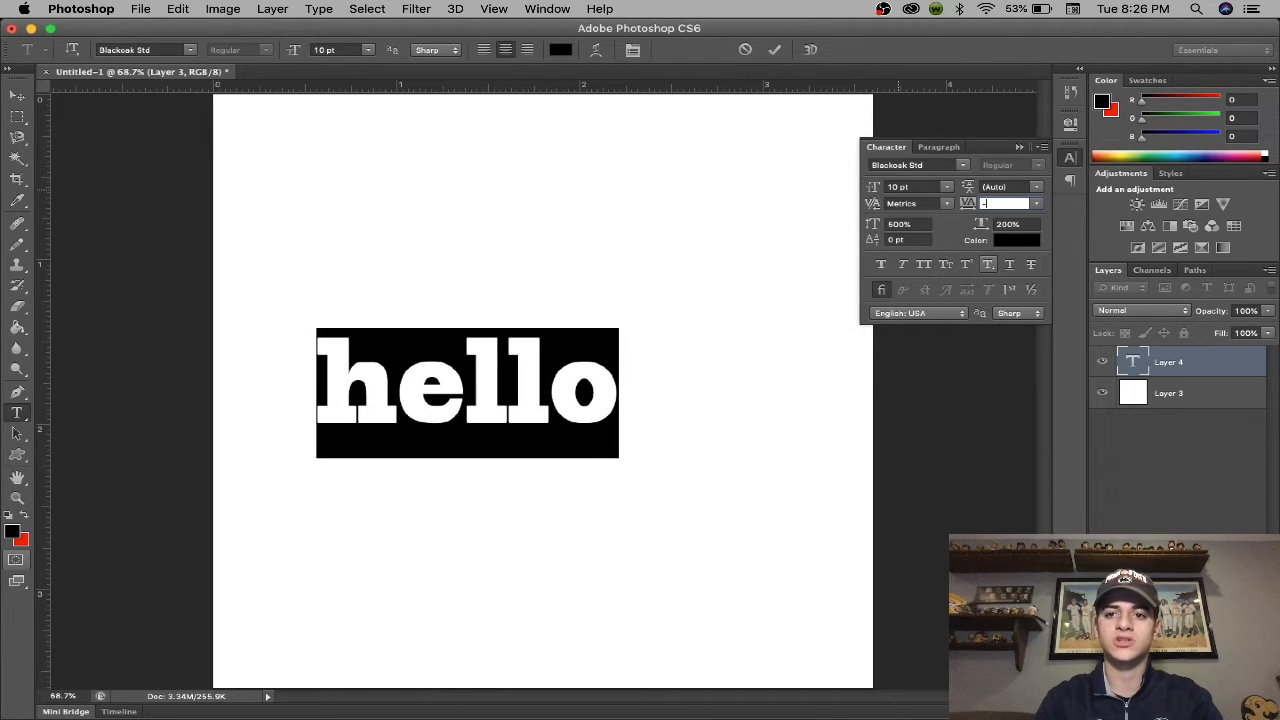
{"action": "type", "text": "10"}
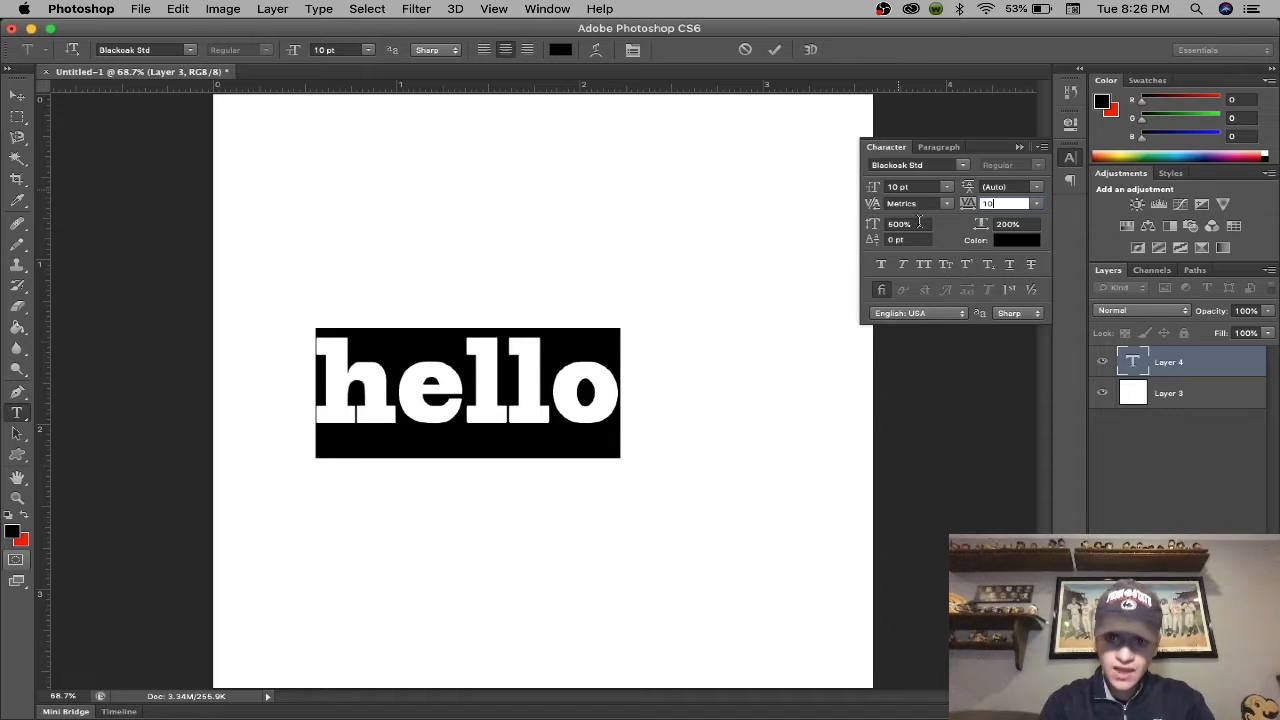
Step: Try vertical scales of 1000% and 50% on the word "hello" and return it to 500%
{"action": "key", "text": "Tab"}
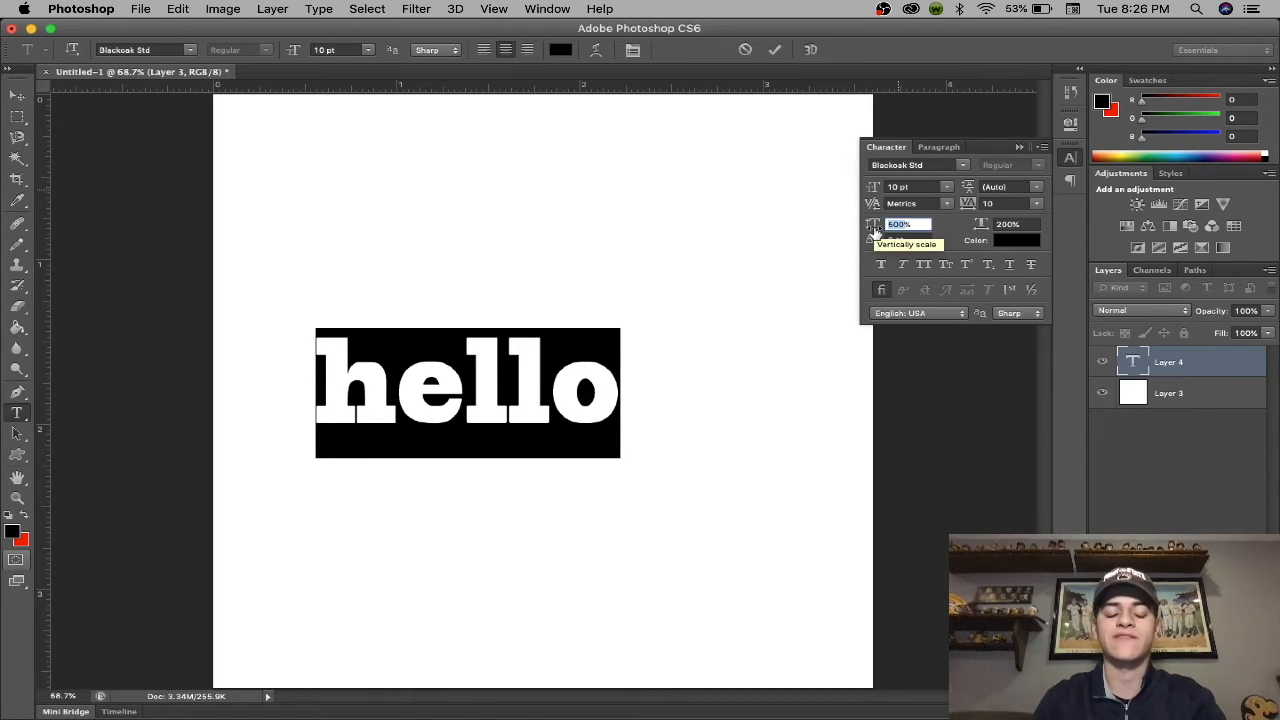
{"action": "type", "text": "1000"}
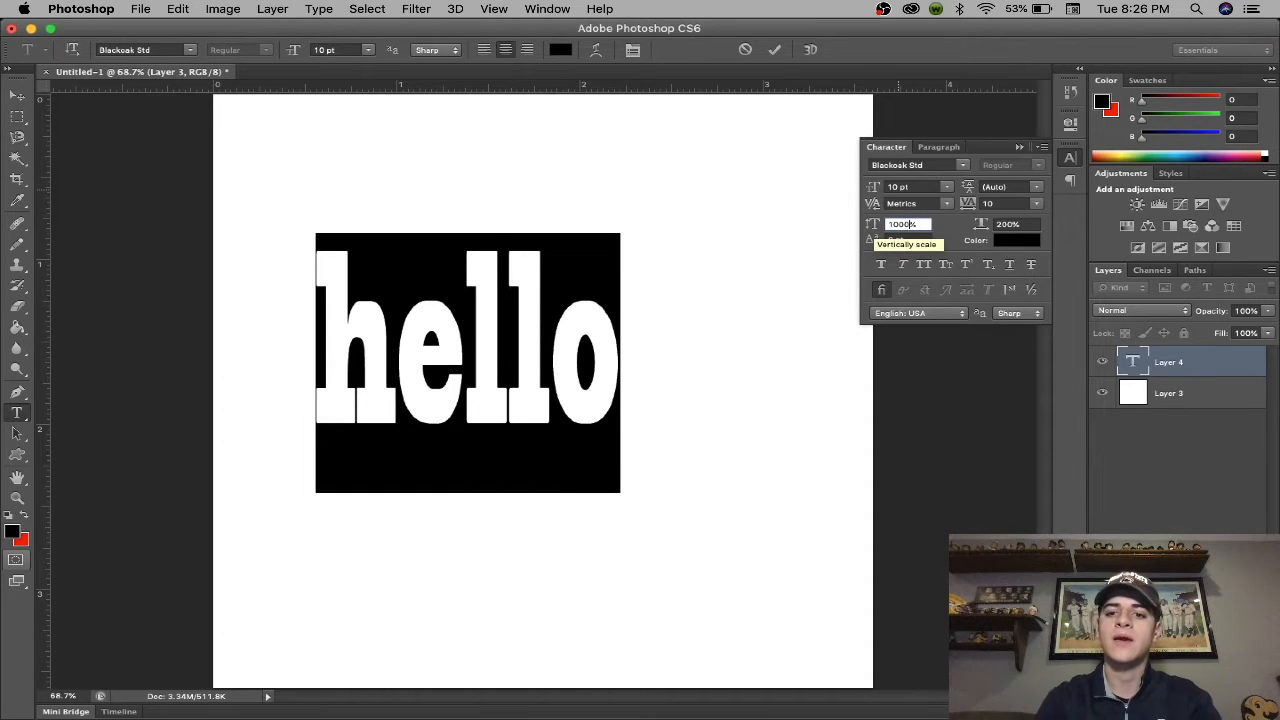
{"action": "key", "text": "BackSpace"}
{"action": "key", "text": "BackSpace"}
{"action": "key", "text": "BackSpace"}
{"action": "key", "text": "BackSpace"}
{"action": "type", "text": "50"}
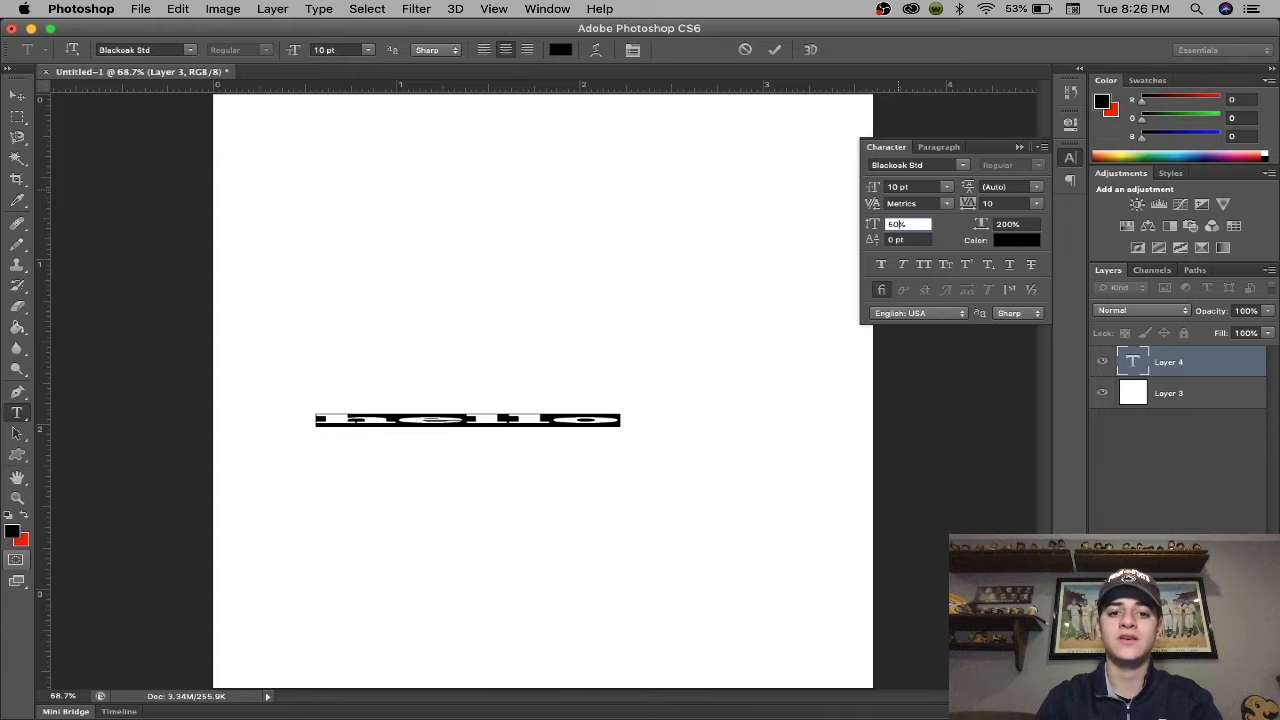
{"action": "key", "text": "BackSpace"}
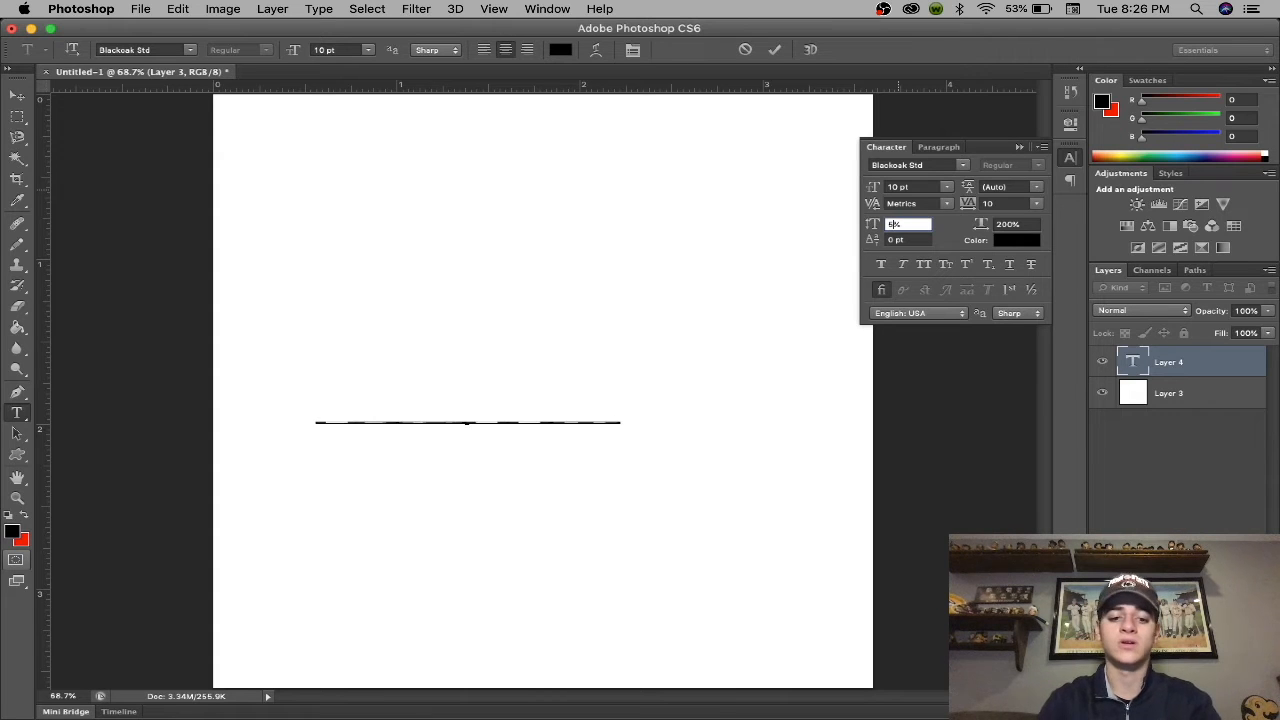
{"action": "type", "text": "00"}
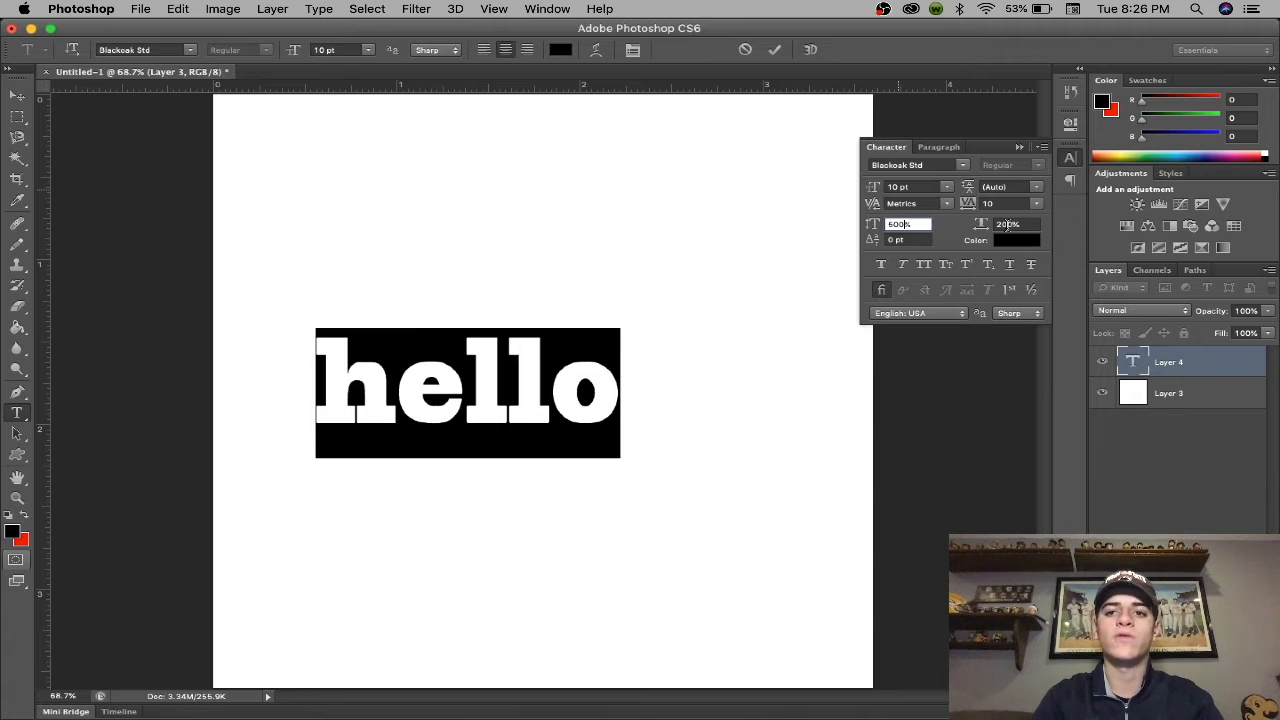
Step: Try horizontal scales of 500% and 50% on the word "hello"
{"action": "key", "text": "Tab"}
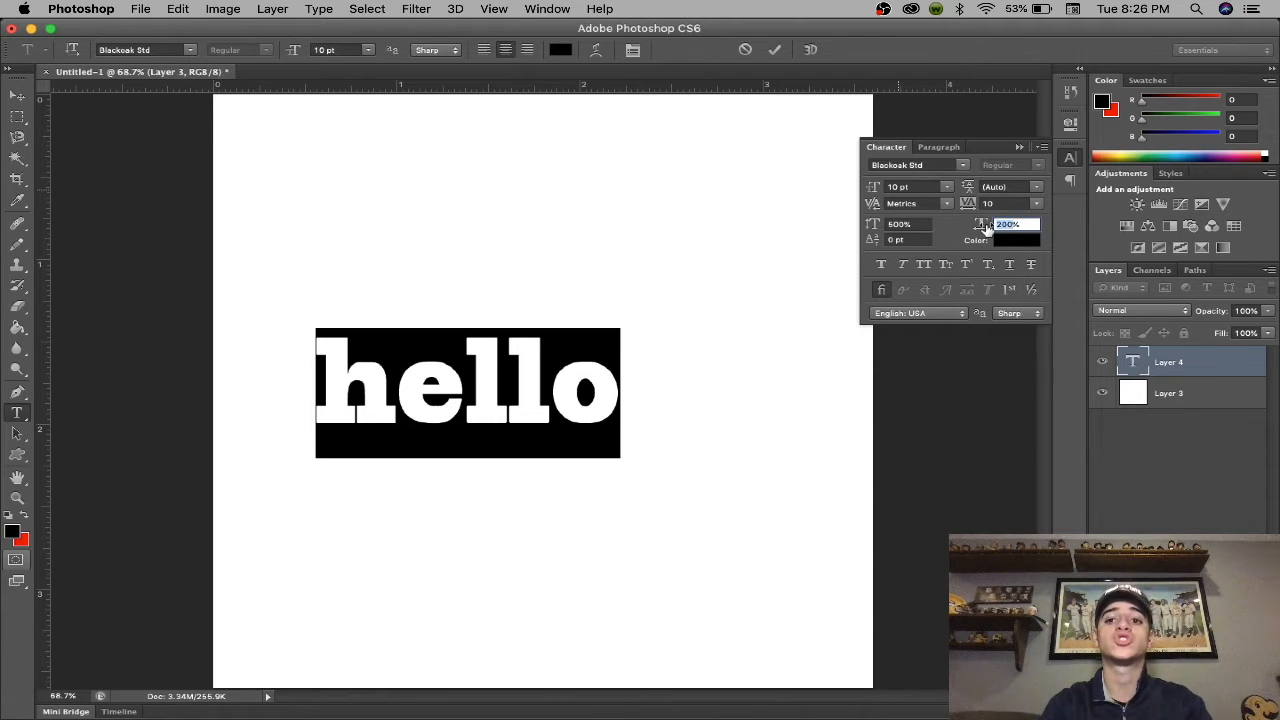
{"action": "type", "text": "500"}
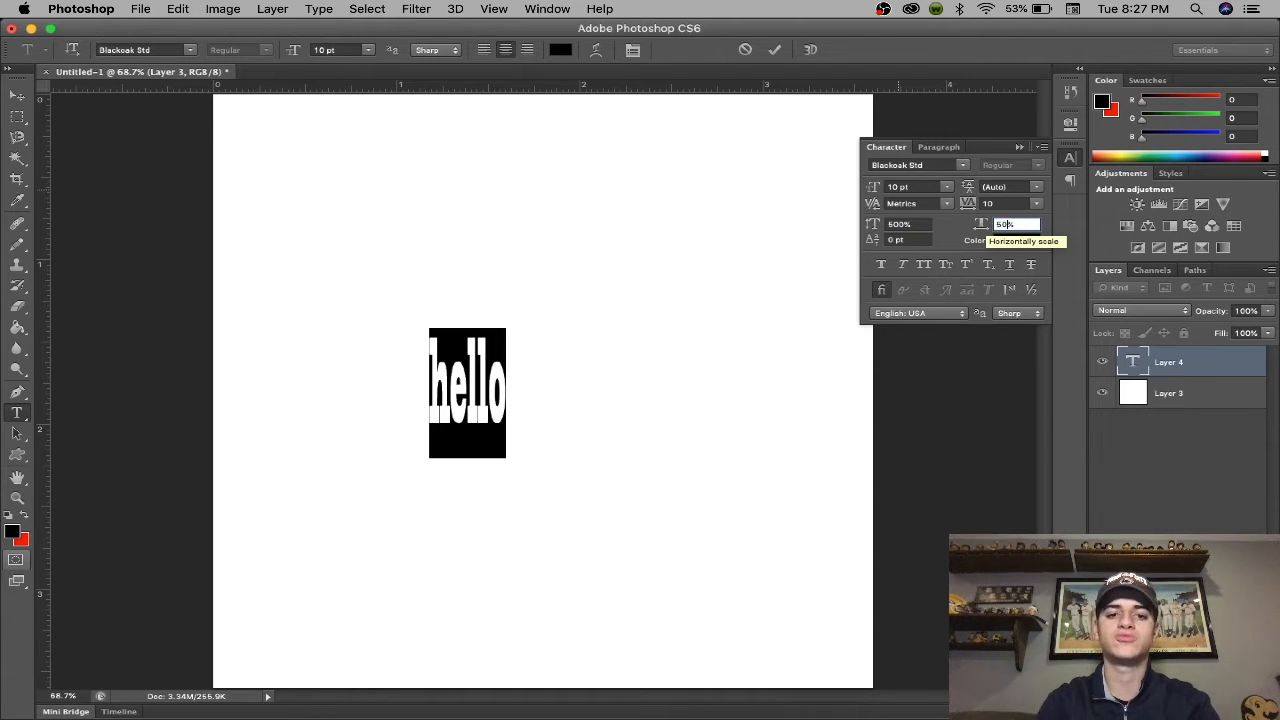
{"action": "key", "text": "Return"}
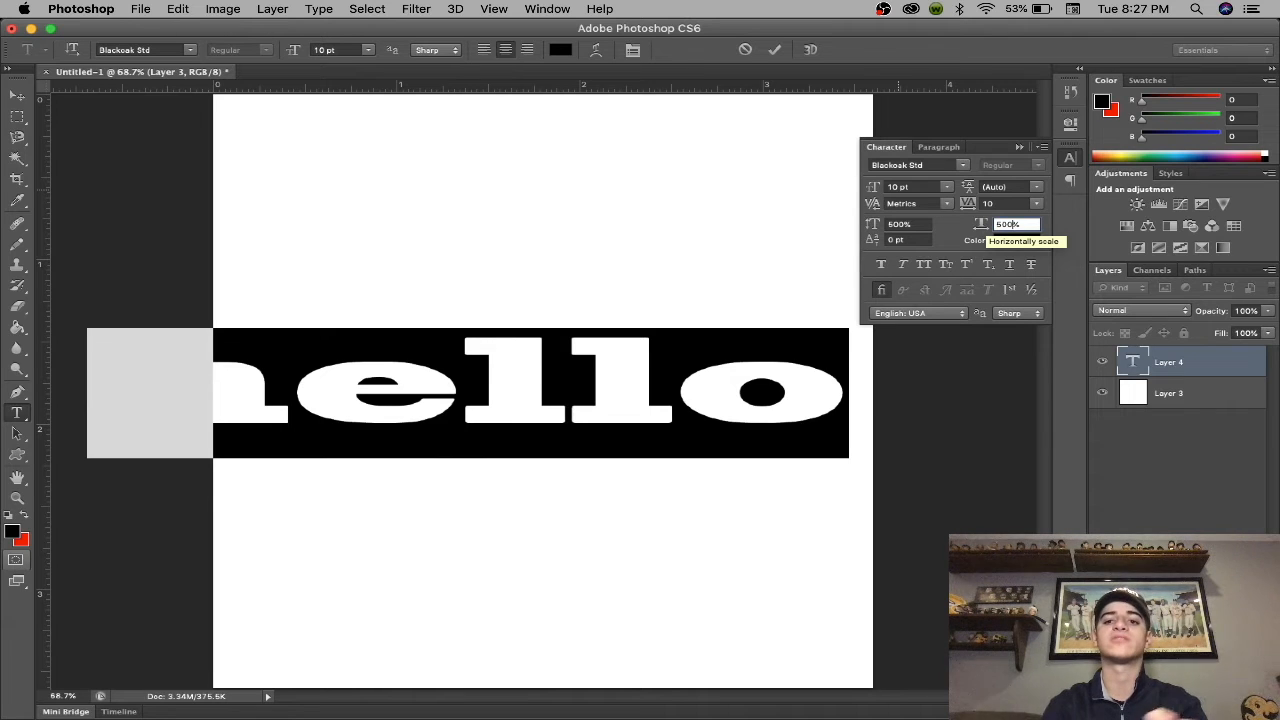
{"action": "key", "text": "BackSpace"}
{"action": "key", "text": "BackSpace"}
{"action": "key", "text": "BackSpace"}
{"action": "type", "text": "50"}
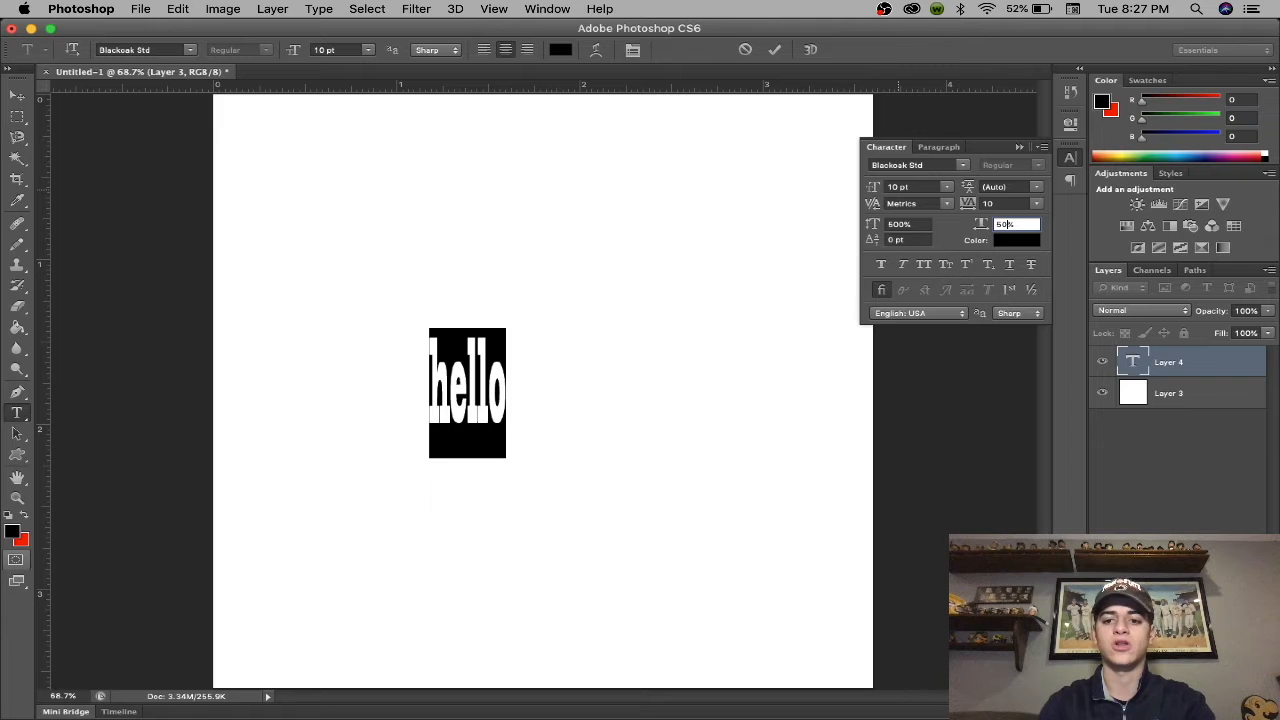
Step: Set the horizontal scale of the word "hello" to 250%
{"action": "key", "text": "BackSpace"}
{"action": "key", "text": "BackSpace"}
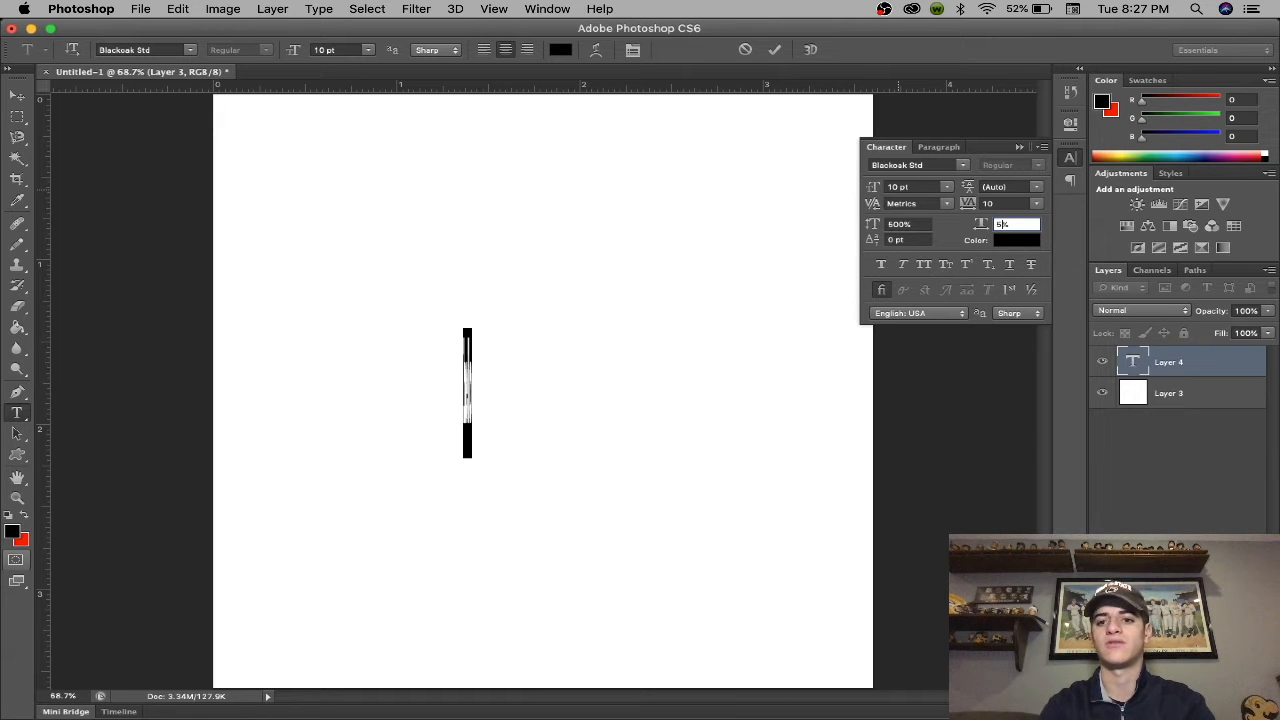
{"action": "type", "text": "500"}
{"action": "key", "text": "BackSpace"}
{"action": "key", "text": "BackSpace"}
{"action": "key", "text": "BackSpace"}
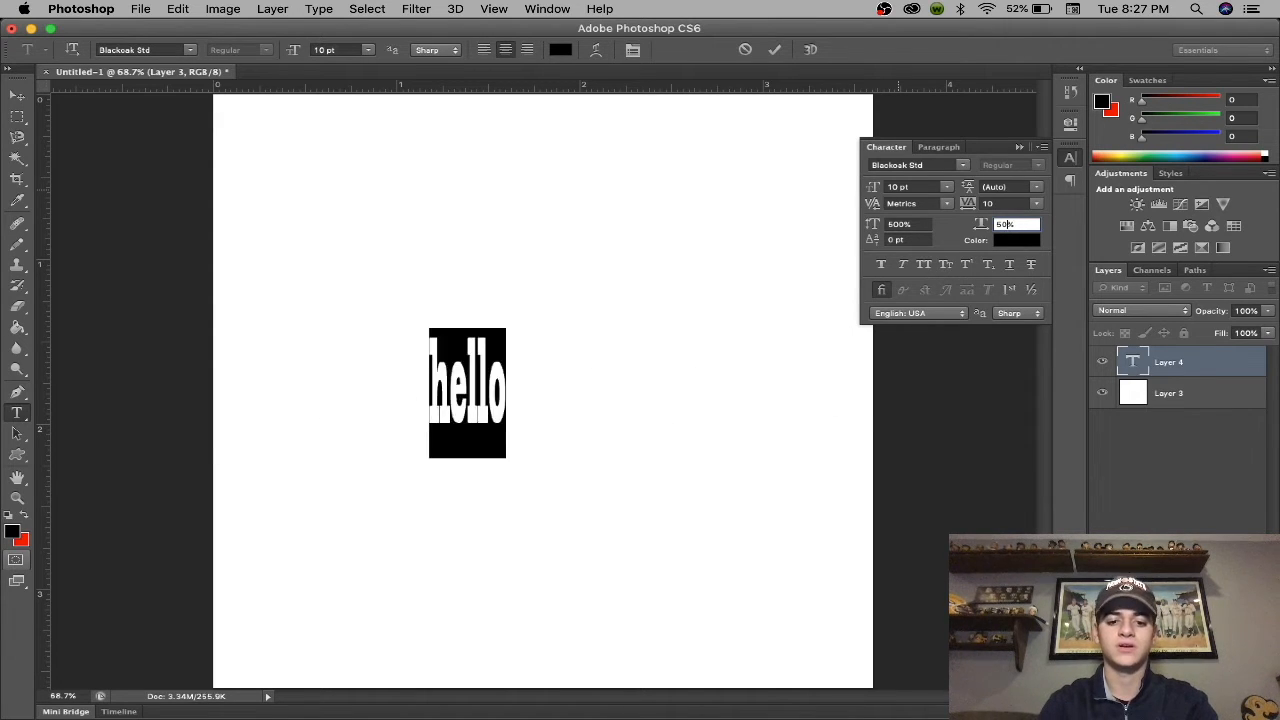
{"action": "type", "text": "250"}
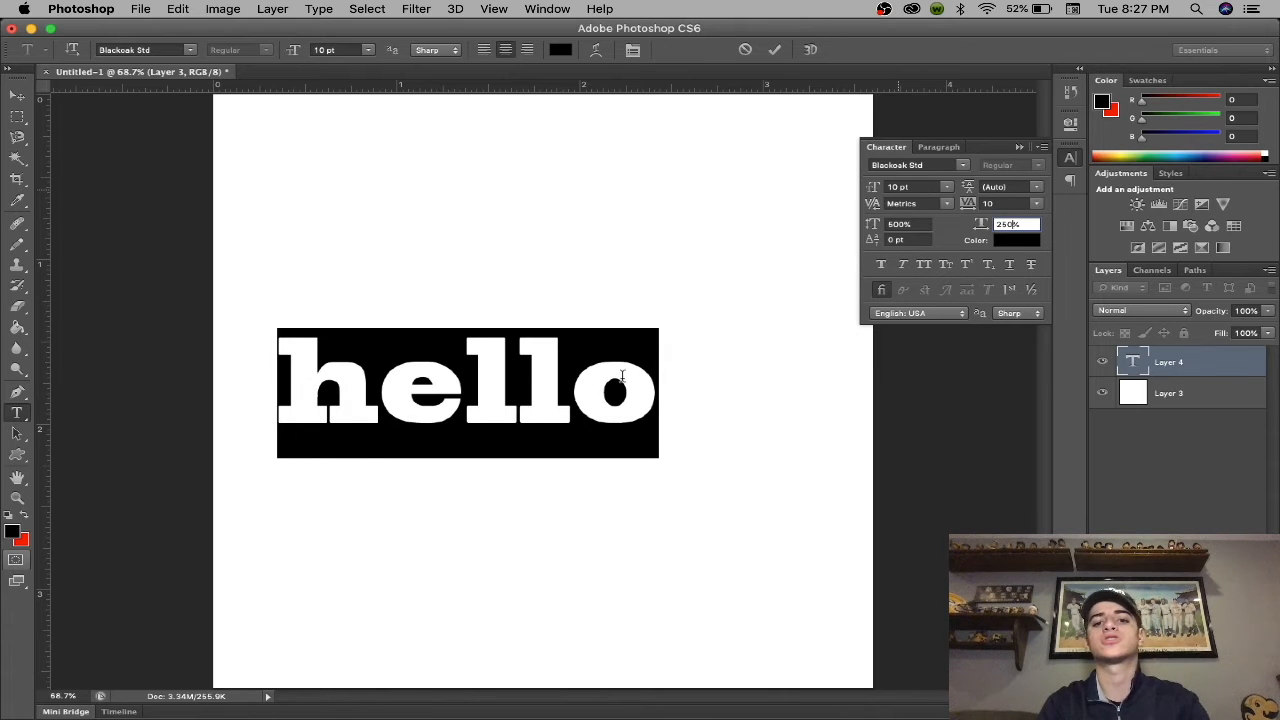
Step: Try Faux Bold on the word "hello" and remove it again
{"action": "left_click", "coordinate": [880, 264]}
{"action": "left_click", "coordinate": [610, 404]}
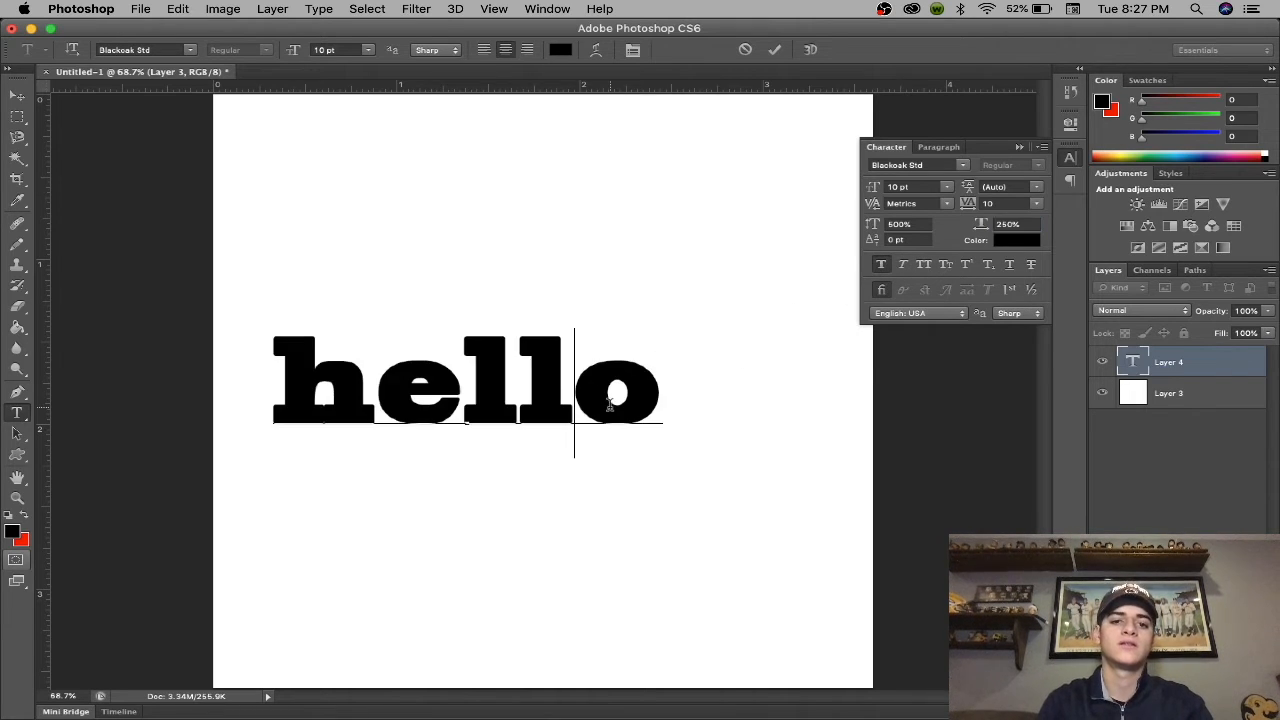
{"action": "left_click_drag", "start_coordinate": [662, 396], "coordinate": [305, 376]}
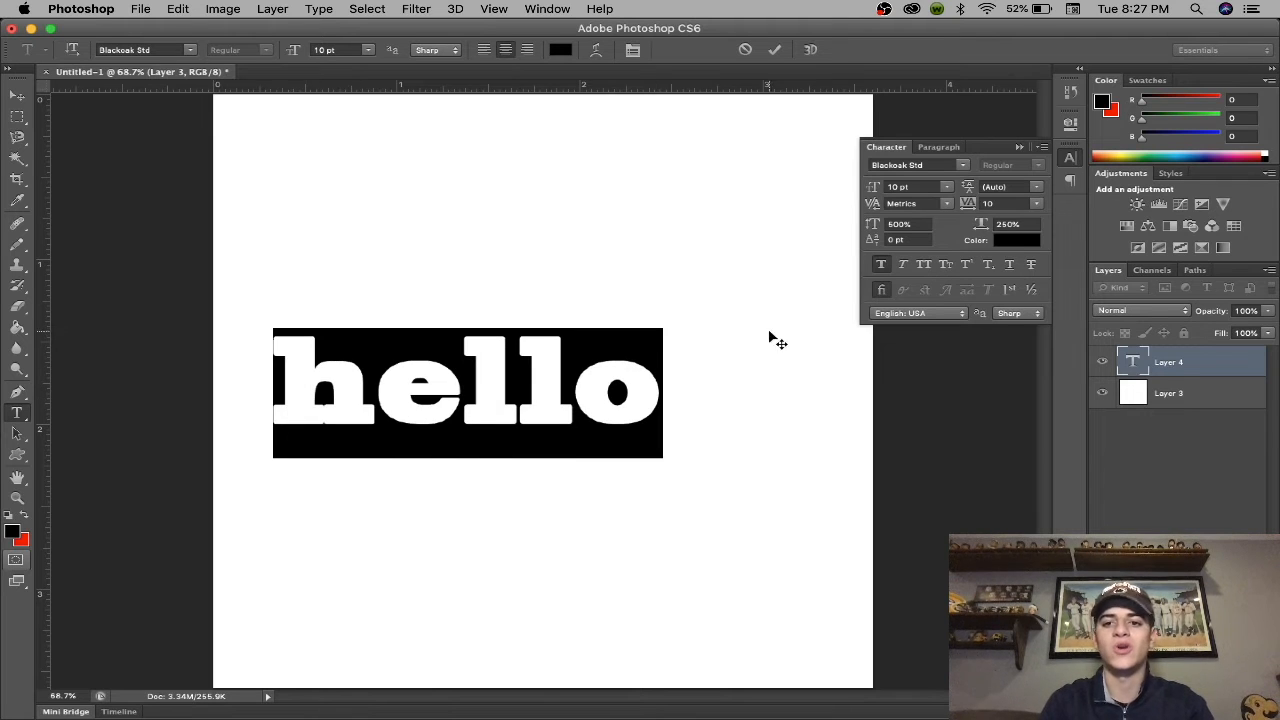
{"action": "left_click", "coordinate": [880, 264]}
{"action": "left_click", "coordinate": [612, 397]}
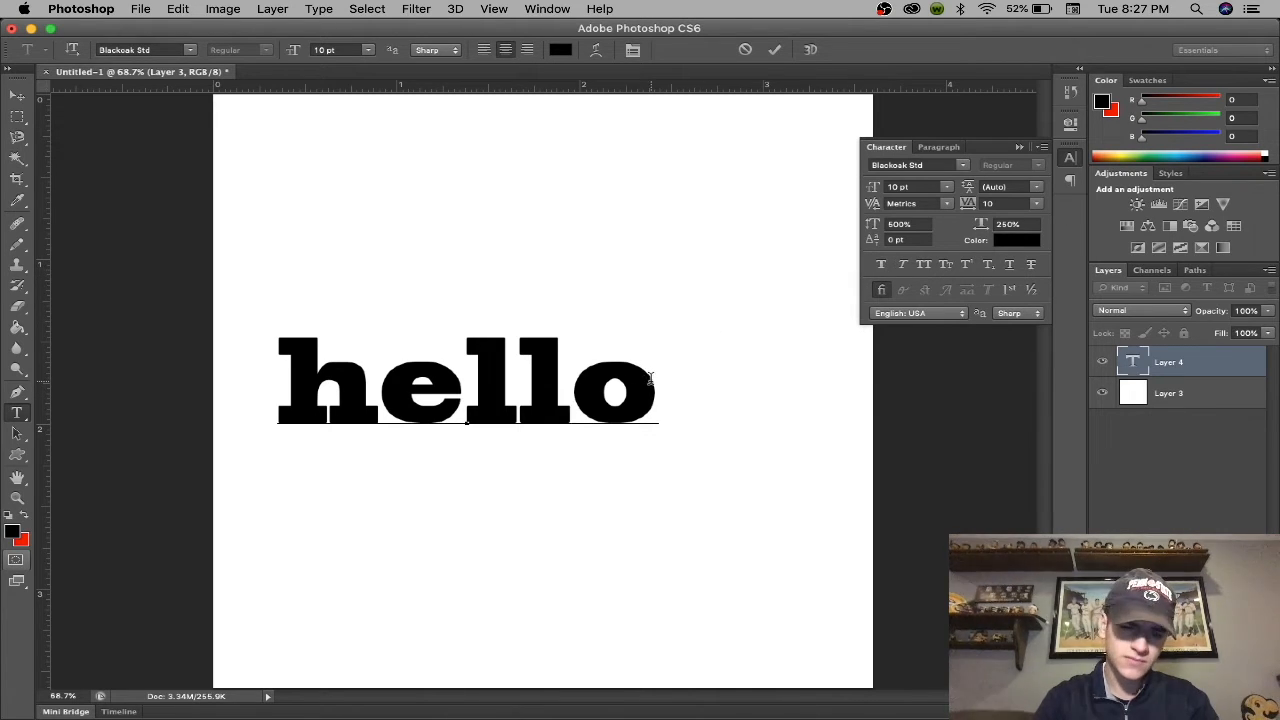
Step: Try the Faux Italic, All Caps and Small Caps styles on the whole word "hello", removing each again
{"action": "left_click_drag", "start_coordinate": [652, 376], "coordinate": [277, 383]}
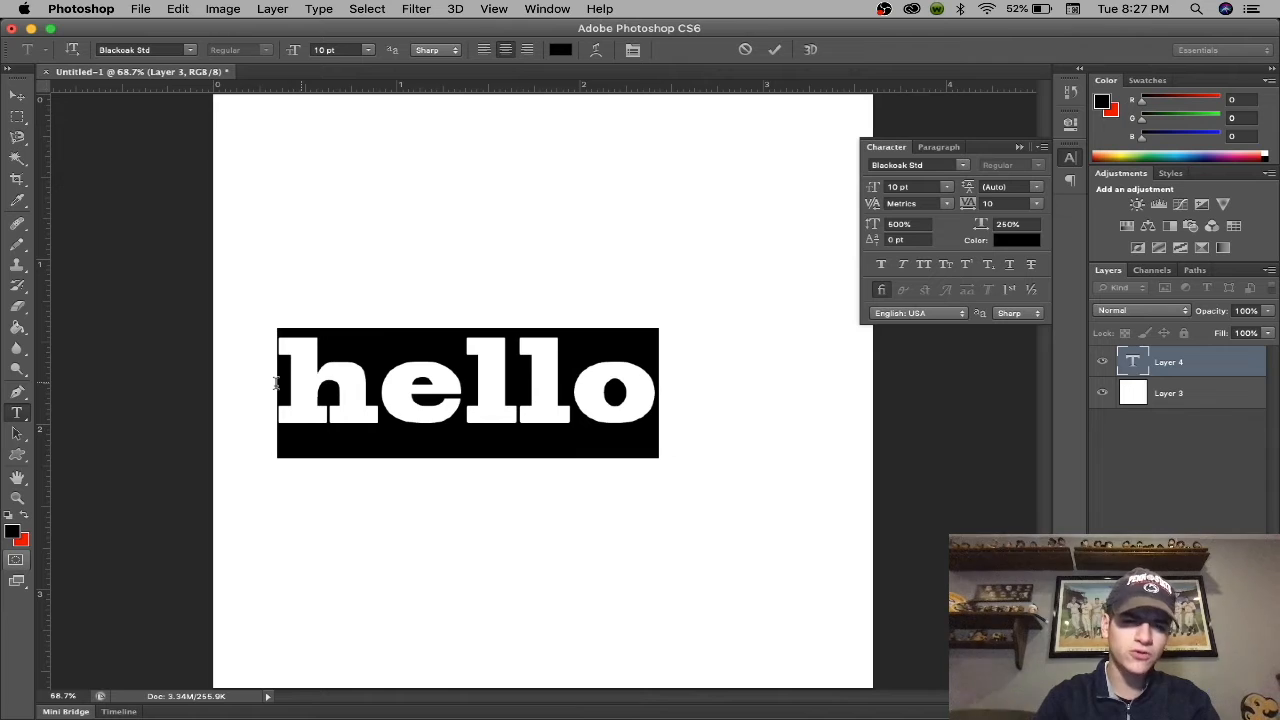
{"action": "left_click", "coordinate": [904, 266]}
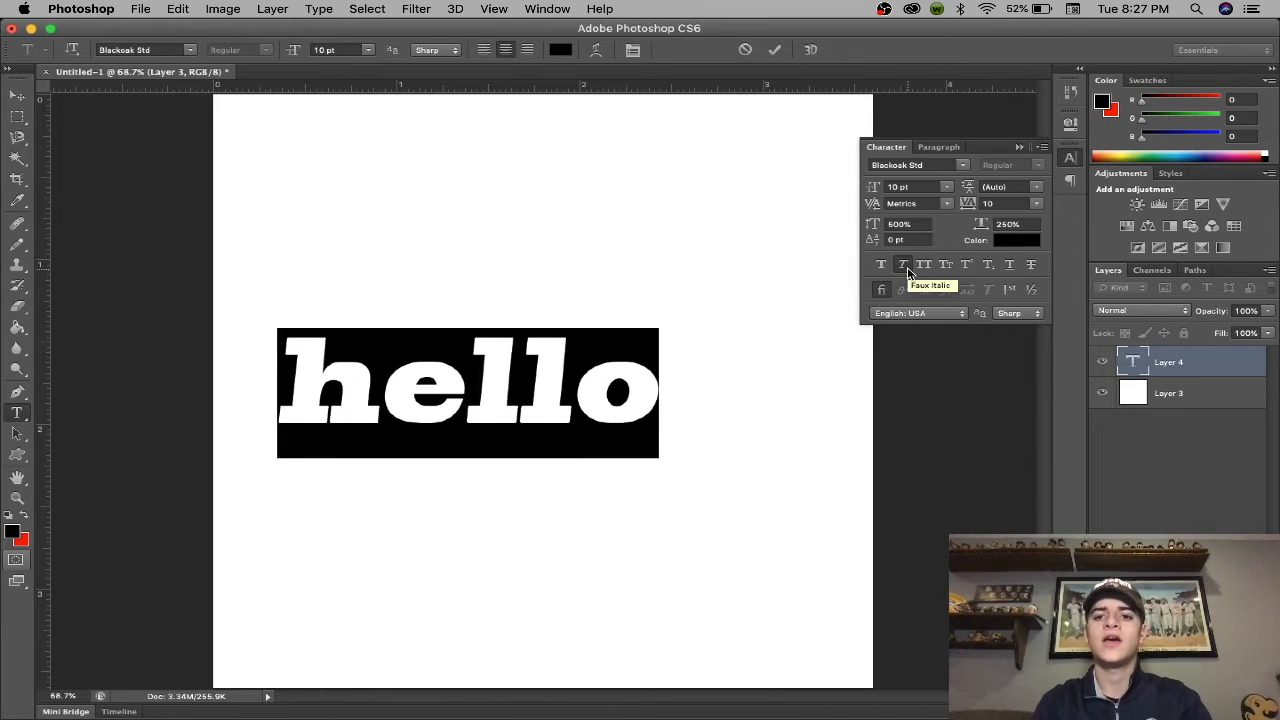
{"action": "left_click", "coordinate": [904, 266]}
{"action": "left_click", "coordinate": [924, 266]}
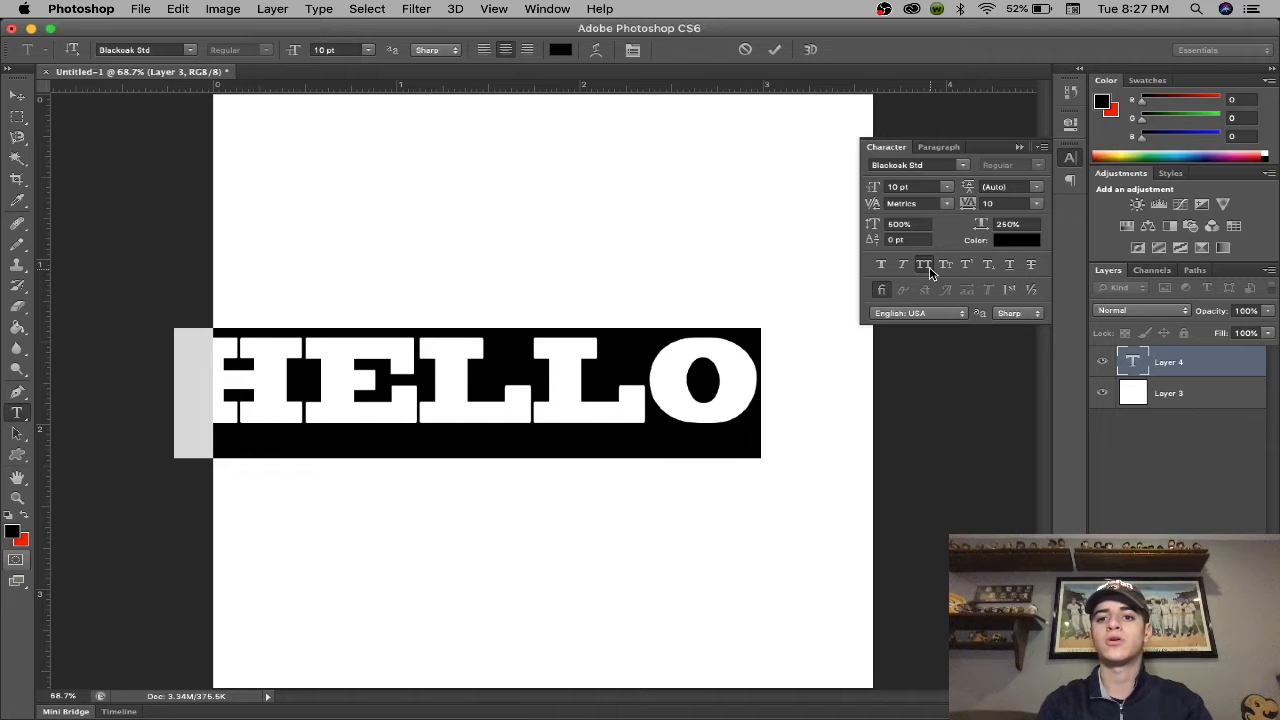
{"action": "left_click", "coordinate": [926, 268]}
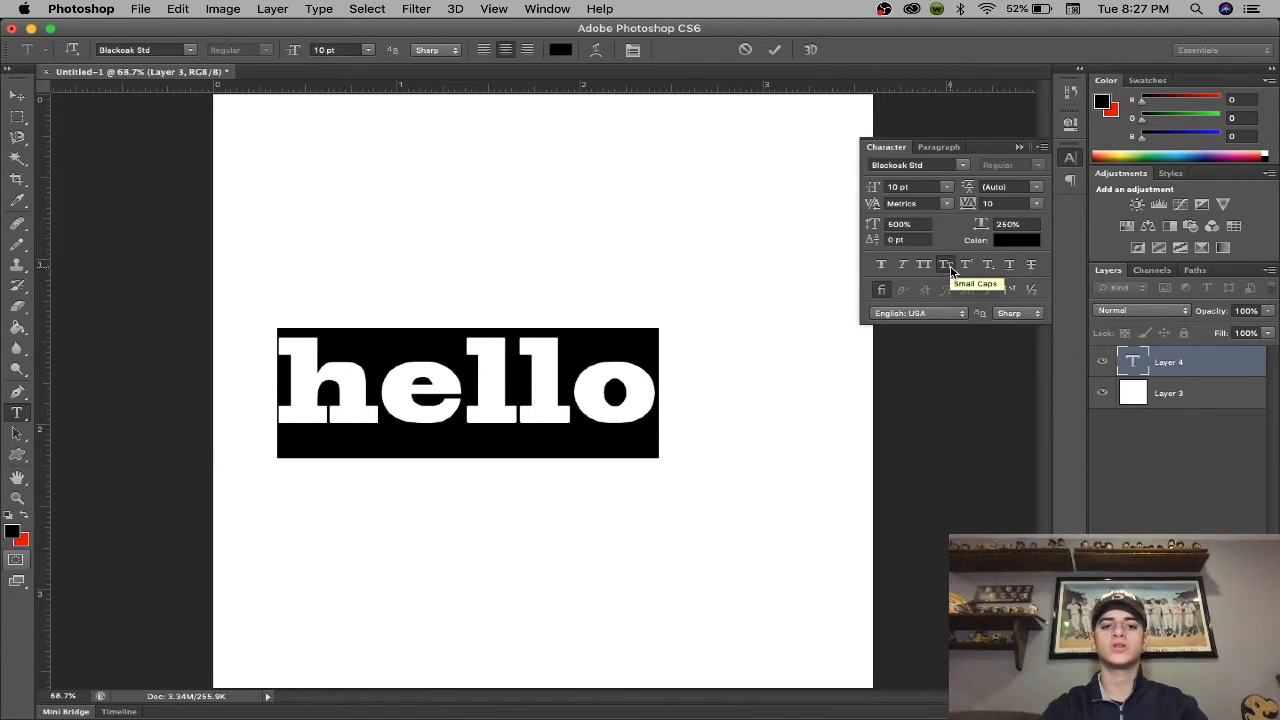
{"action": "left_click", "coordinate": [946, 266]}
{"action": "left_click", "coordinate": [948, 267]}
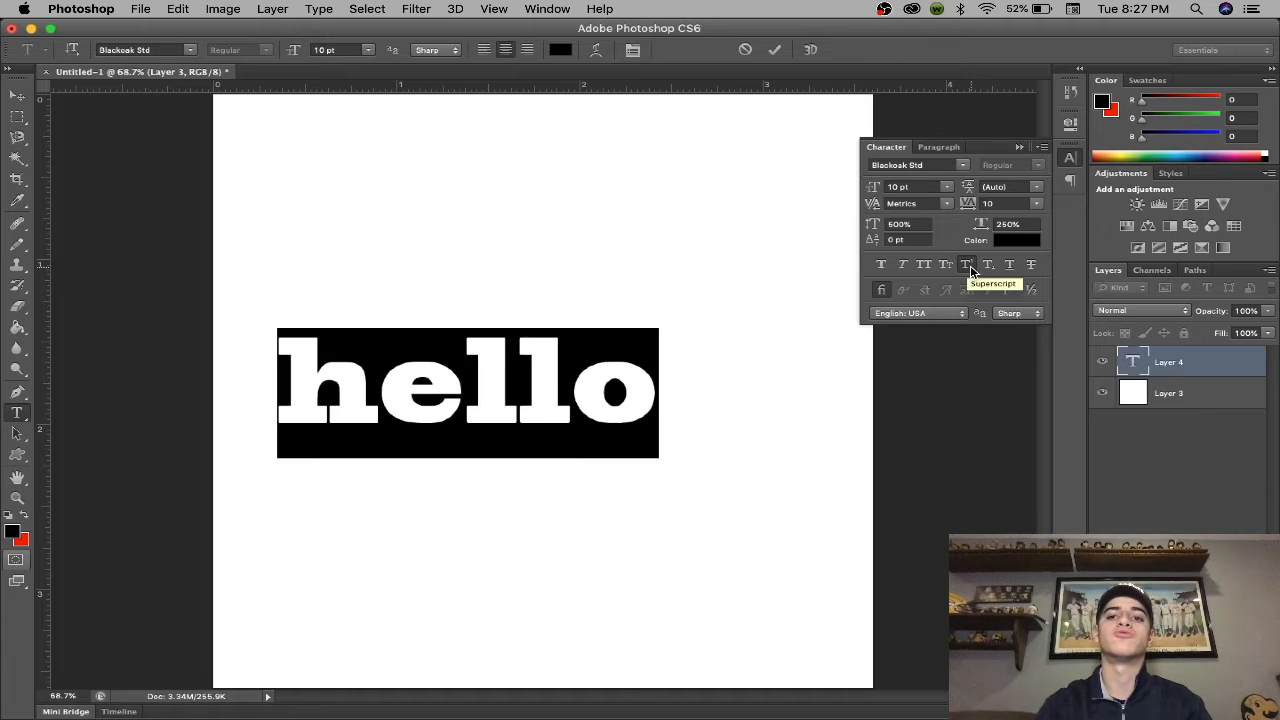
Step: Try the Superscript and Subscript styles on the word "hello" and return it to normal text
{"action": "left_click", "coordinate": [967, 266]}
{"action": "left_click", "coordinate": [987, 267]}
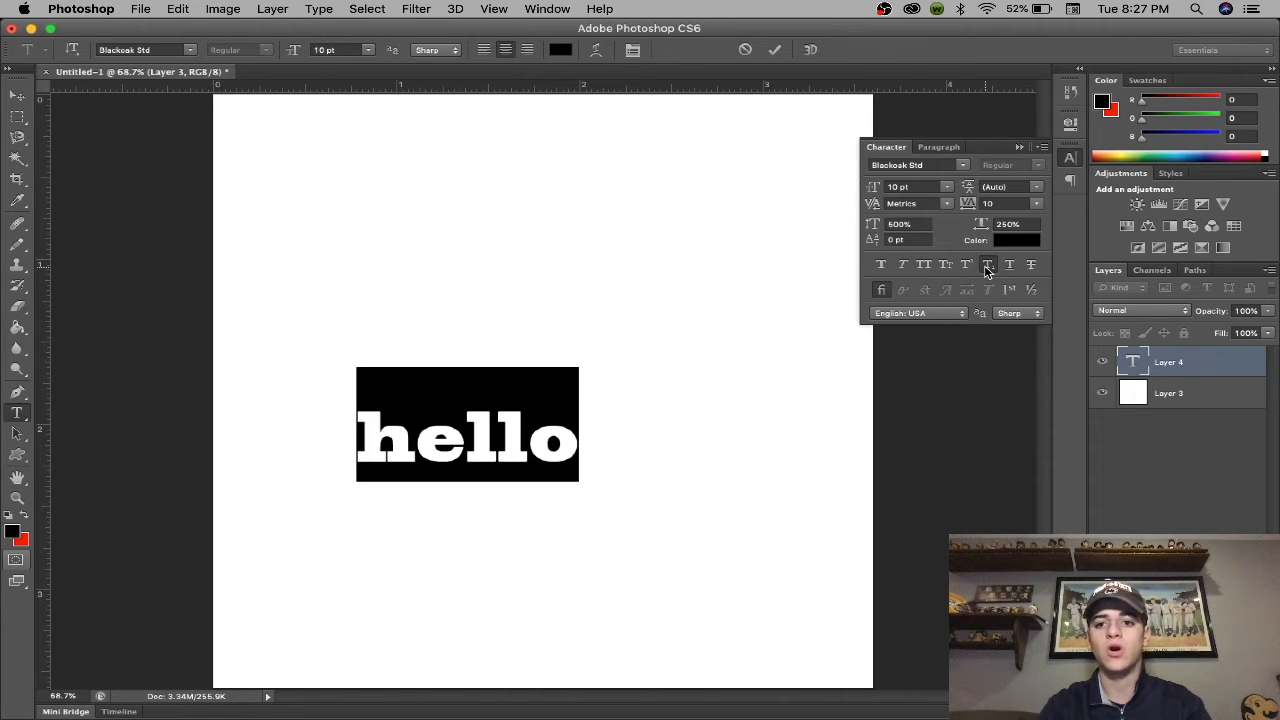
{"action": "left_click", "coordinate": [1006, 266]}
{"action": "left_click", "coordinate": [1008, 266]}
{"action": "left_click", "coordinate": [1033, 268]}
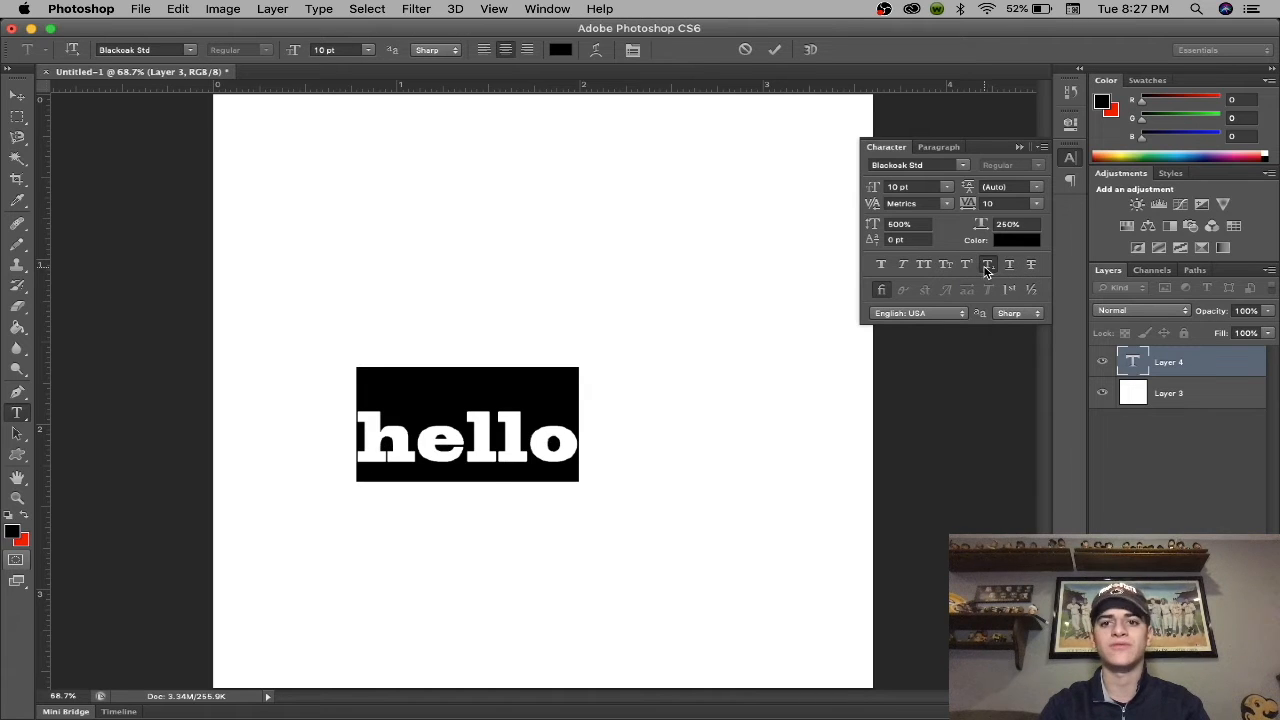
{"action": "left_click", "coordinate": [987, 267]}
Step: Bring up the text color picker for the word "hello" from both available places, cancelling it without choosing a color
{"action": "left_click", "coordinate": [1010, 242]}
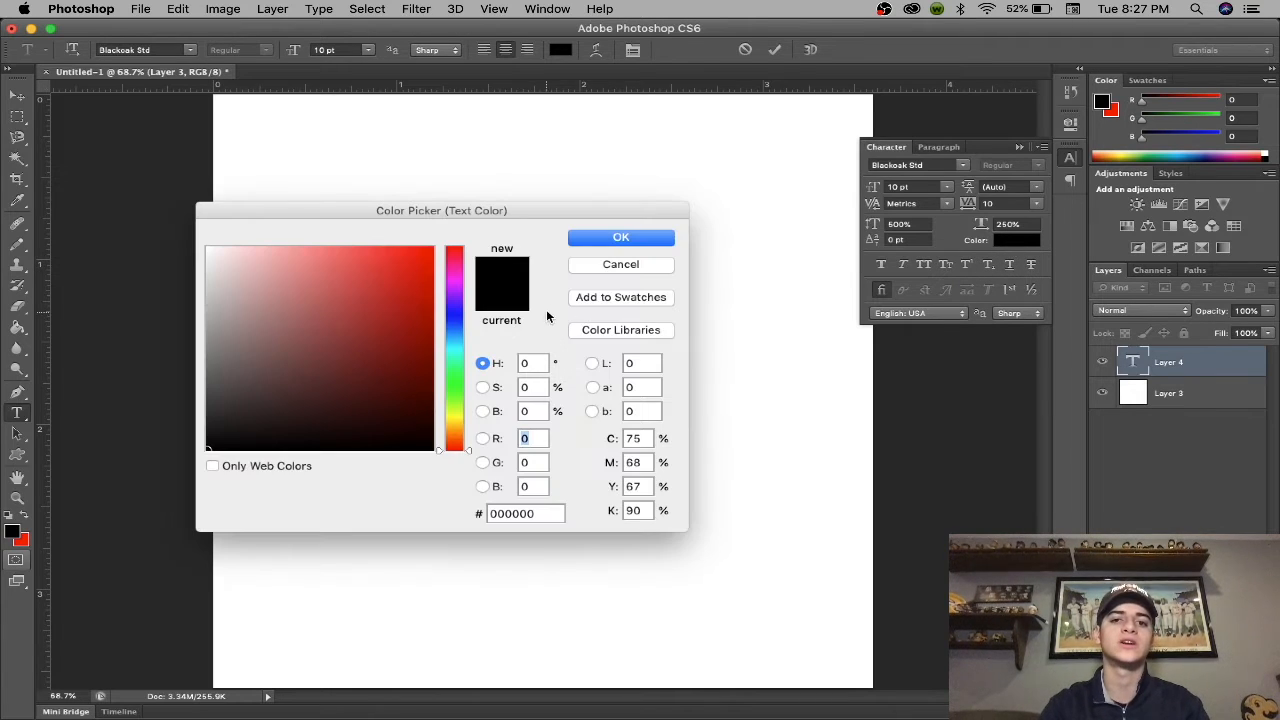
{"action": "left_click", "coordinate": [593, 268]}
{"action": "left_click", "coordinate": [561, 49]}
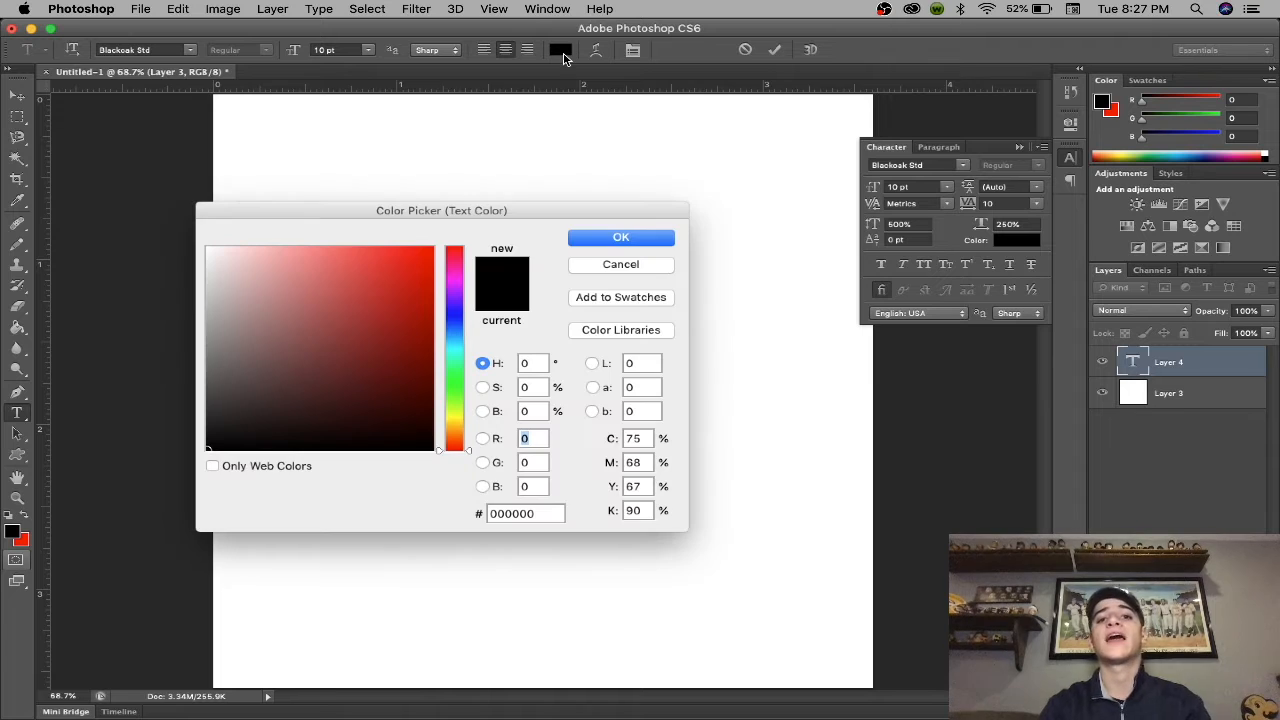
{"action": "left_click", "coordinate": [620, 265]}
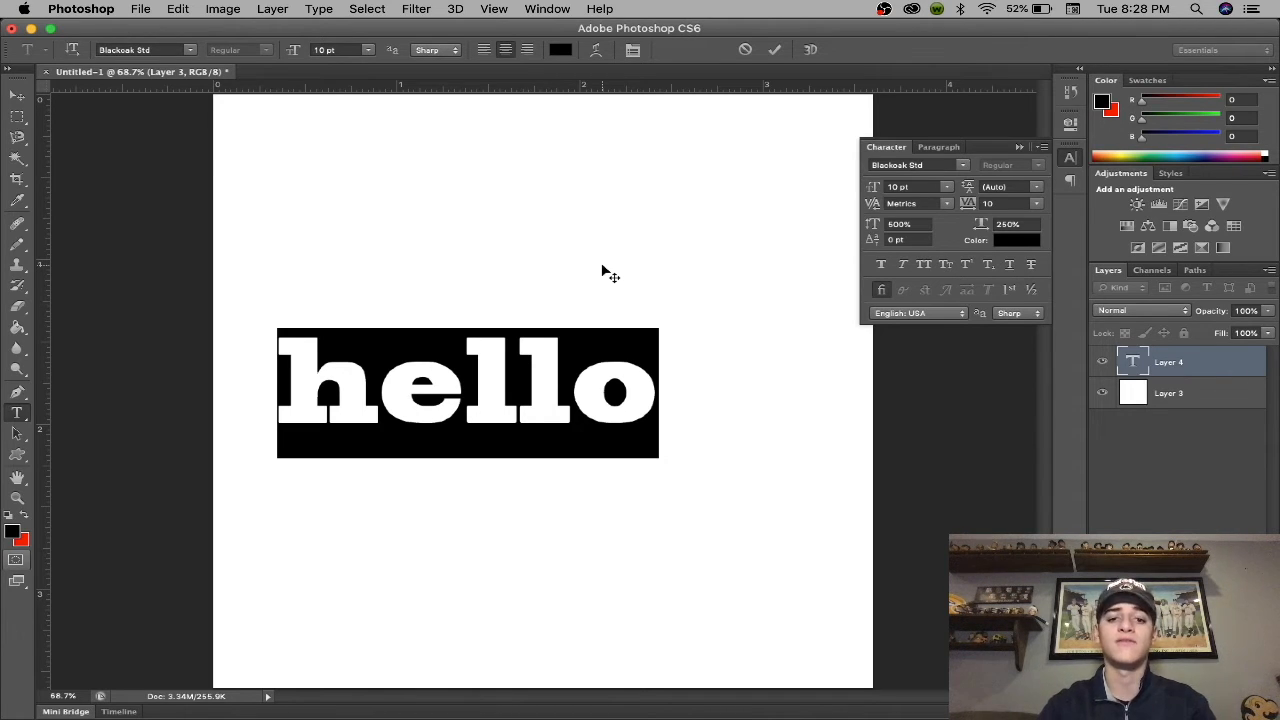
Step: Delete the word "hello" and its text layer, leaving only the white layer
{"action": "left_click", "coordinate": [578, 393]}
{"action": "left_click_drag", "start_coordinate": [657, 393], "coordinate": [265, 393]}
{"action": "key", "text": "BackSpace"}
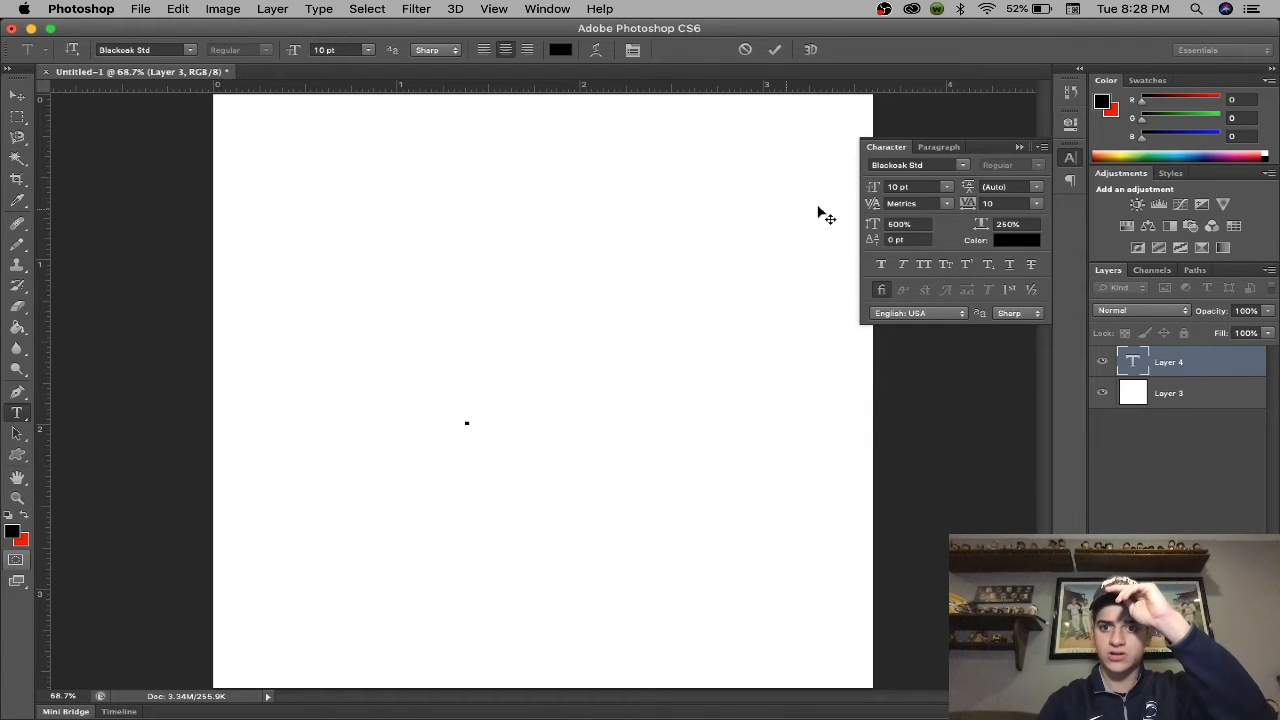
{"action": "left_click", "coordinate": [1020, 148]}
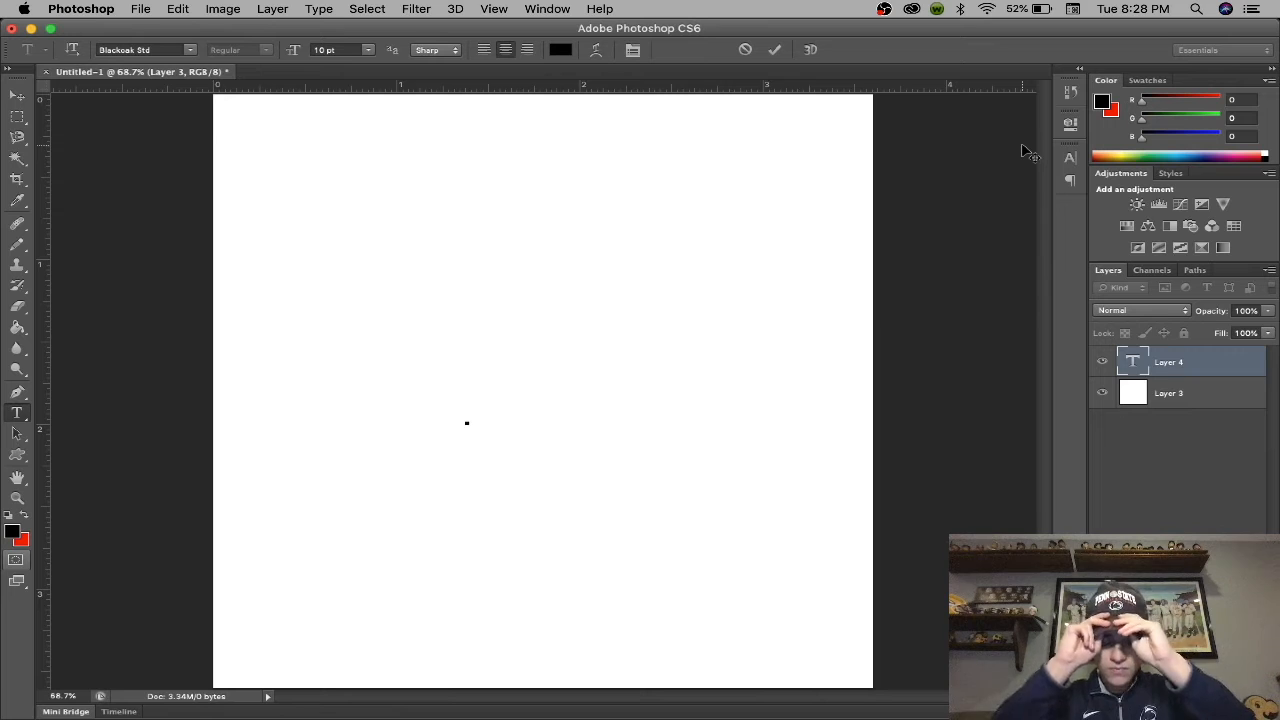
{"action": "left_click", "coordinate": [1180, 365]}
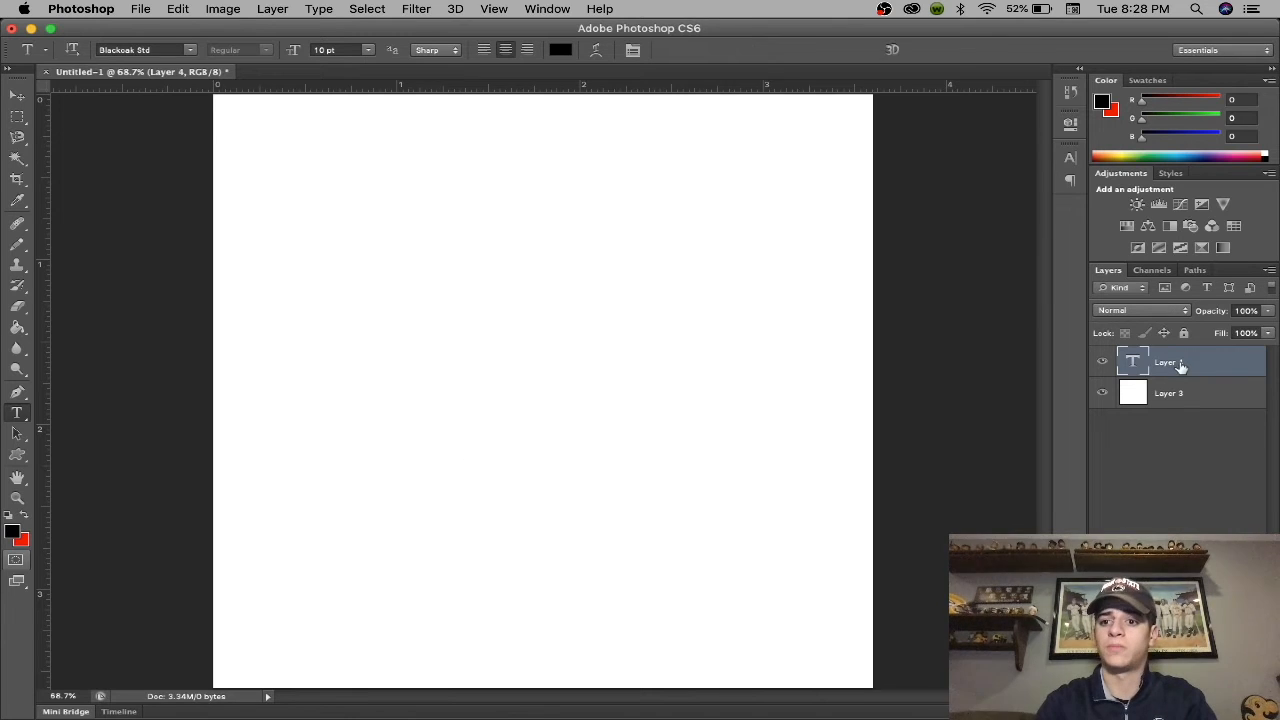
{"action": "key", "text": "BackSpace"}
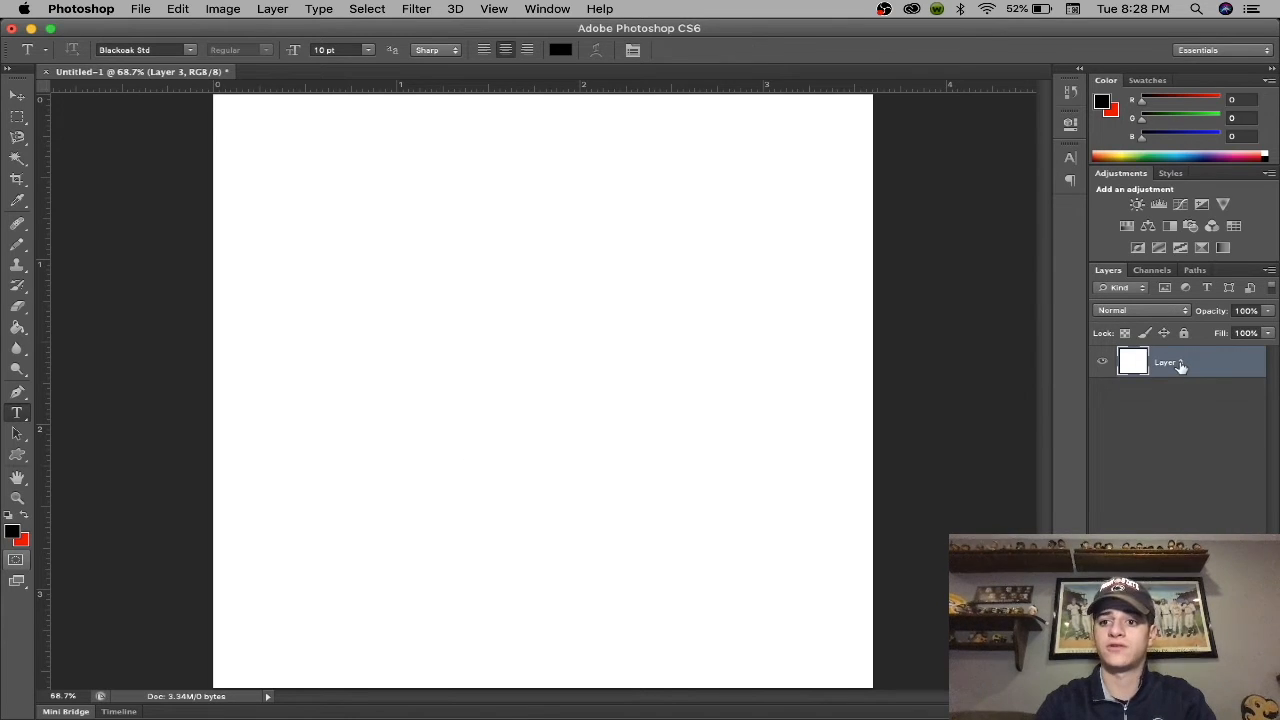
Step: Draw a large, slightly tilted five-sided polygon near the middle of the canvas in Path mode
{"action": "left_click", "coordinate": [18, 462]}
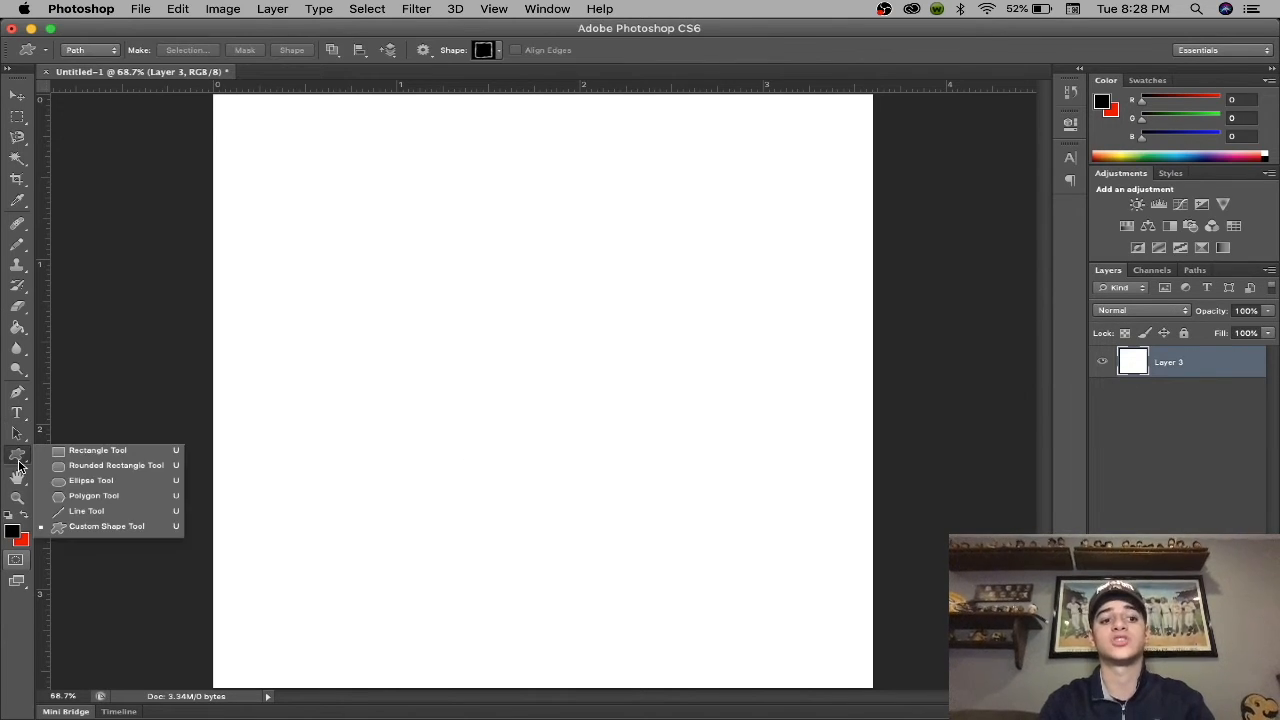
{"action": "left_click", "coordinate": [100, 497]}
{"action": "left_click_drag", "start_coordinate": [494, 374], "coordinate": [626, 491]}
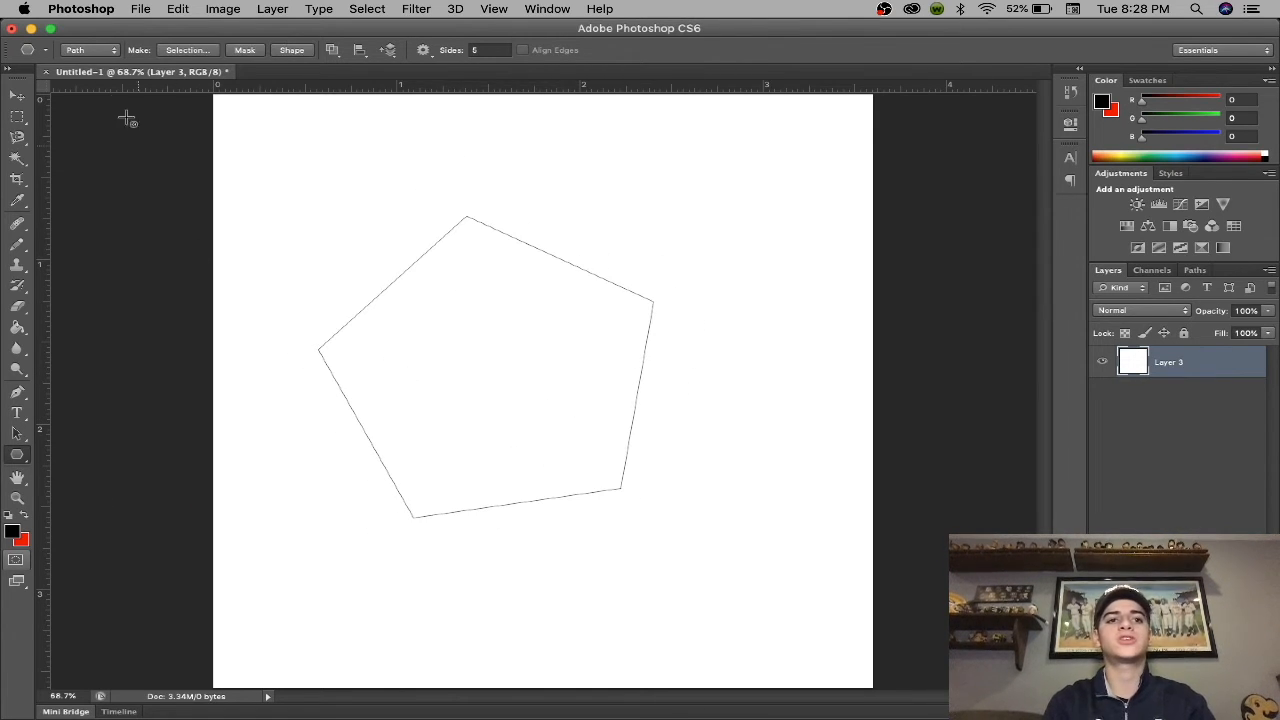
{"action": "left_click", "coordinate": [88, 50]}
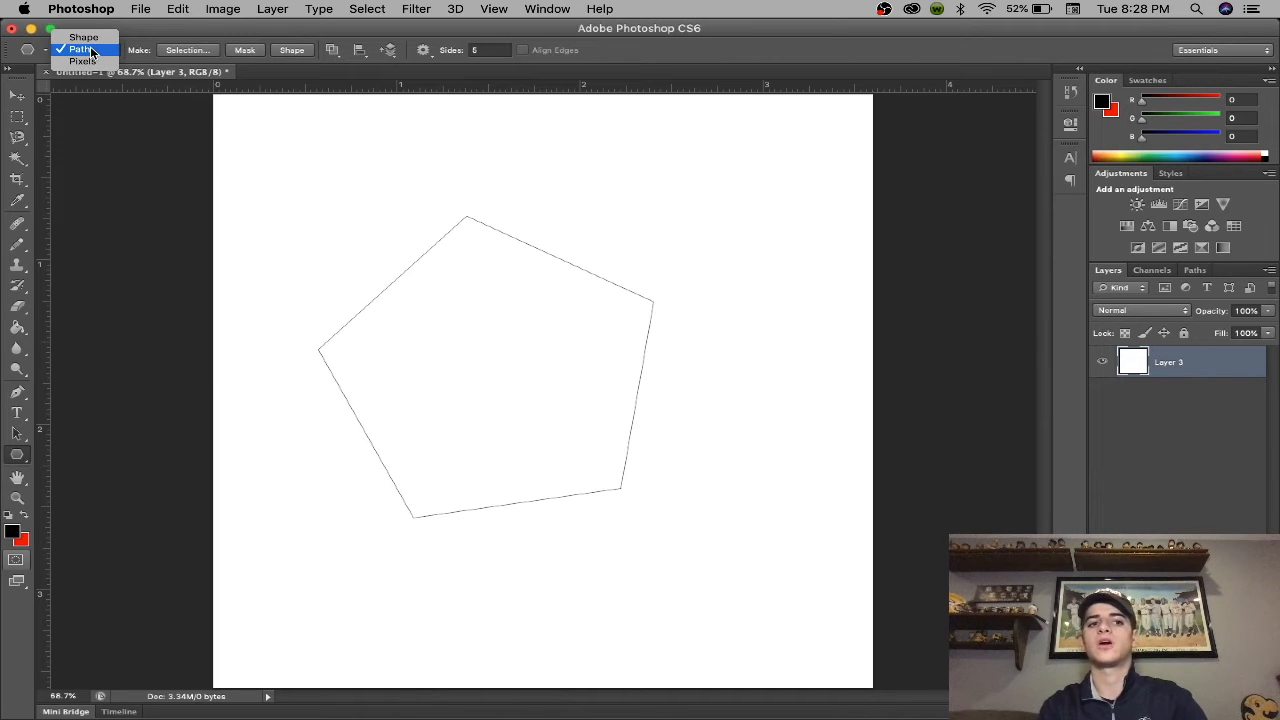
{"action": "left_click", "coordinate": [90, 49]}
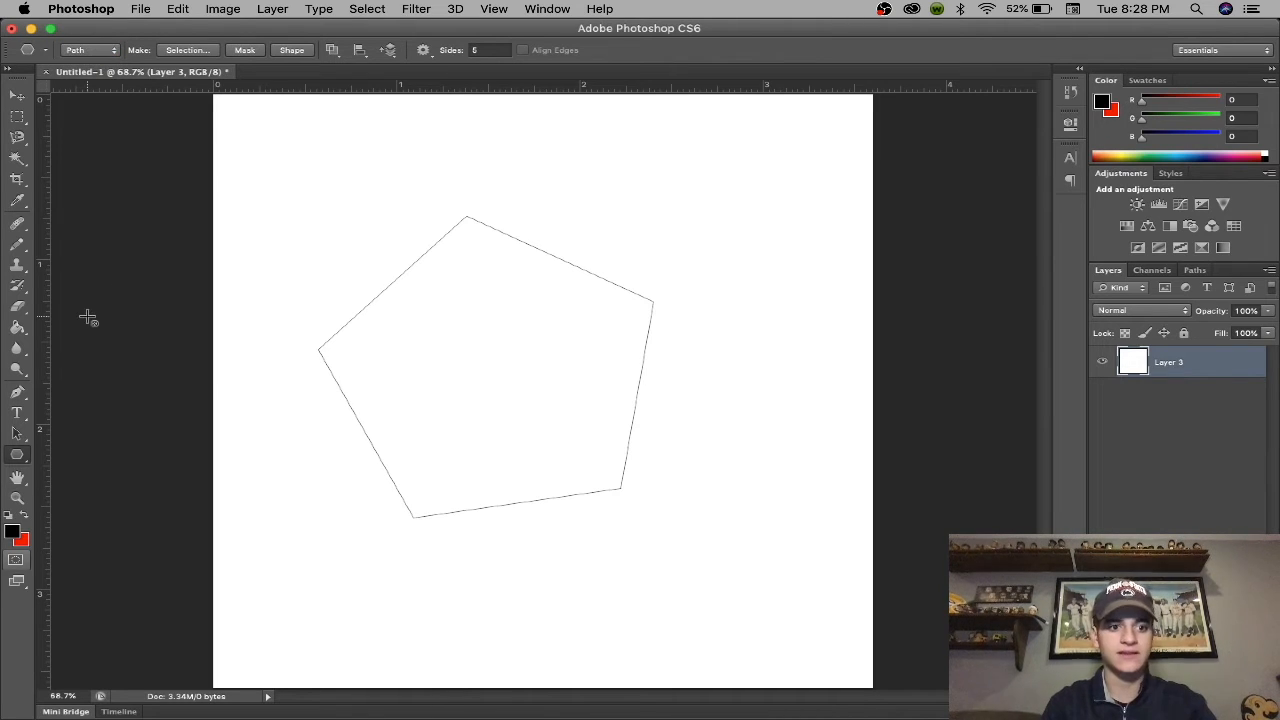
Step: Add the text "hello hello he" along the outline of the pentagon path with the Horizontal Type tool
{"action": "left_click", "coordinate": [17, 412]}
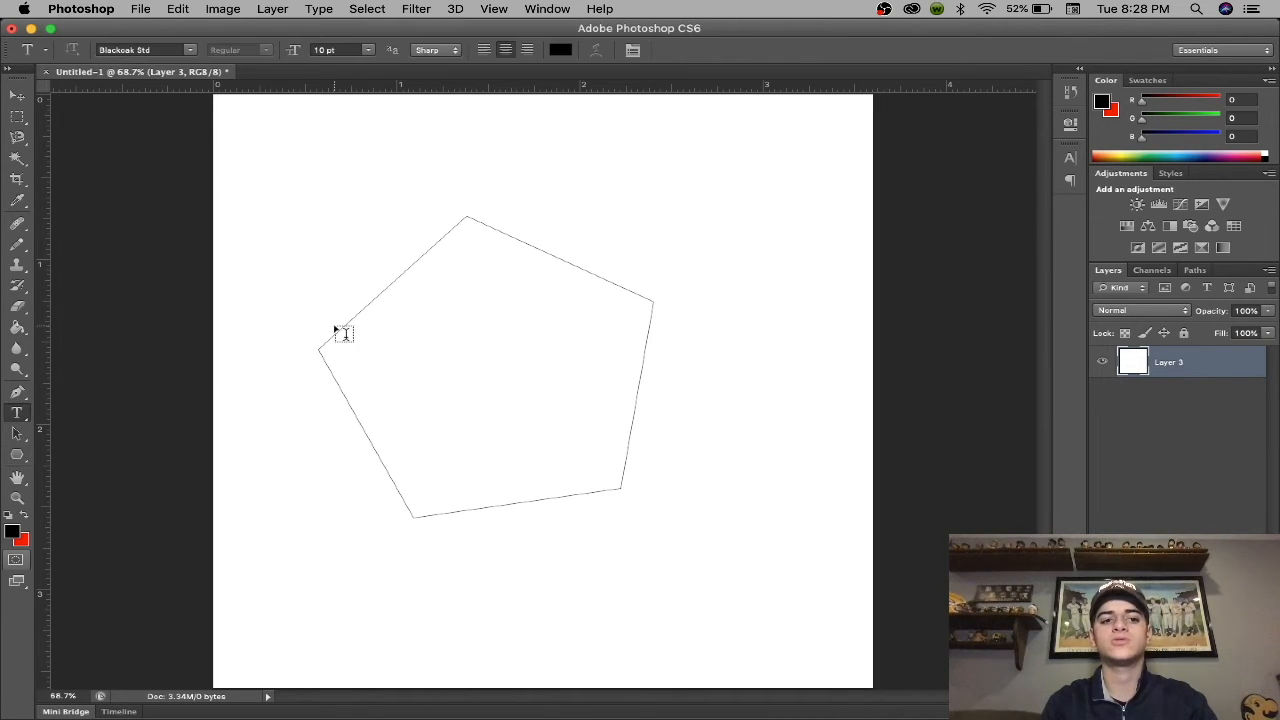
{"action": "left_click", "coordinate": [395, 276]}
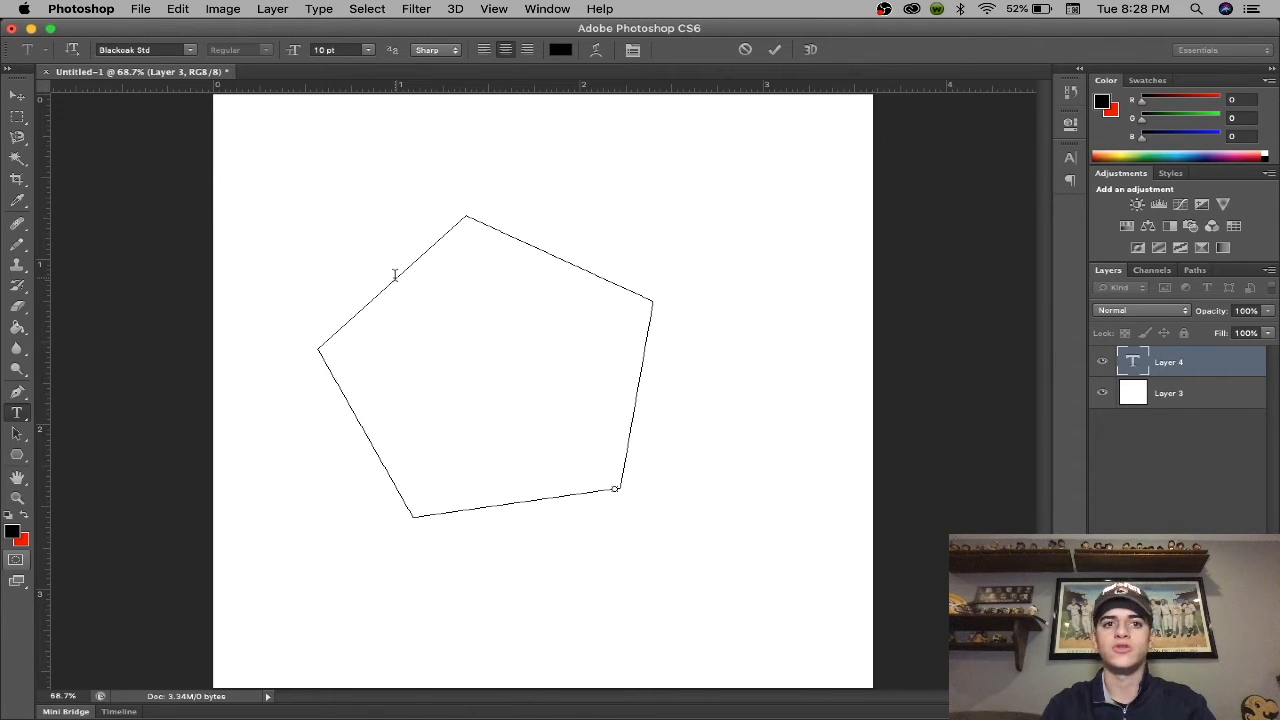
{"action": "type", "text": "hello h"}
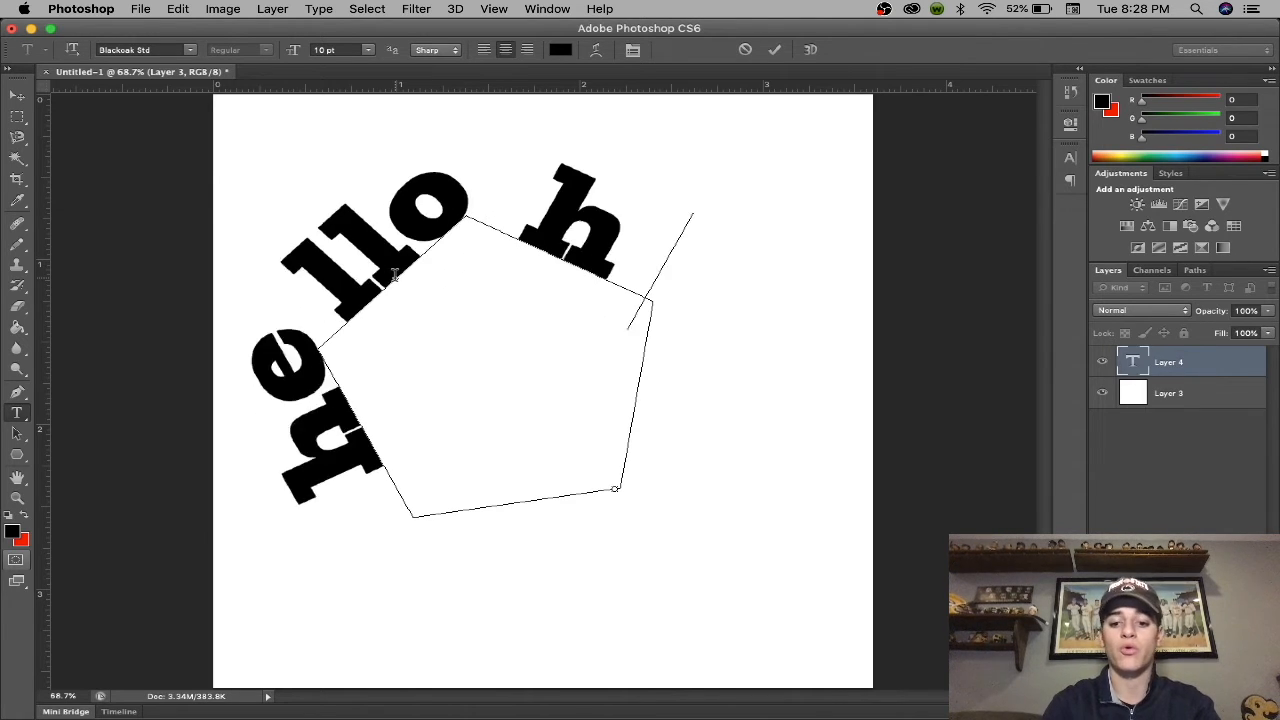
{"action": "type", "text": "ello he"}
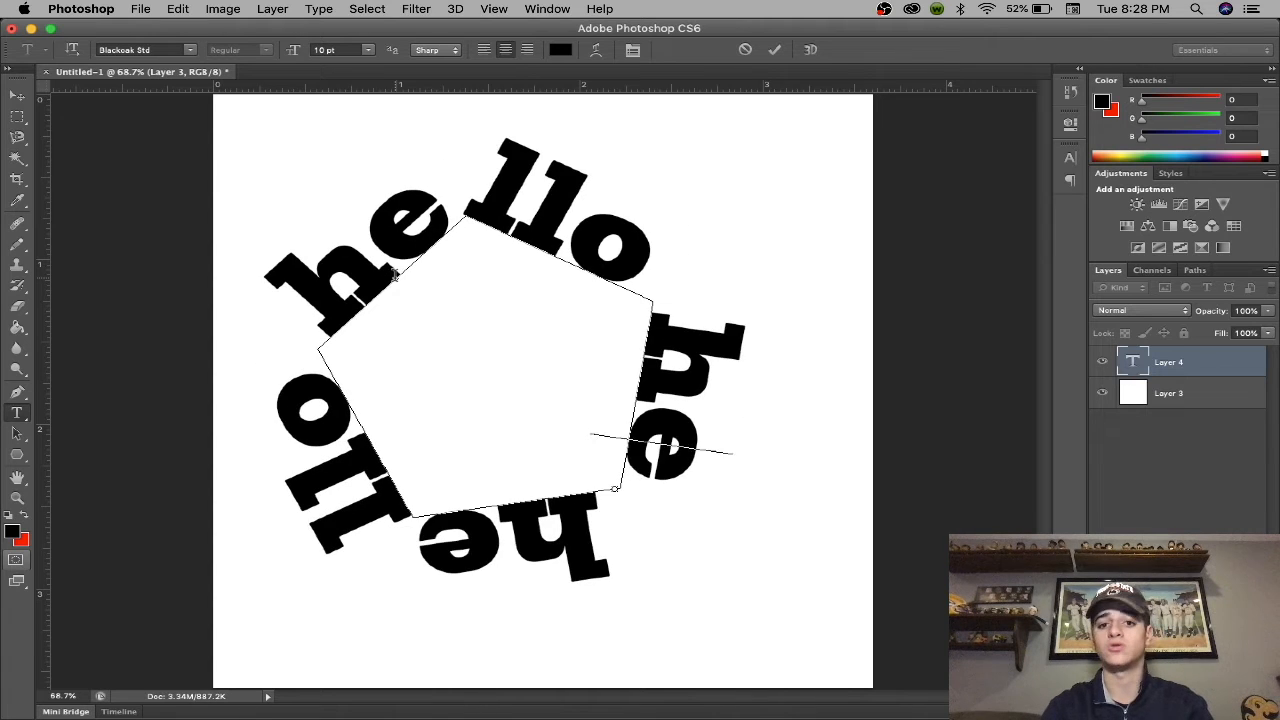
Step: Delete all the text running around the pentagon path
{"action": "key", "text": "BackSpace"}
{"action": "key", "text": "BackSpace"}
{"action": "key", "text": "BackSpace"}
{"action": "key", "text": "BackSpace"}
{"action": "key", "text": "BackSpace"}
{"action": "key", "text": "BackSpace"}
{"action": "key", "text": "BackSpace"}
{"action": "key", "text": "BackSpace"}
{"action": "key", "text": "BackSpace"}
{"action": "key", "text": "BackSpace"}
{"action": "key", "text": "BackSpace"}
{"action": "key", "text": "BackSpace"}
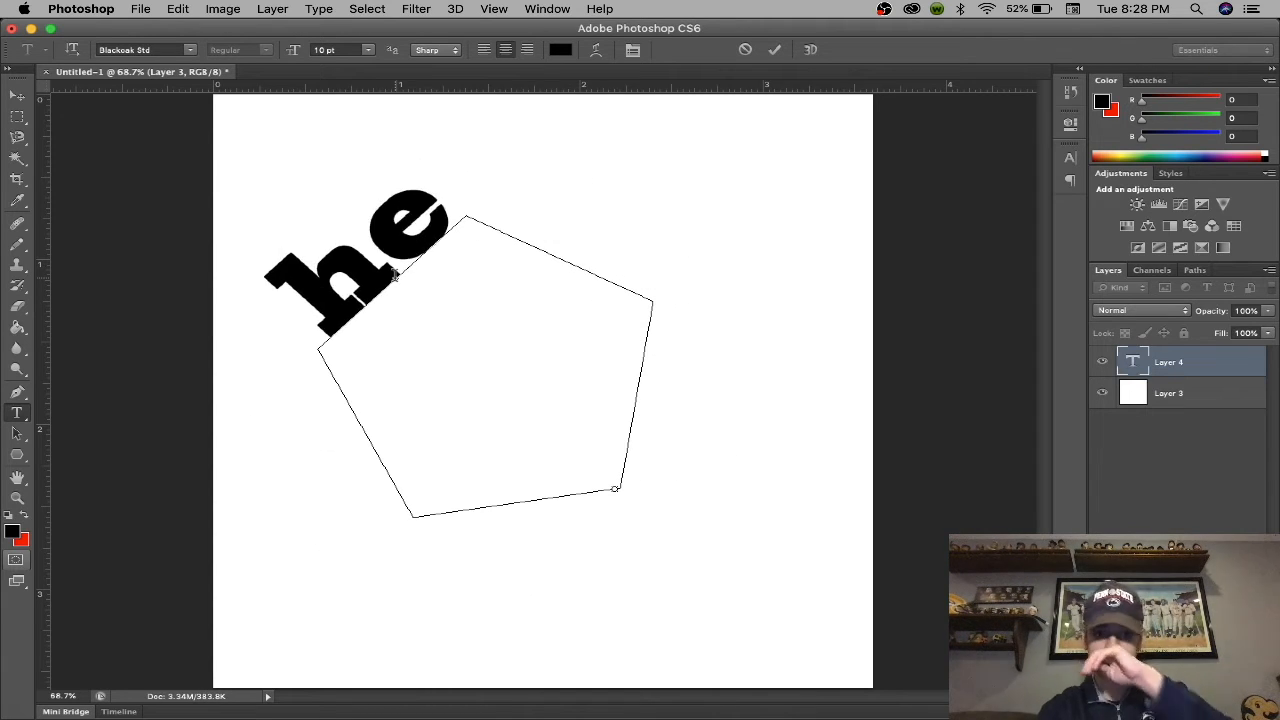
{"action": "key", "text": "BackSpace"}
{"action": "key", "text": "BackSpace"}
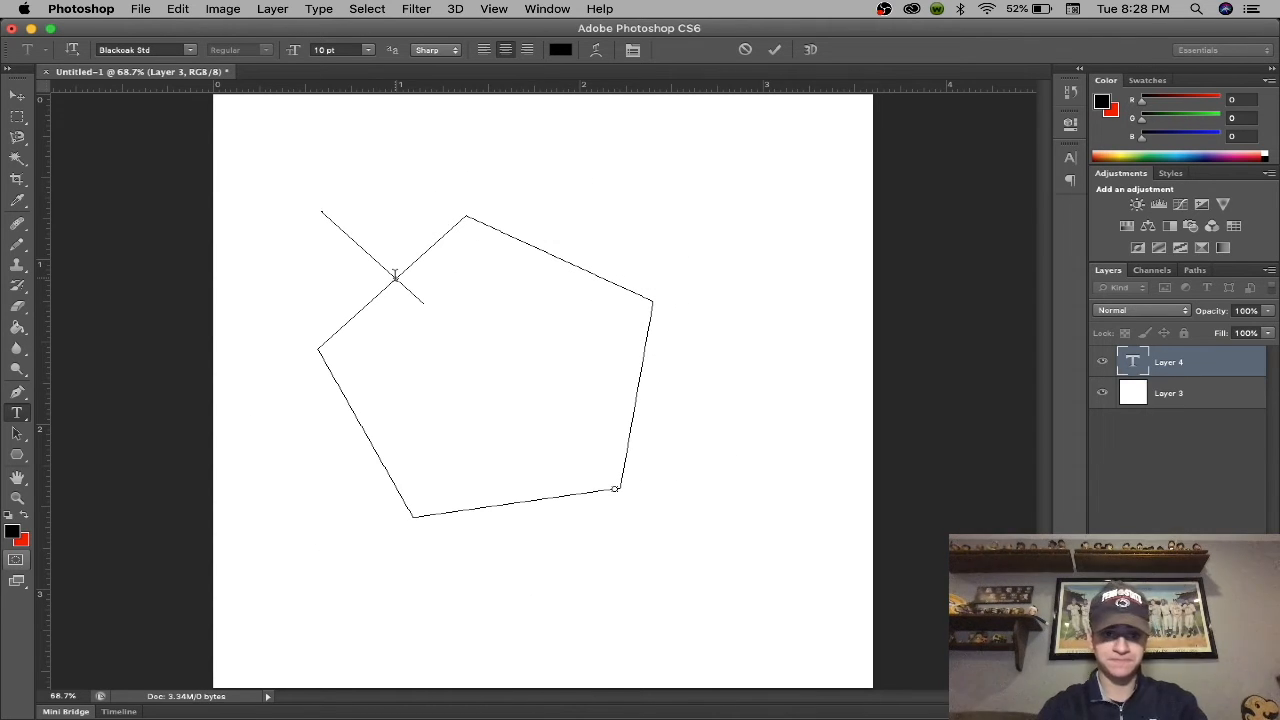
Step: Draw a cloud-shaped talk bubble path in the lower middle of the canvas with the Custom Shape tool
{"action": "left_click", "coordinate": [17, 456]}
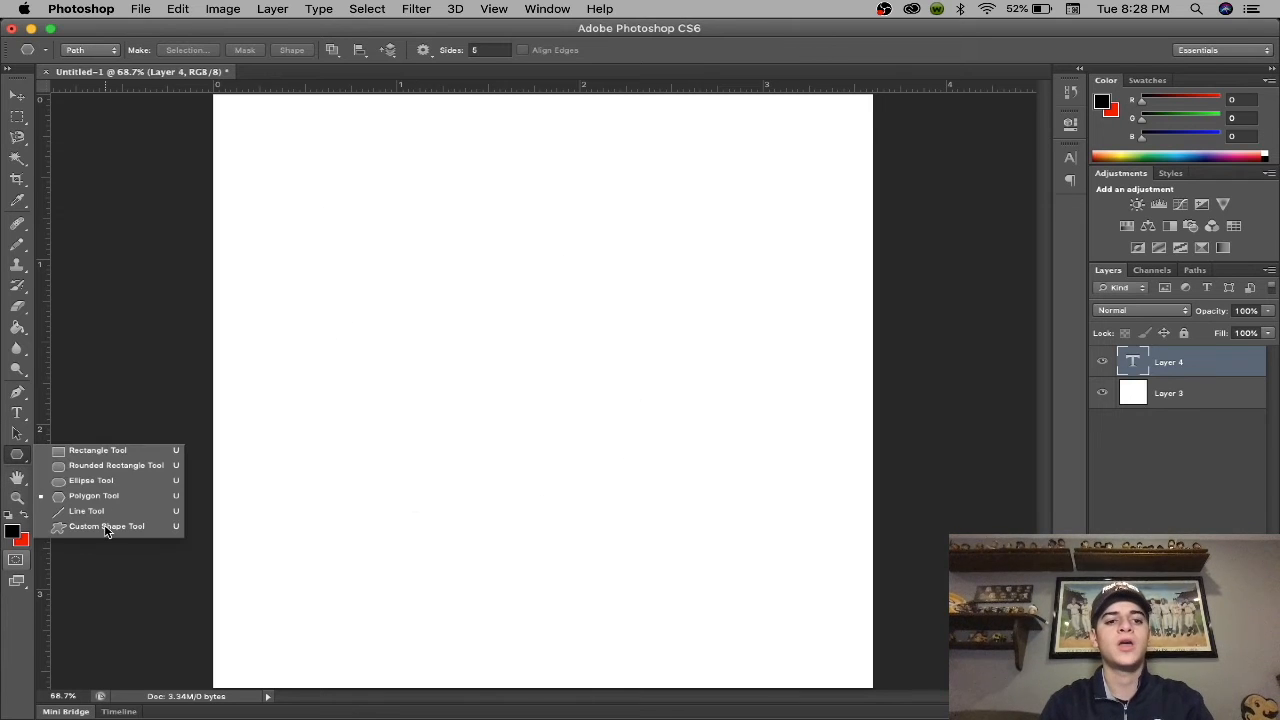
{"action": "left_click", "coordinate": [107, 526]}
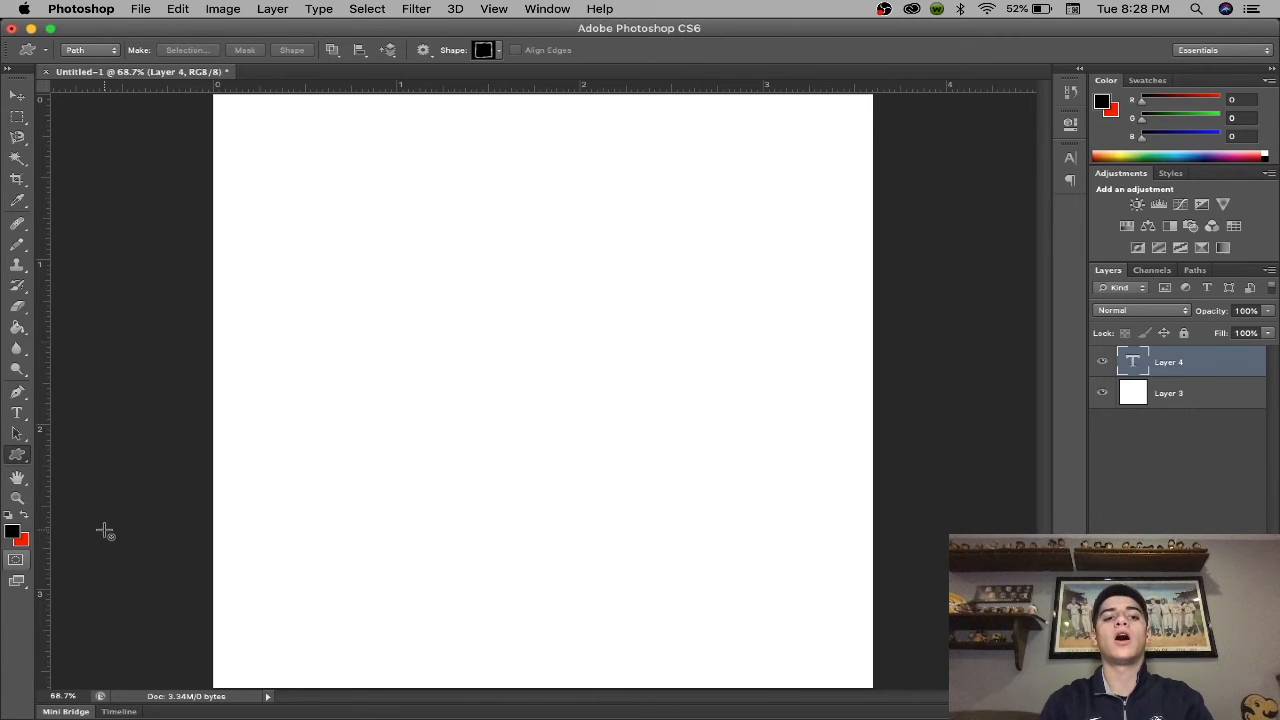
{"action": "left_click", "coordinate": [498, 50]}
{"action": "left_click", "coordinate": [17, 456]}
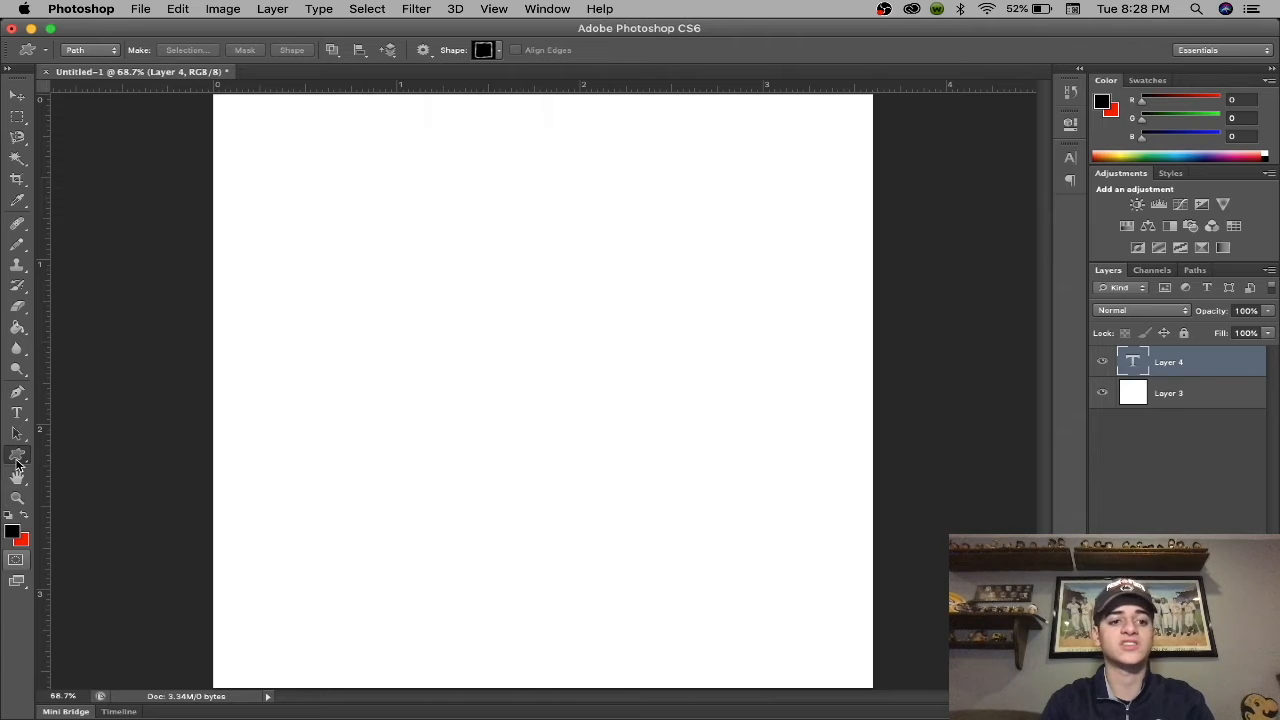
{"action": "left_click", "coordinate": [107, 538]}
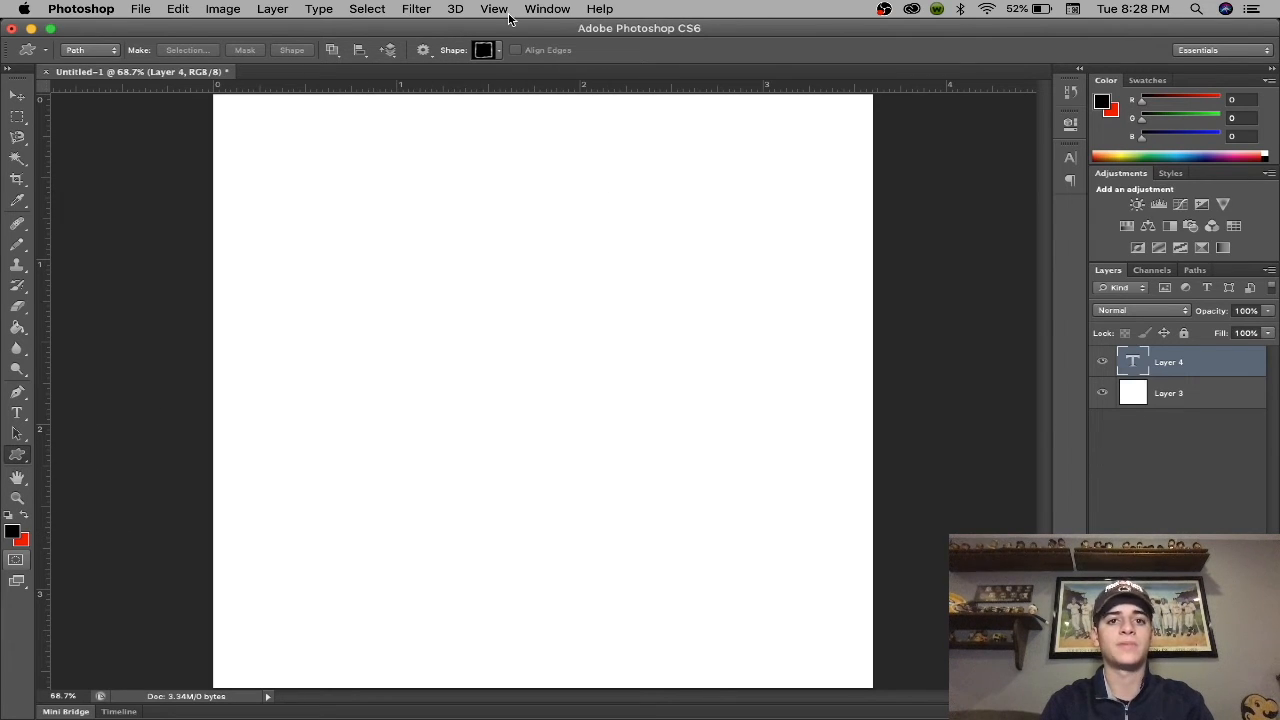
{"action": "left_click", "coordinate": [498, 50]}
{"action": "left_click", "coordinate": [583, 75]}
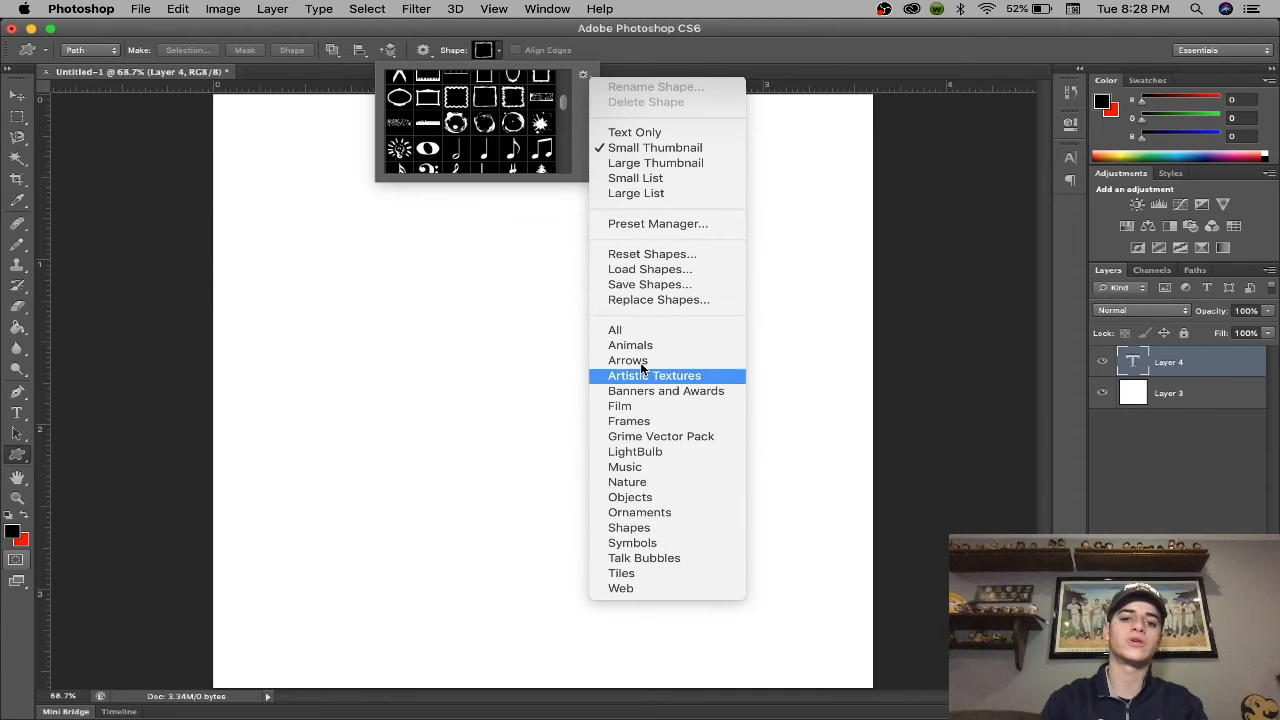
{"action": "left_click", "coordinate": [620, 588]}
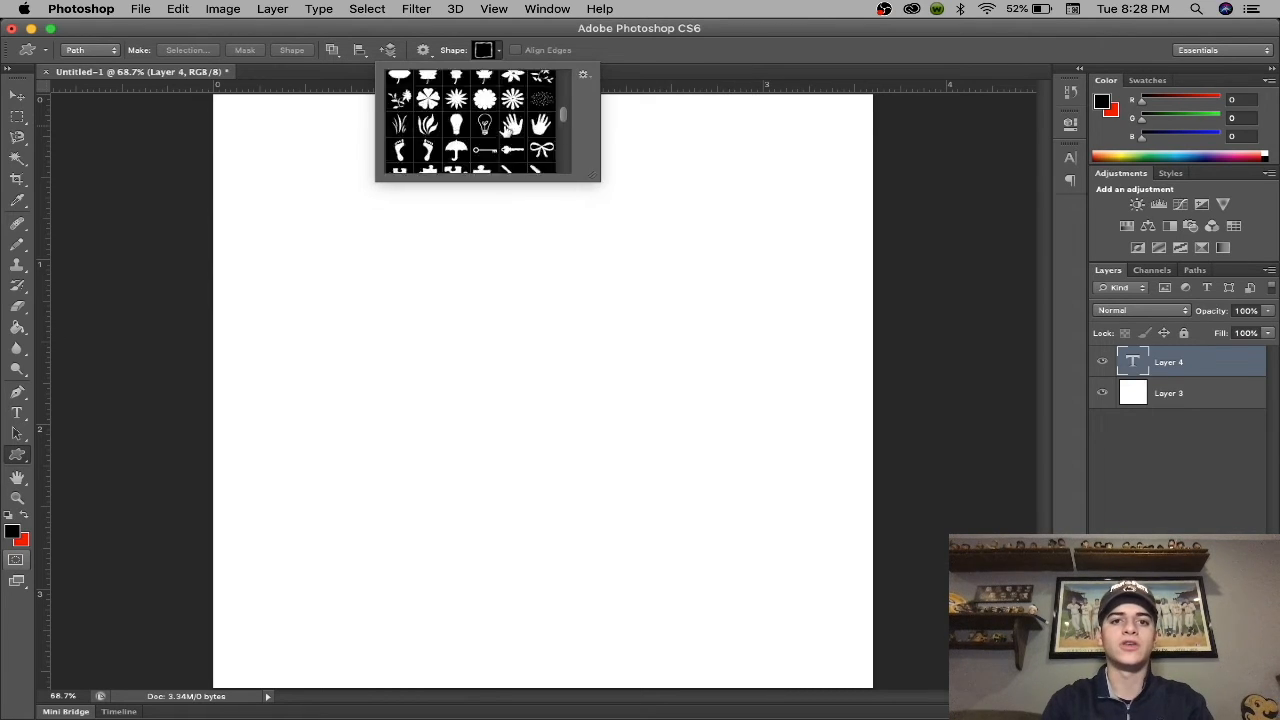
{"action": "scroll", "coordinate": [510, 133], "scroll_direction": "up", "scroll_amount": 5}
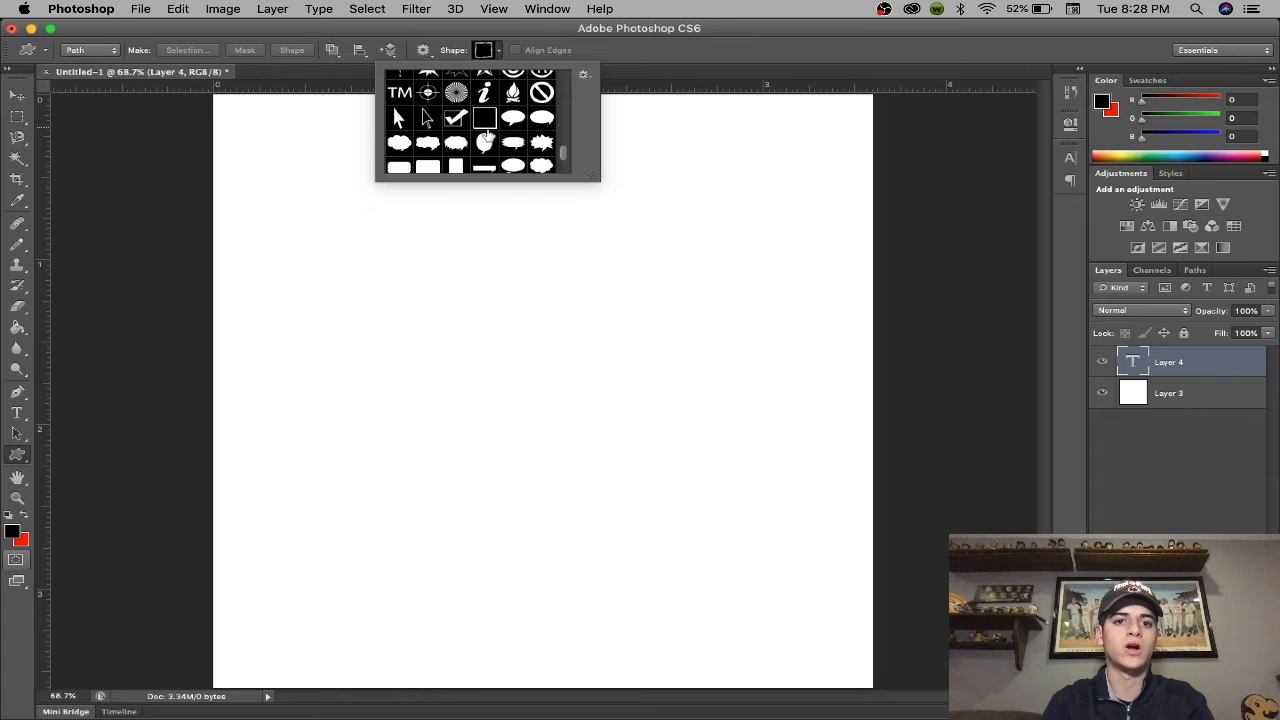
{"action": "left_click", "coordinate": [420, 147]}
{"action": "left_click", "coordinate": [431, 360]}
{"action": "left_click_drag", "start_coordinate": [431, 357], "coordinate": [748, 553]}
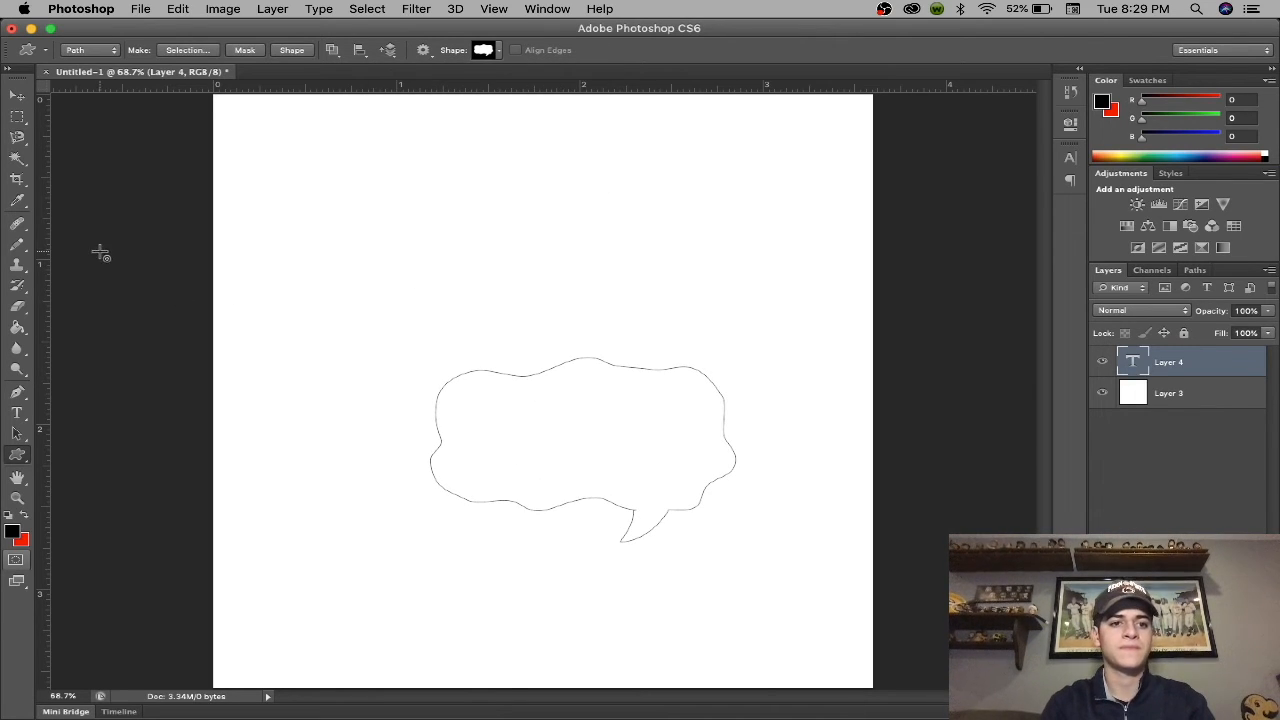
Step: Add the word "hello" repeatedly along the talk bubble's outline at a font size of 1 pt
{"action": "left_click", "coordinate": [17, 412]}
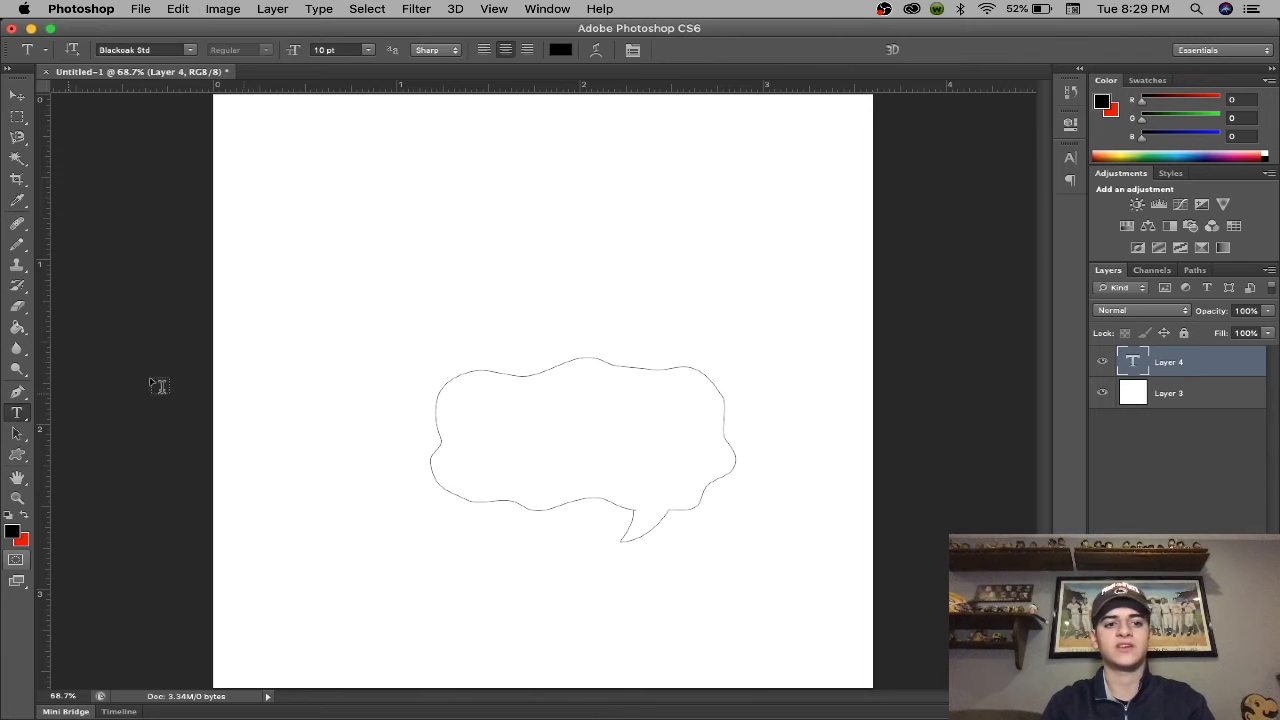
{"action": "left_click", "coordinate": [502, 368]}
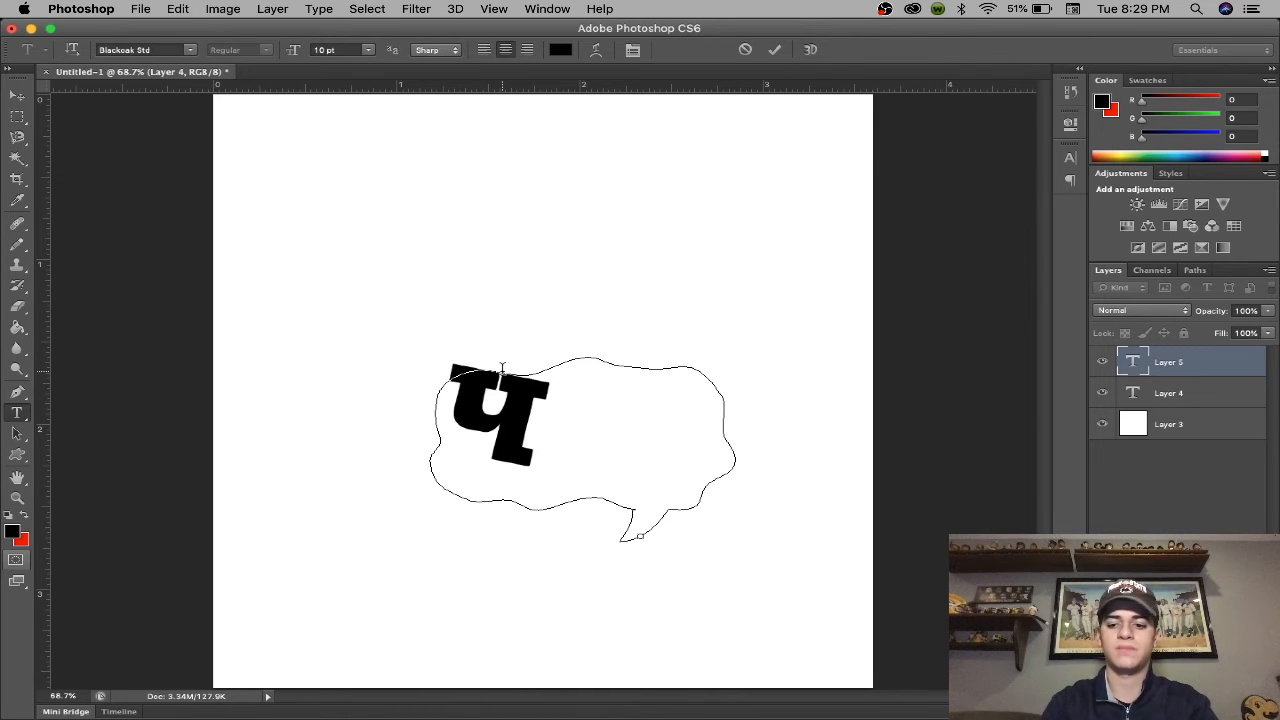
{"action": "left_click_drag", "start_coordinate": [325, 50], "coordinate": [278, 57]}
{"action": "type", "text": "1"}
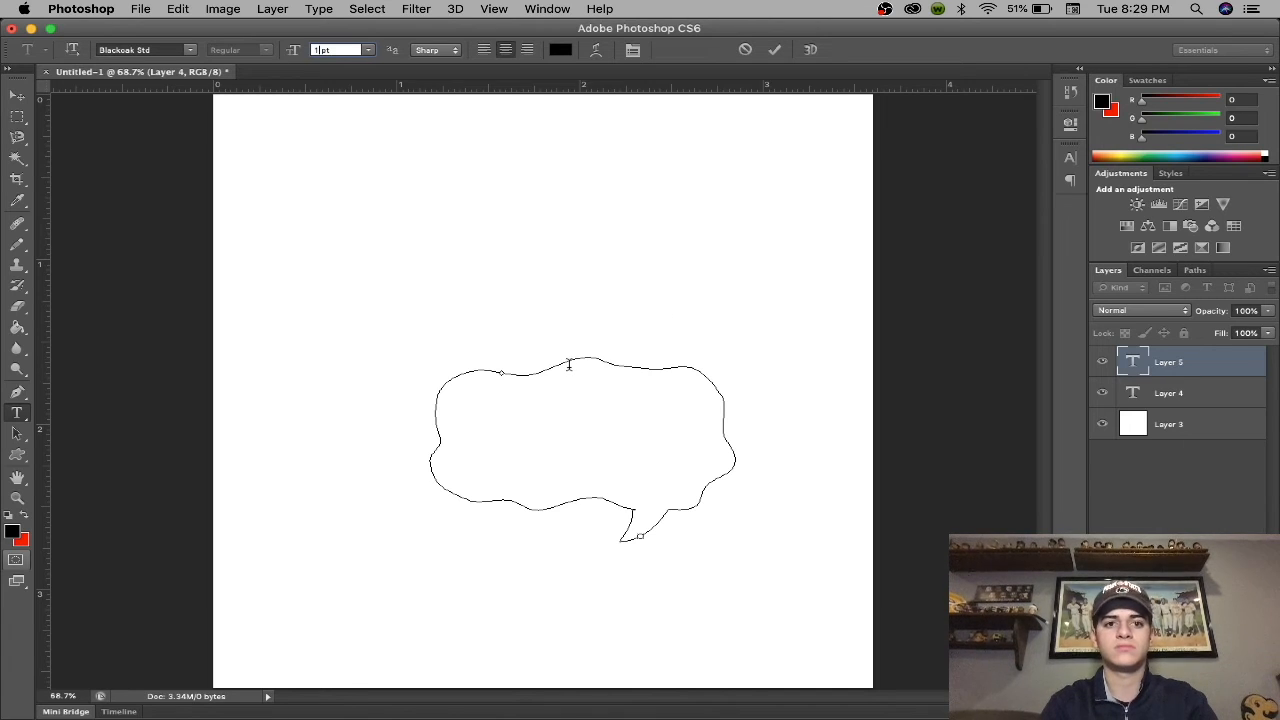
{"action": "key", "text": "Return"}
{"action": "type", "text": "hello h"}
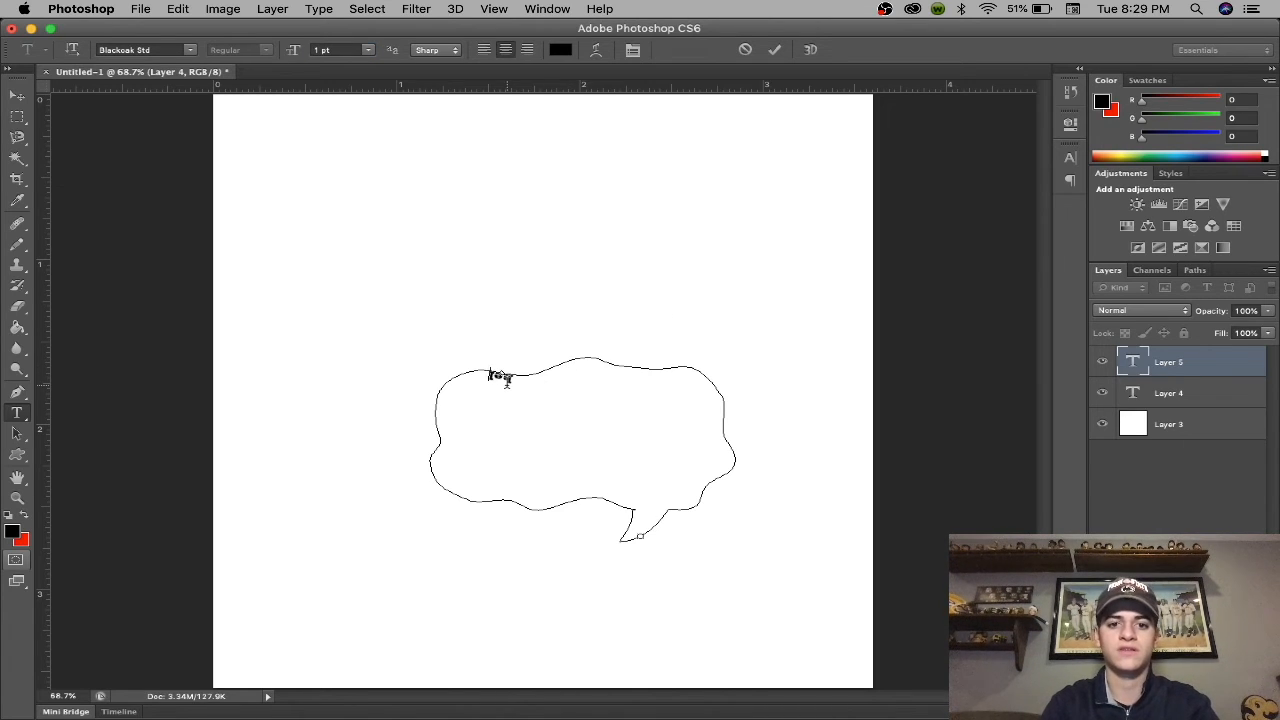
{"action": "type", "text": "ello hello"}
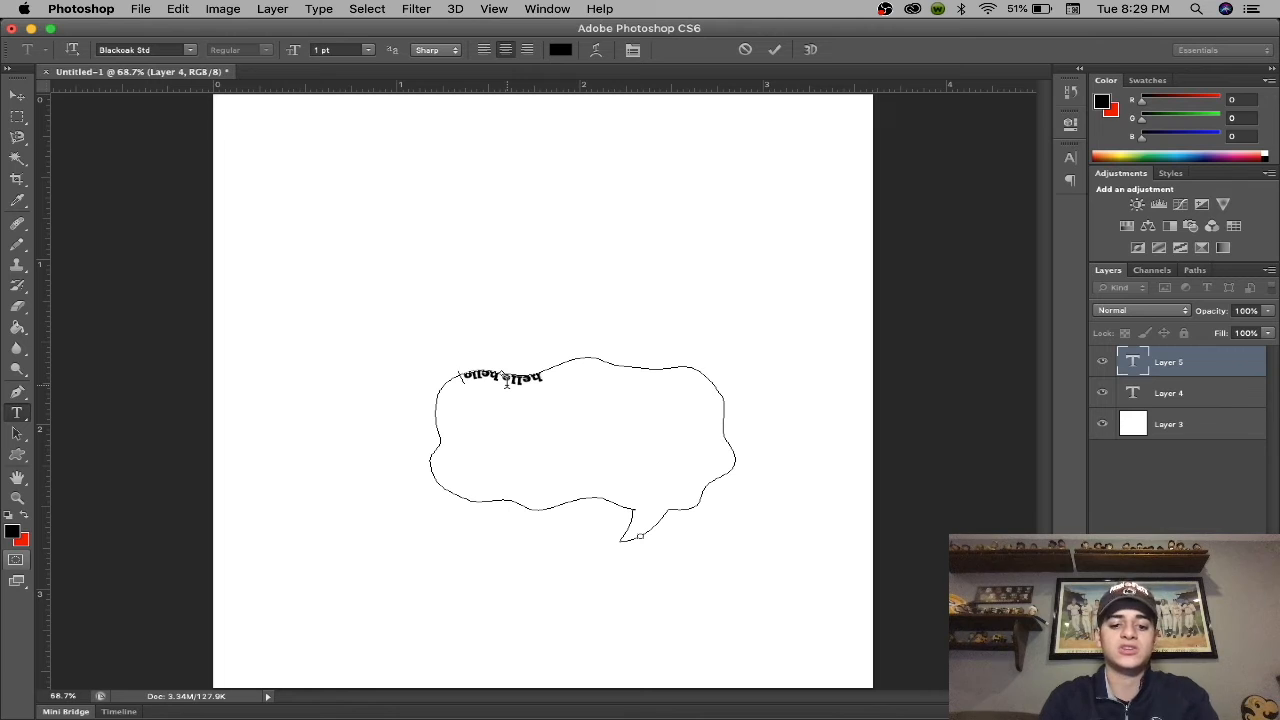
{"action": "type", "text": " hel"}
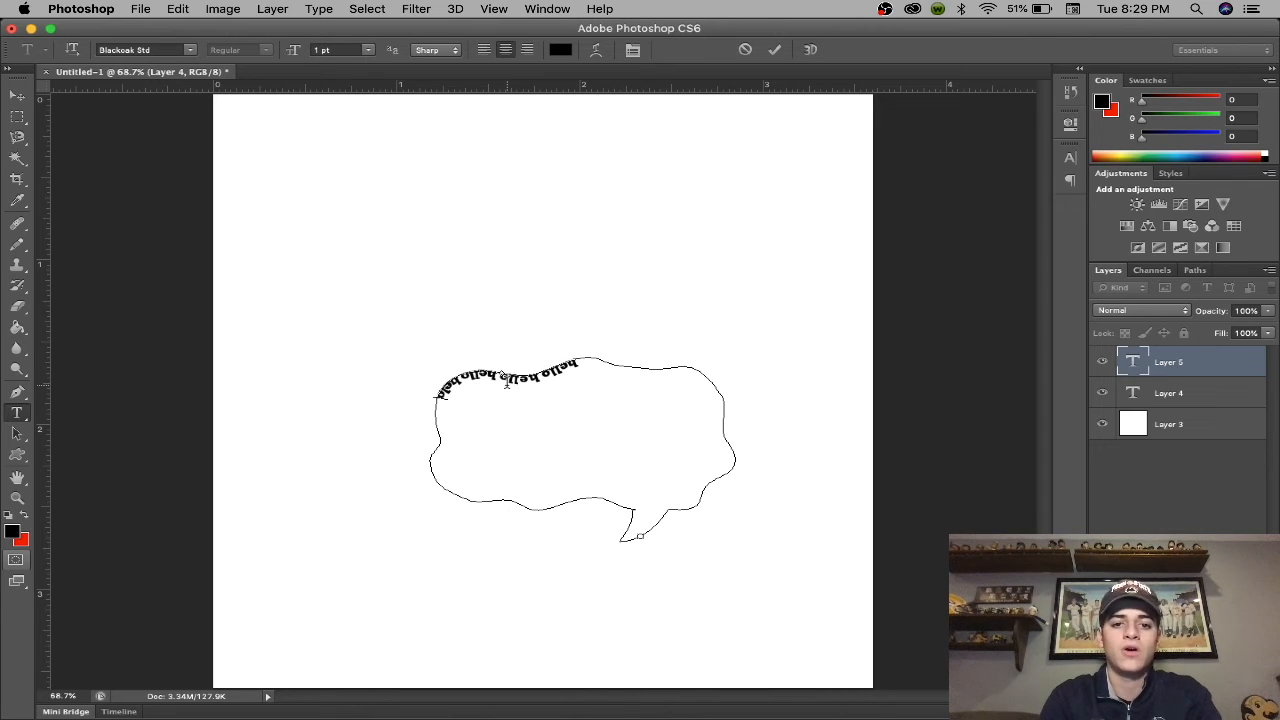
Step: Delete the text along the talk bubble's outline and remove its text layer
{"action": "key", "text": "BackSpace"}
{"action": "key", "text": "BackSpace"}
{"action": "key", "text": "BackSpace"}
{"action": "key", "text": "BackSpace"}
{"action": "key", "text": "BackSpace"}
{"action": "key", "text": "BackSpace"}
{"action": "key", "text": "BackSpace"}
{"action": "key", "text": "BackSpace"}
{"action": "key", "text": "BackSpace"}
{"action": "key", "text": "BackSpace"}
{"action": "key", "text": "BackSpace"}
{"action": "key", "text": "BackSpace"}
{"action": "key", "text": "BackSpace"}
{"action": "key", "text": "BackSpace"}
{"action": "key", "text": "BackSpace"}
{"action": "key", "text": "BackSpace"}
{"action": "key", "text": "BackSpace"}
{"action": "key", "text": "BackSpace"}
{"action": "key", "text": "BackSpace"}
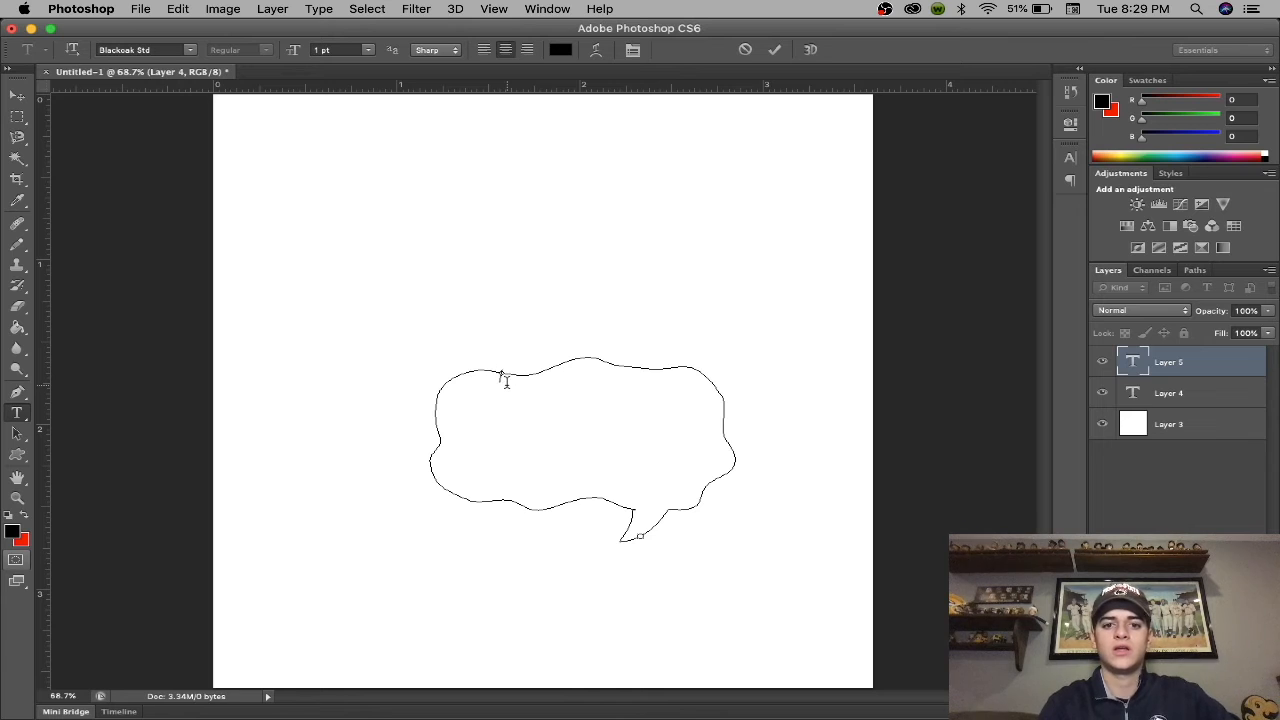
{"action": "left_click", "coordinate": [1210, 370]}
{"action": "key", "text": "Delete"}
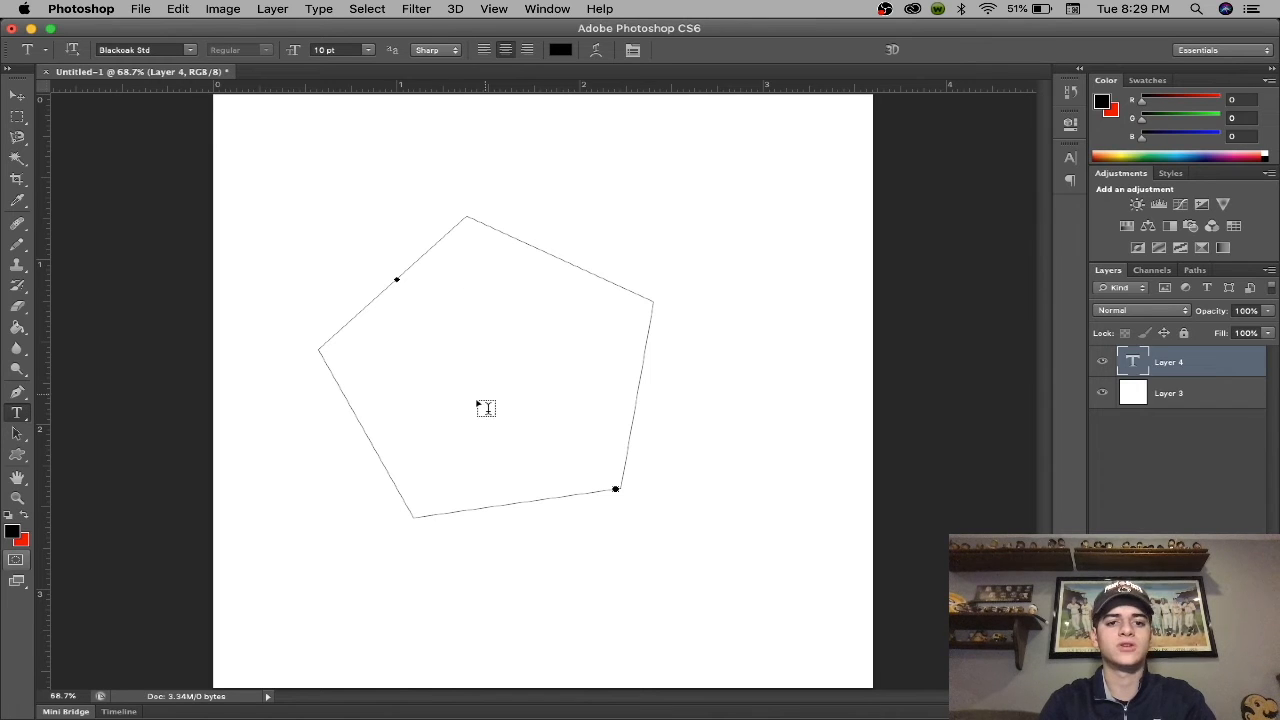
Step: Add the word "hello" as plain 10 pt horizontal text in the middle of the canvas
{"action": "left_click", "coordinate": [502, 391]}
{"action": "type", "text": "hello"}
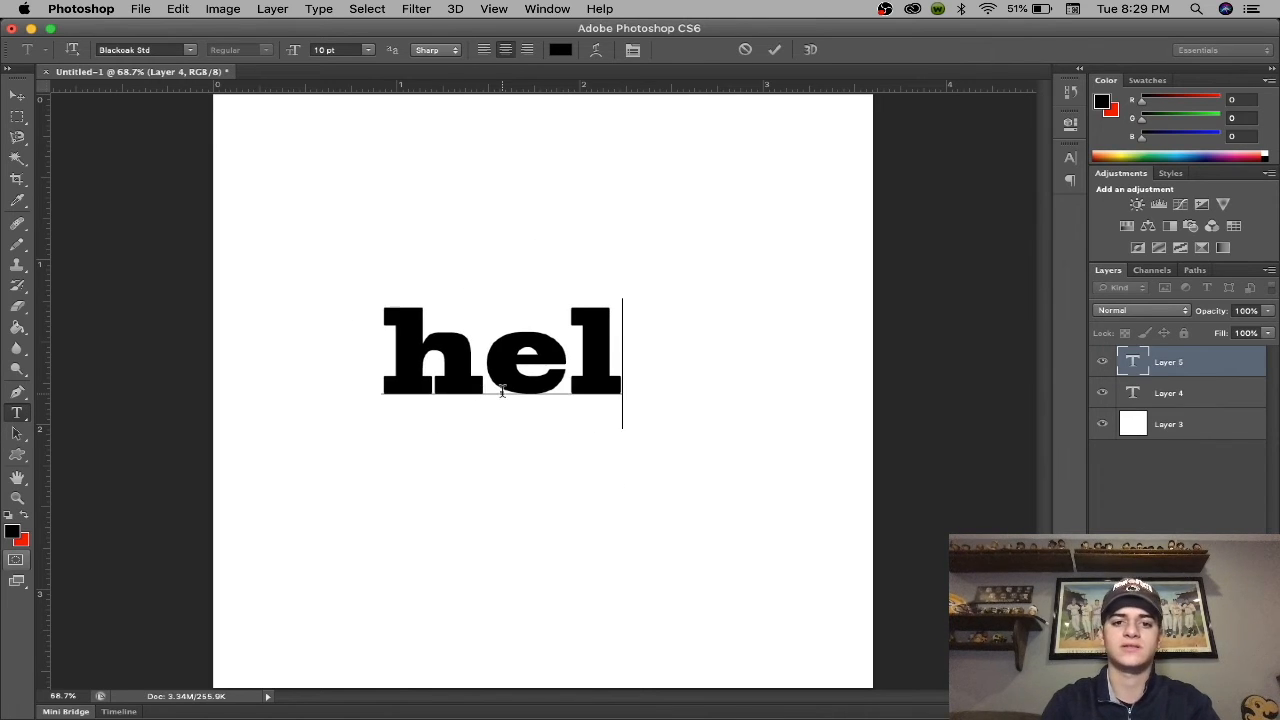
{"action": "left_click", "coordinate": [1188, 362]}
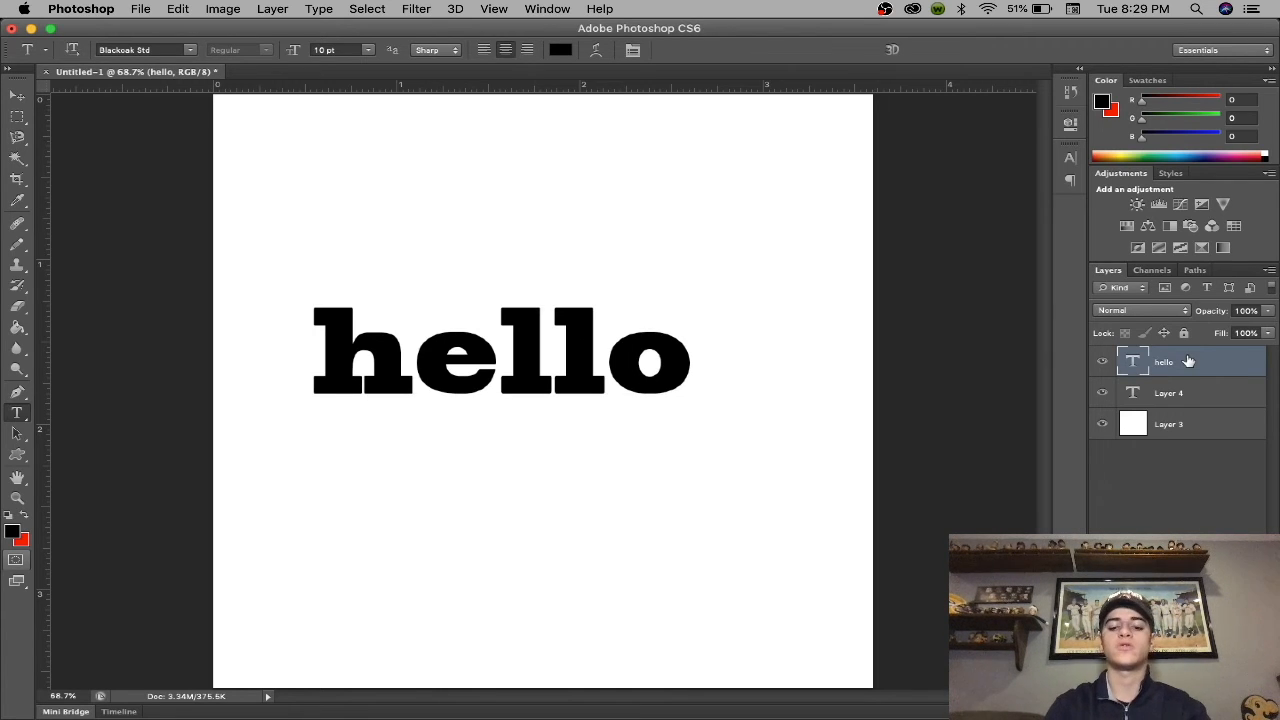
Step: Rasterize the "hello" type layer and start a custom Warp transform on it
{"action": "right_click", "coordinate": [1188, 362]}
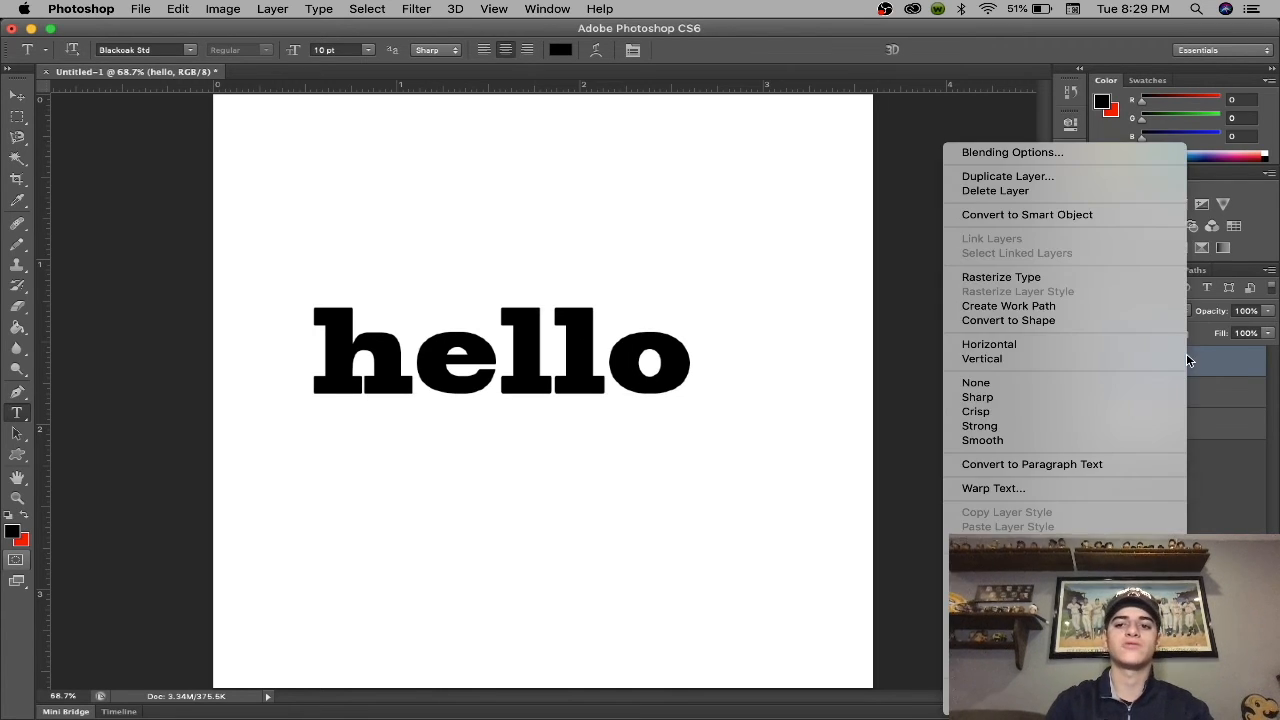
{"action": "left_click", "coordinate": [1056, 281]}
{"action": "key", "text": "super+t"}
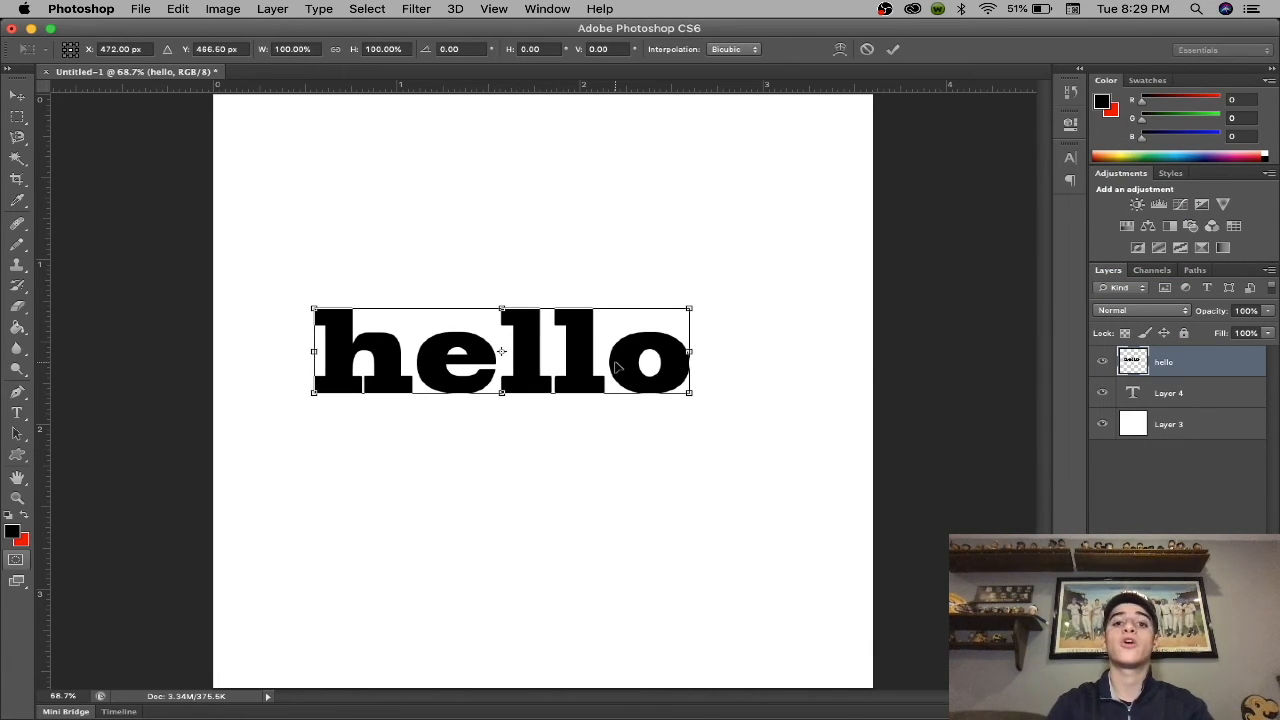
{"action": "right_click", "coordinate": [617, 366]}
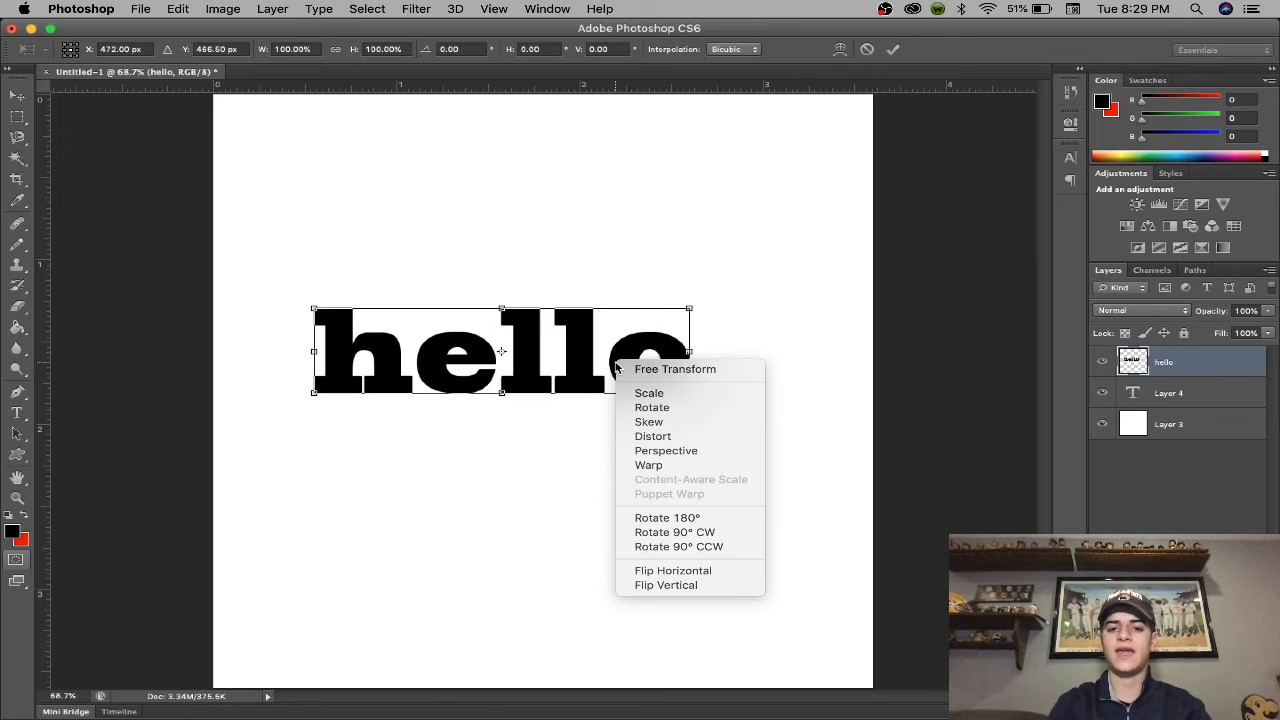
{"action": "left_click", "coordinate": [659, 469]}
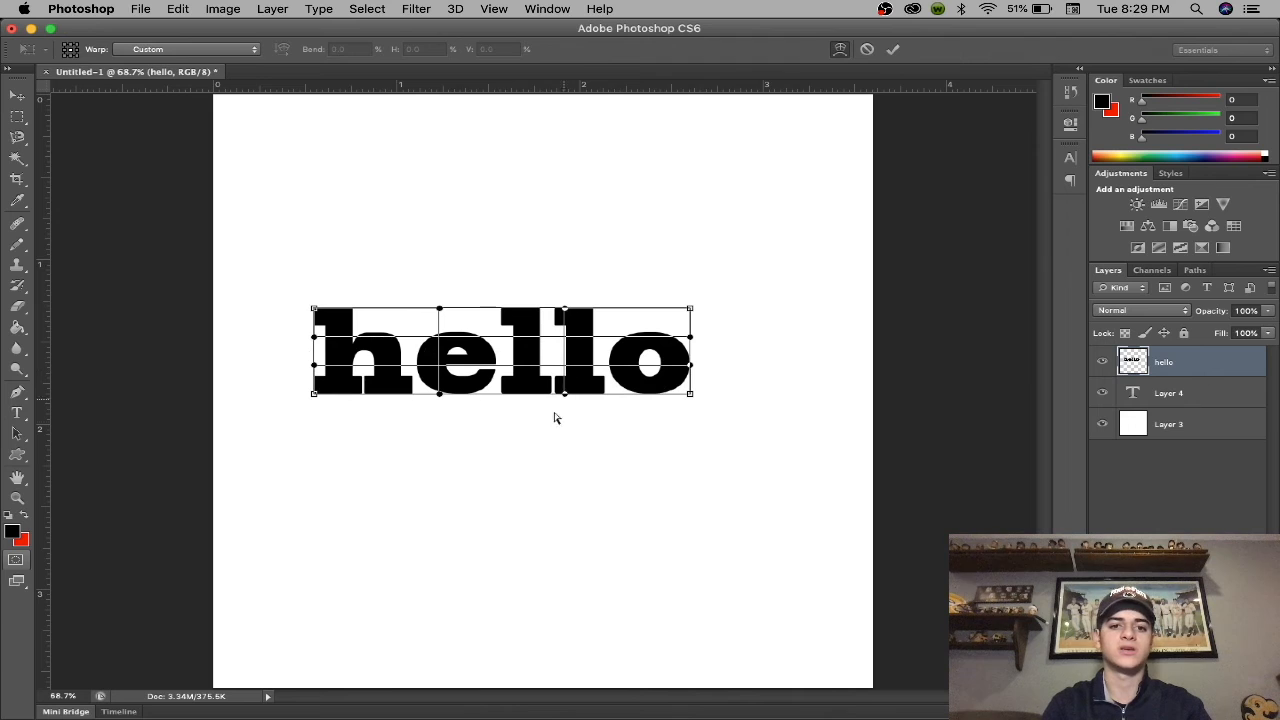
Step: Warp "hello" by pulling its lower-right corner down below the "o" and curving the bottom and top edges upward, and apply the transform
{"action": "left_click_drag", "start_coordinate": [690, 394], "coordinate": [650, 493]}
{"action": "left_click_drag", "start_coordinate": [572, 390], "coordinate": [589, 328]}
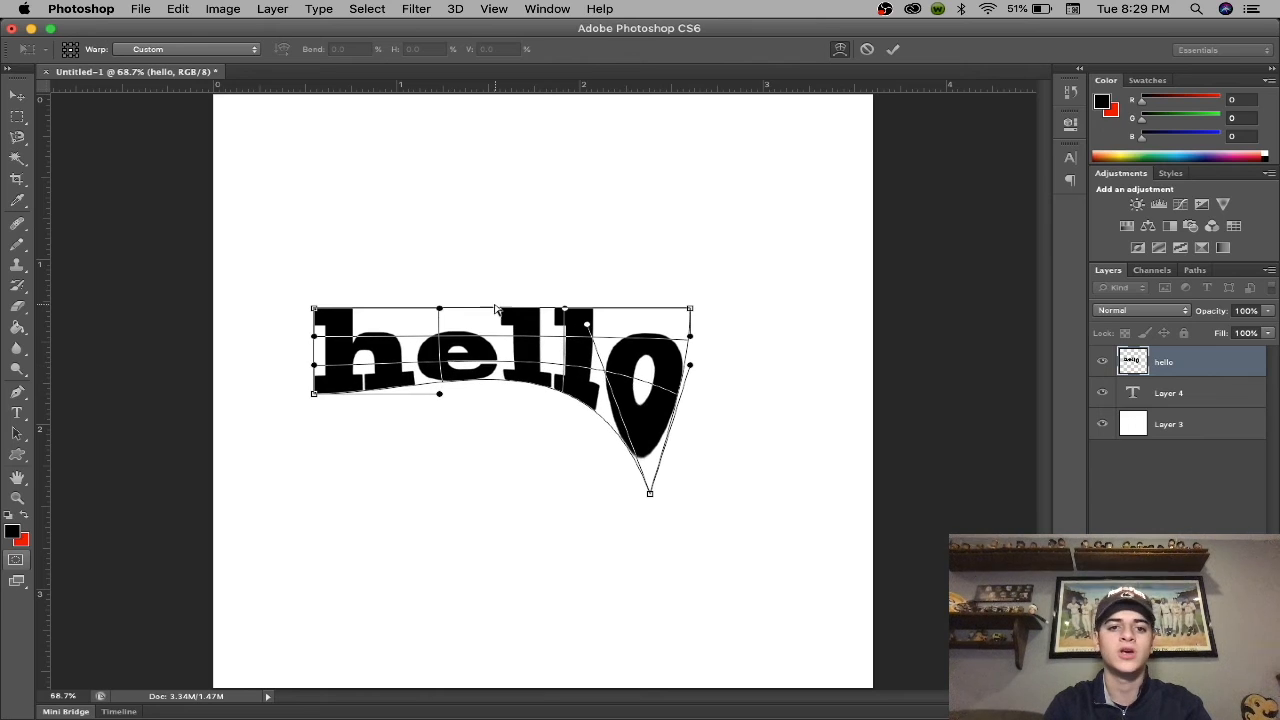
{"action": "mouse_move", "coordinate": [436, 396]}
{"action": "left_mouse_down"}
{"action": "mouse_move", "coordinate": [423, 429]}
{"action": "mouse_move", "coordinate": [432, 407]}
{"action": "left_mouse_up"}
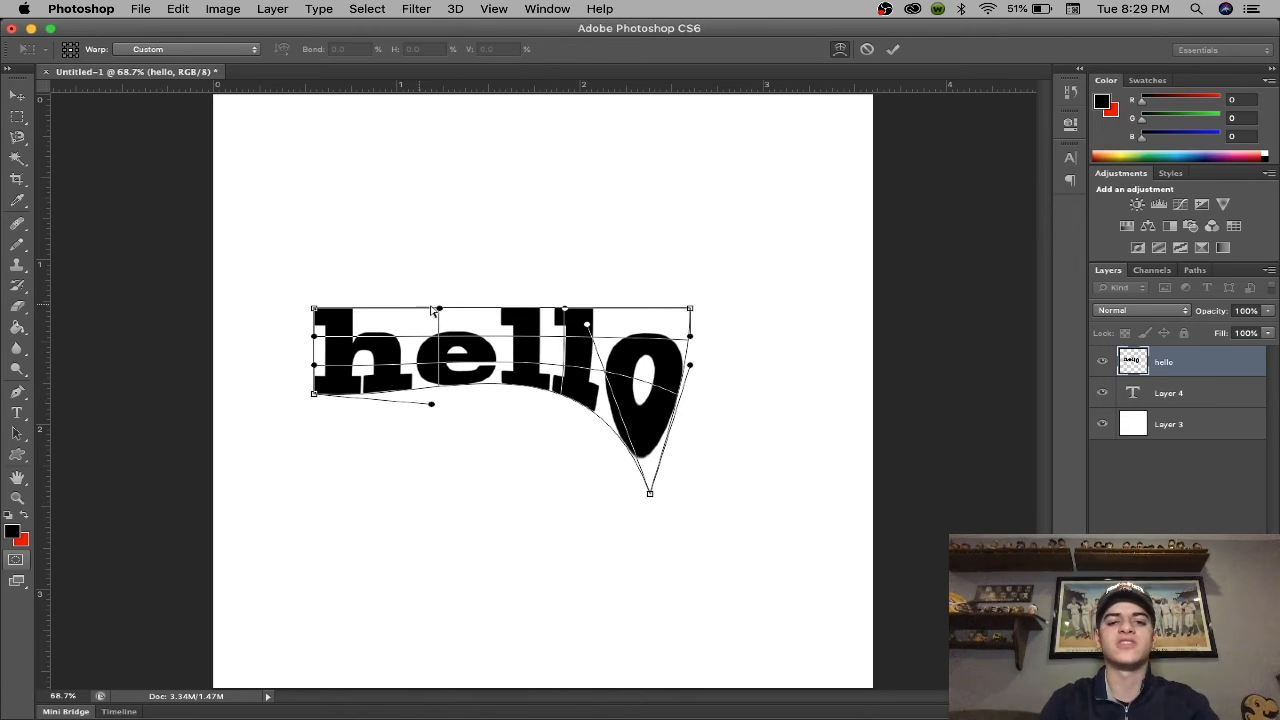
{"action": "left_click_drag", "start_coordinate": [441, 311], "coordinate": [443, 256]}
{"action": "left_click_drag", "start_coordinate": [565, 310], "coordinate": [660, 256]}
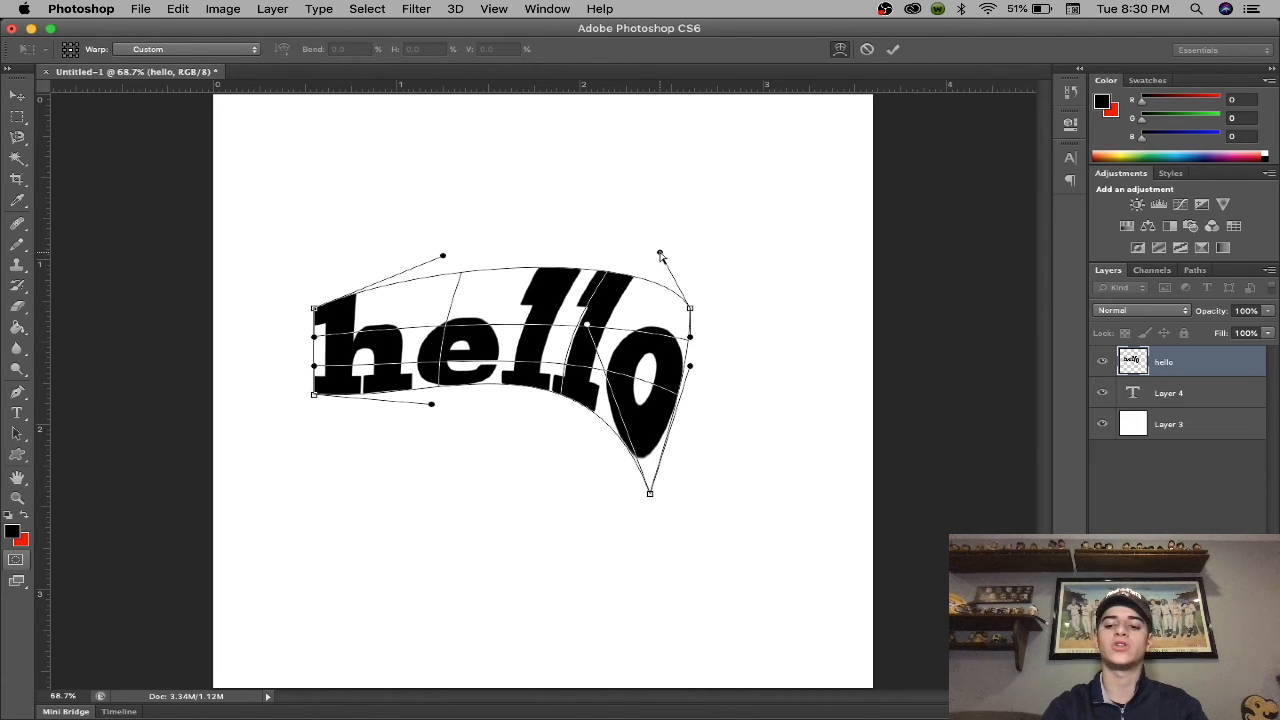
{"action": "key", "text": "Return"}
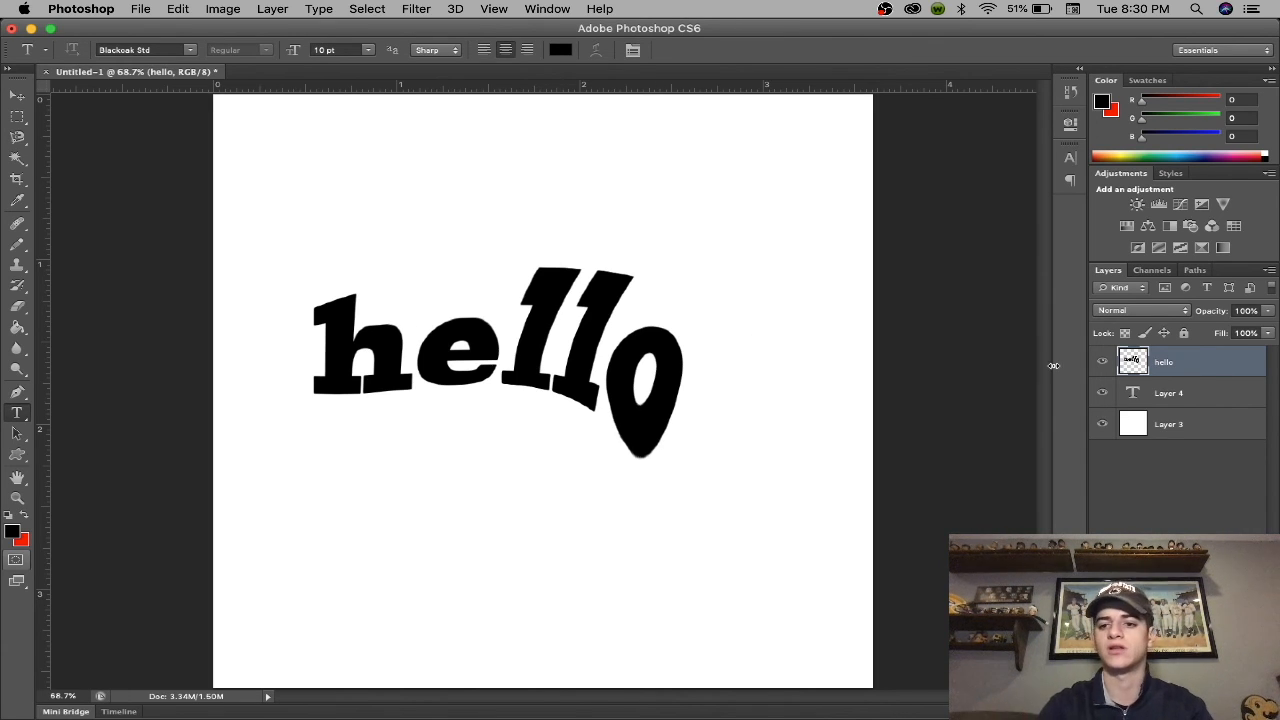
Step: Delete the warped "hello" layer
{"action": "key", "text": "BackSpace"}
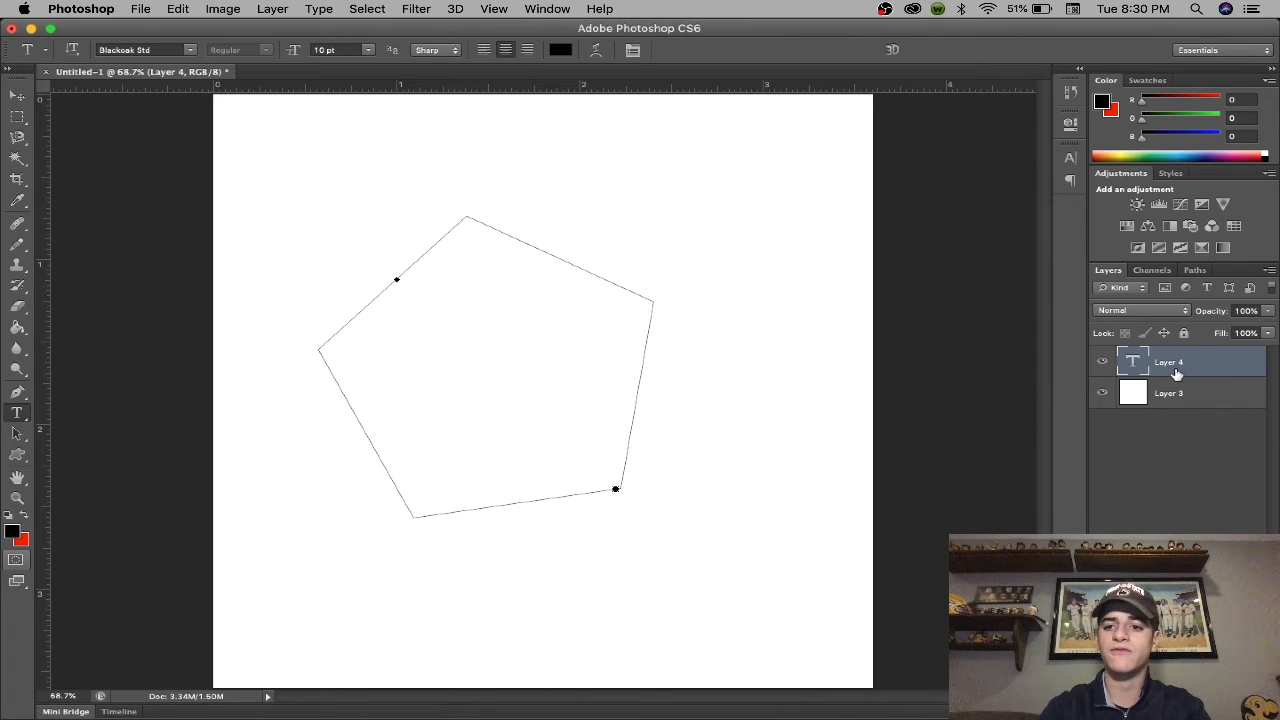